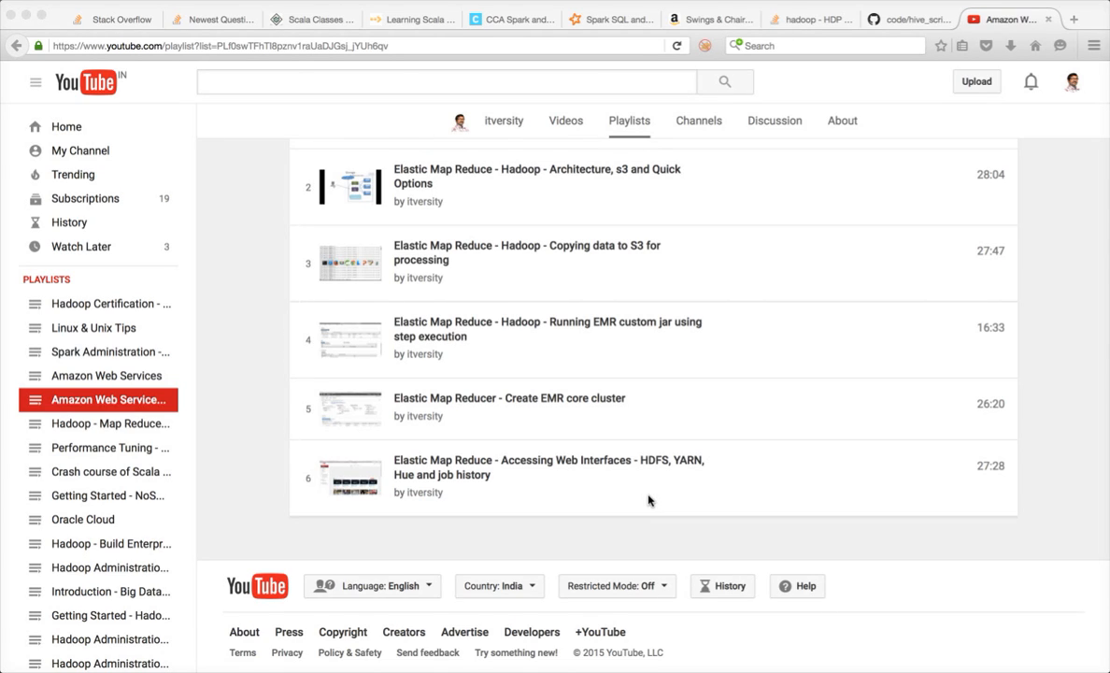
- Leave the YouTube playlist for the GitHub tab showing code/hive_script.hql
click(912, 18)
- Scroll through hive_script.hql and select the /user/hadoop/raw_data path on line 1
scroll(429, 555, down, 2)
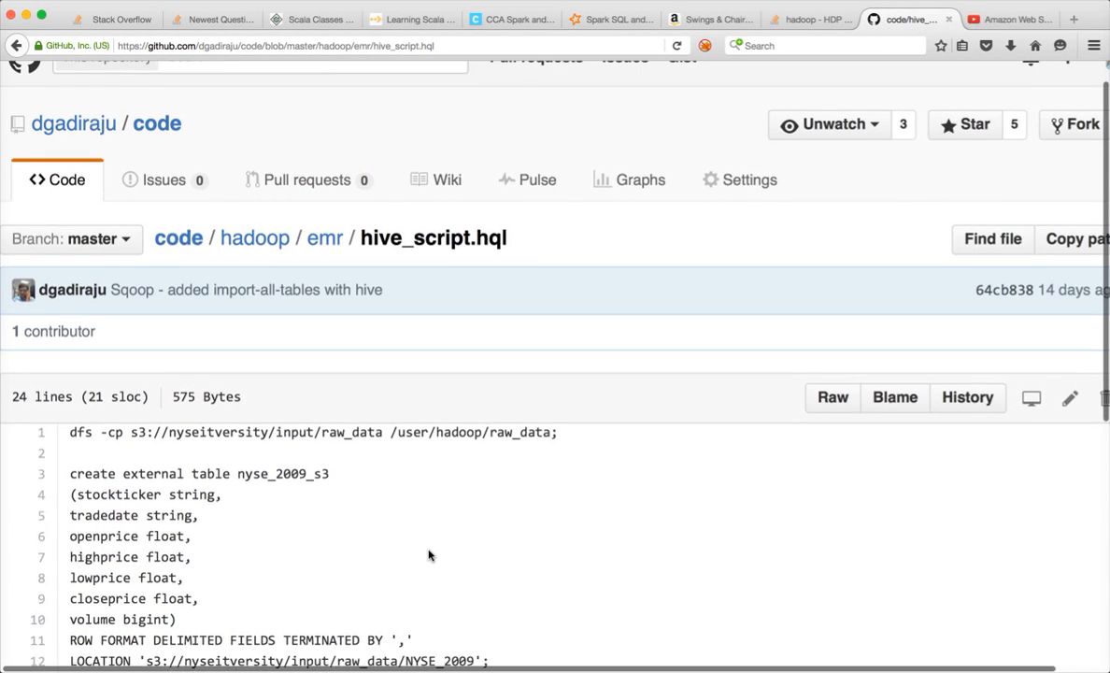
scroll(429, 555, up, 1)
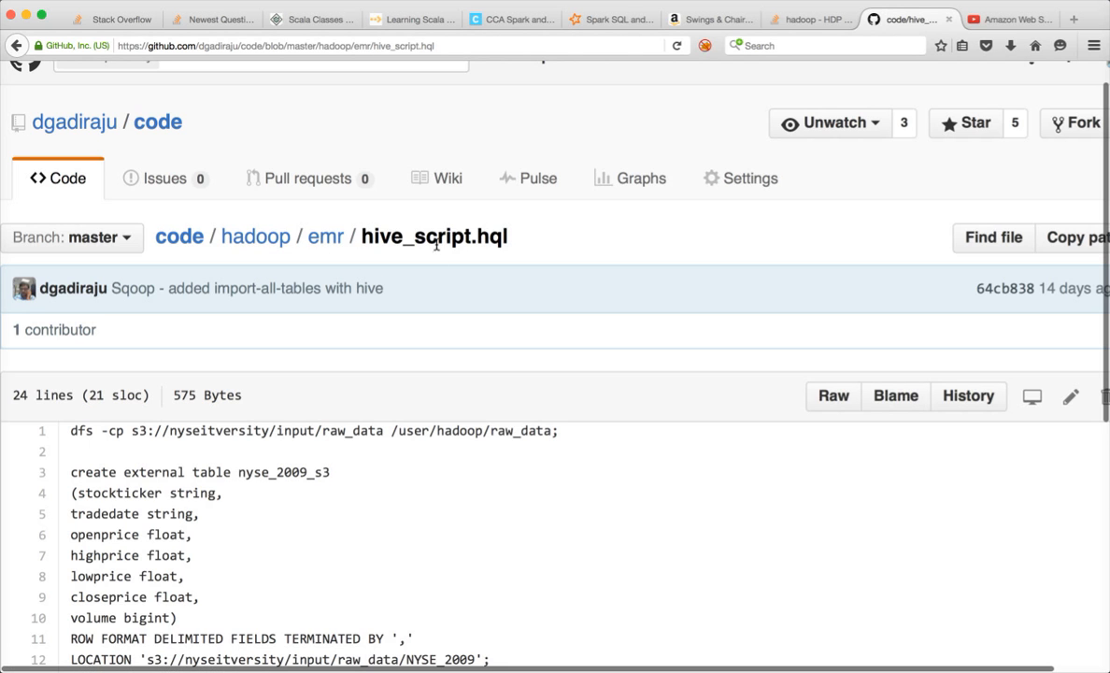
scroll(436, 245, down, 5)
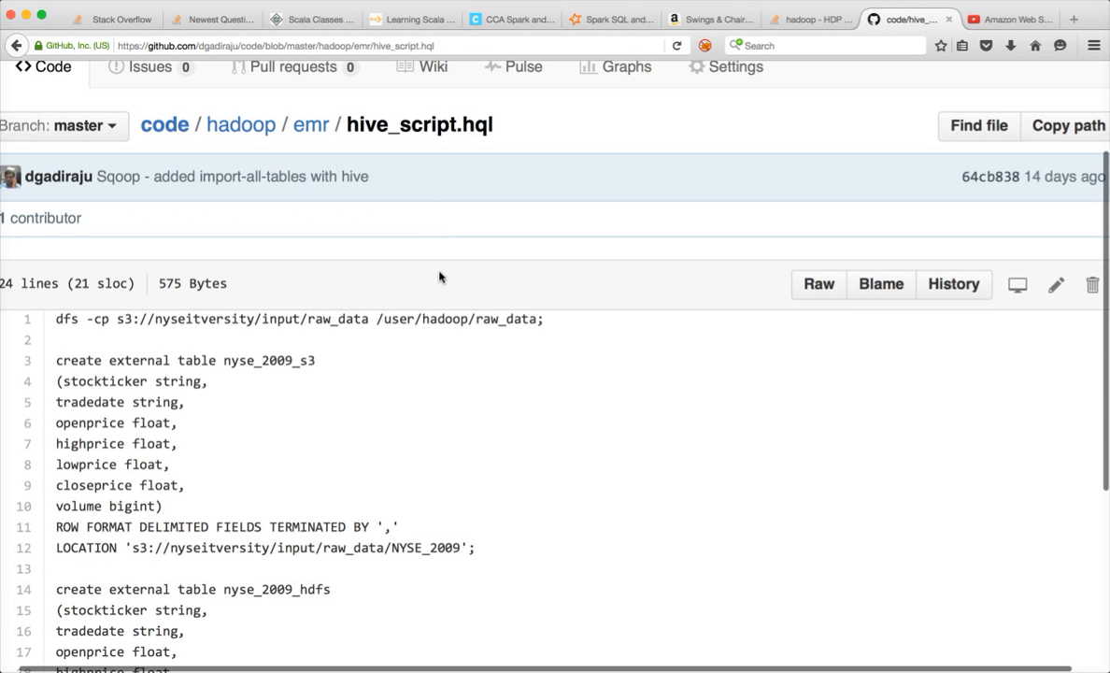
scroll(408, 363, down, 2)
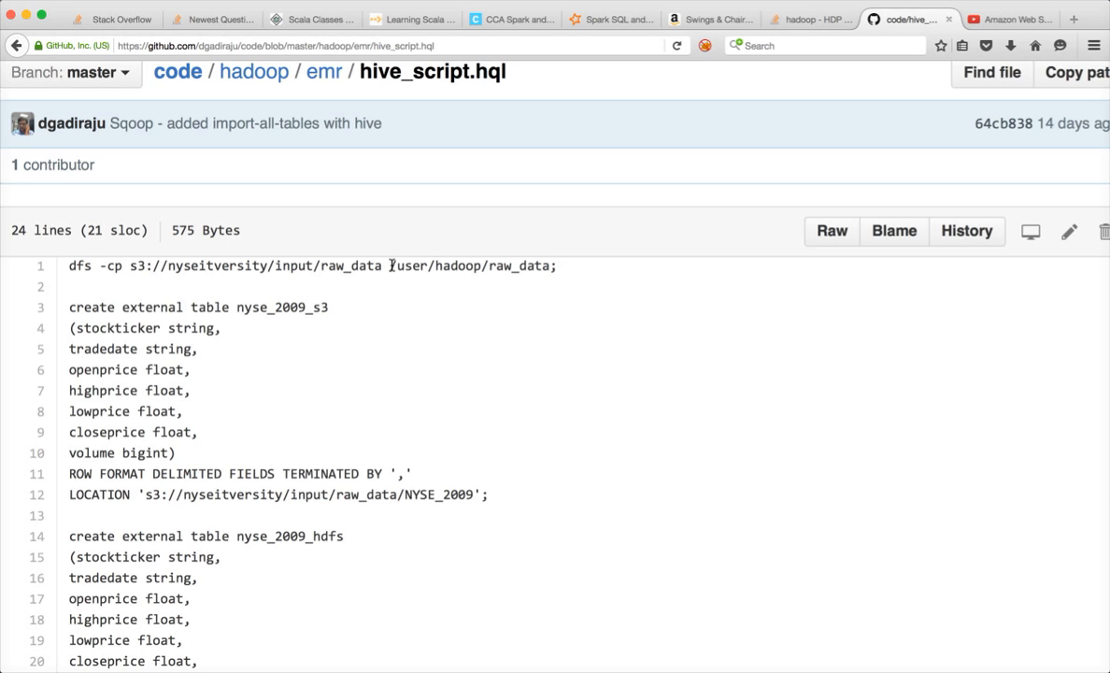
drag(390, 265, 553, 269)
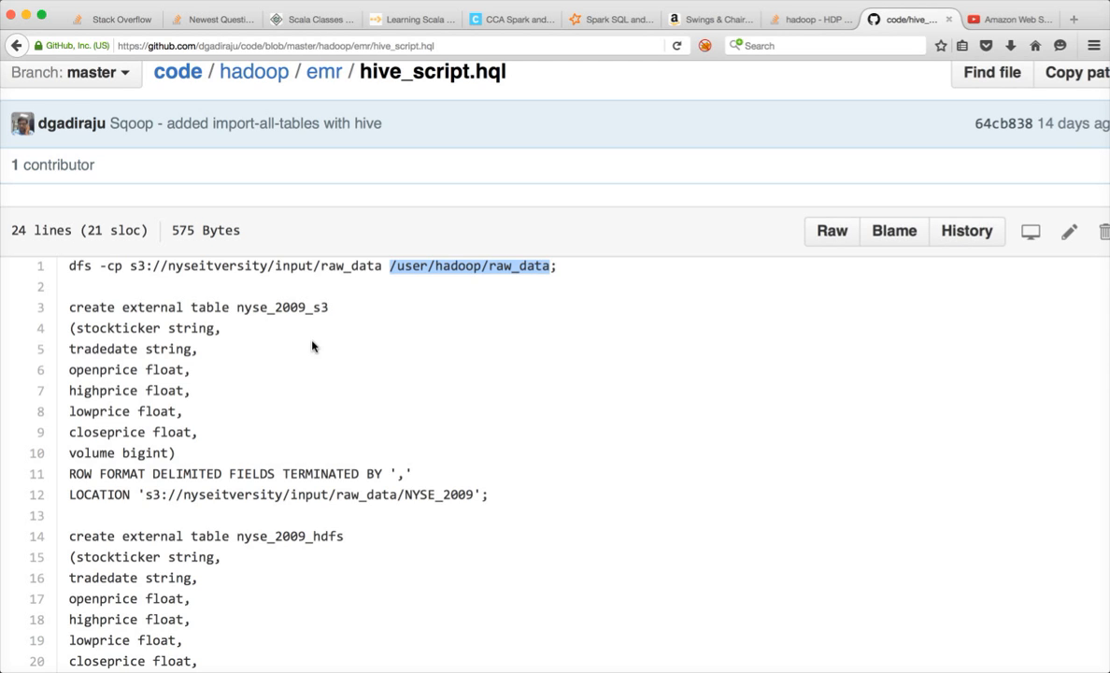
scroll(313, 347, down, 2)
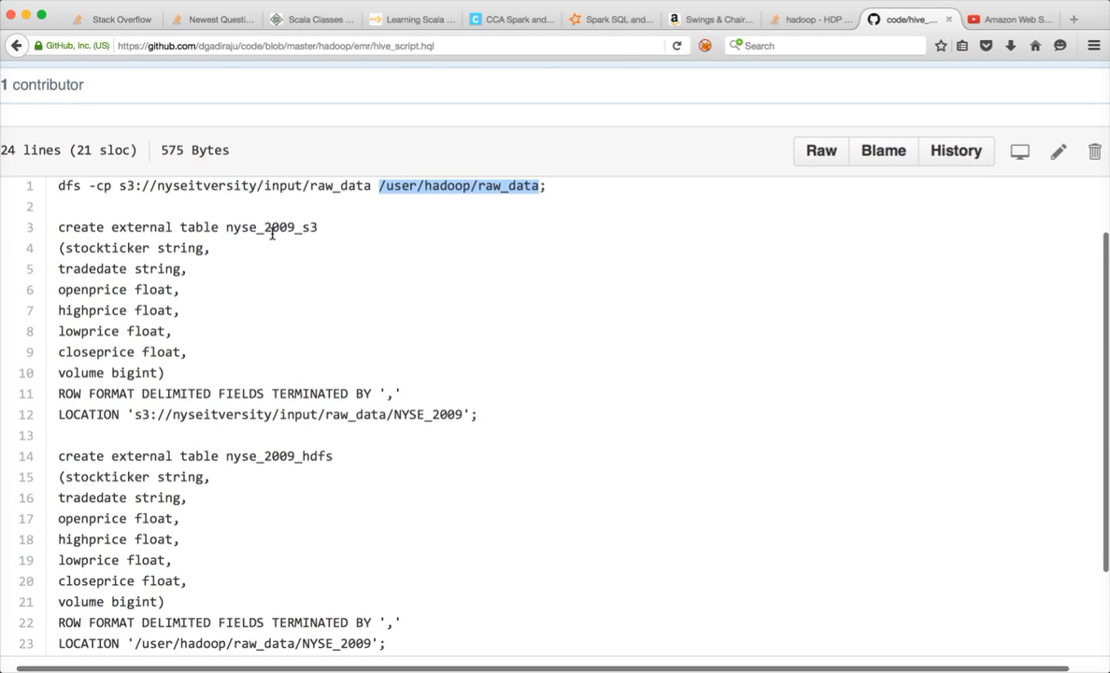
scroll(292, 507, down, 2)
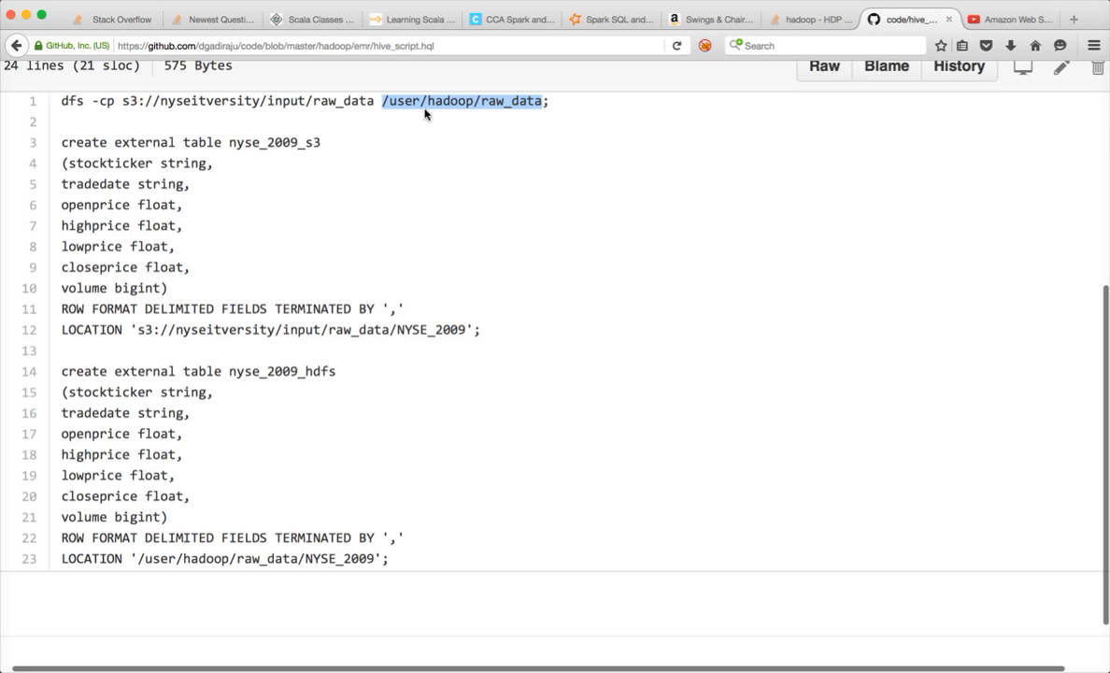
scroll(262, 439, down, 1)
scroll(260, 439, down, 2)
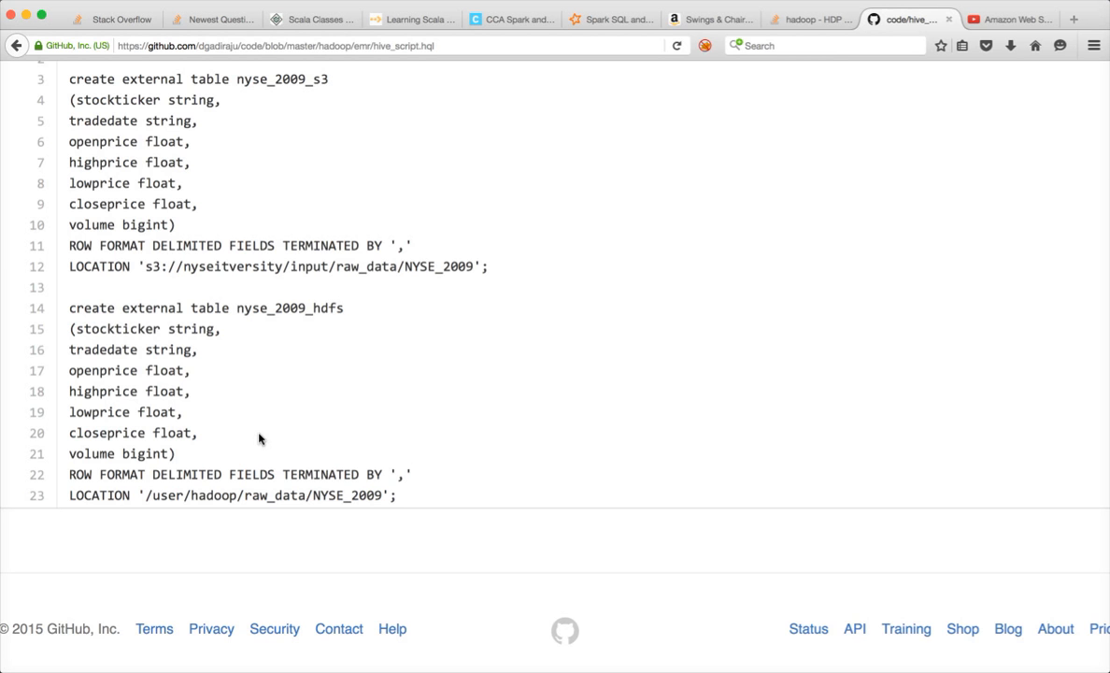
scroll(258, 438, up, 5)
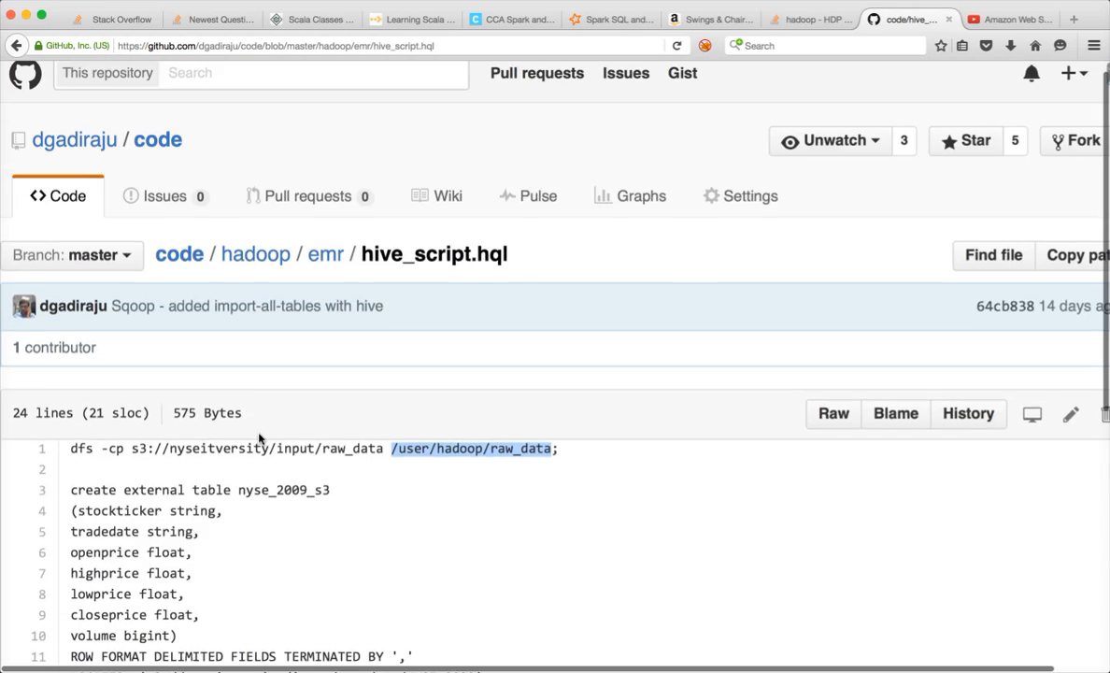
scroll(419, 520, down, 2)
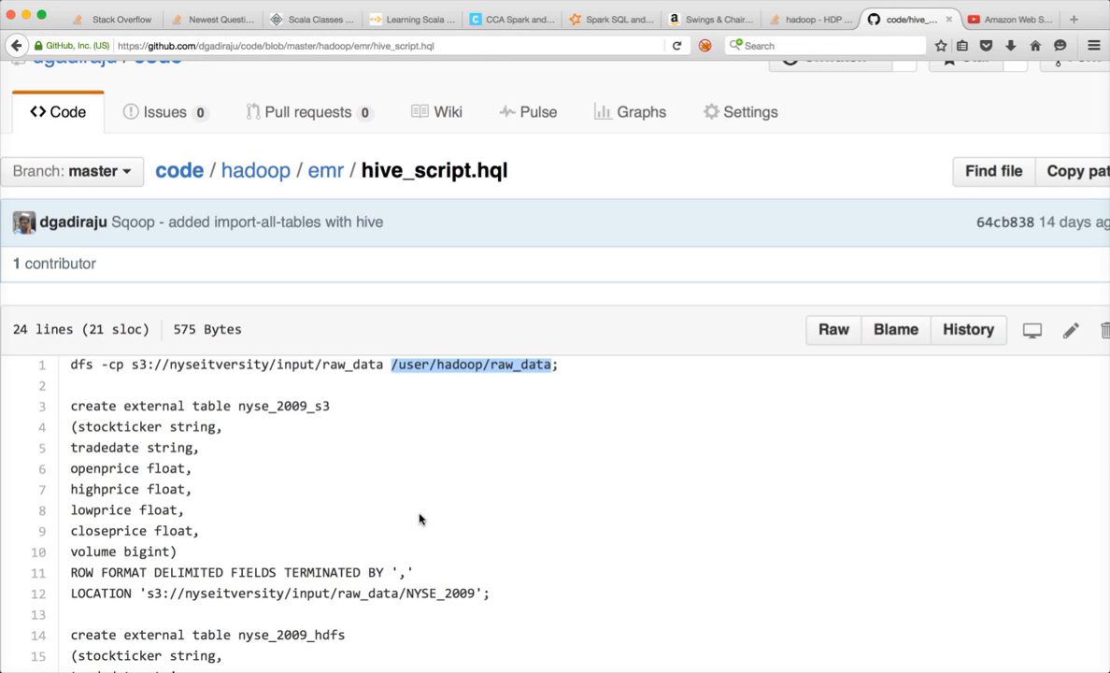
- Switch to the browser and start a new EMR cluster using advanced options
key(super+Tab)
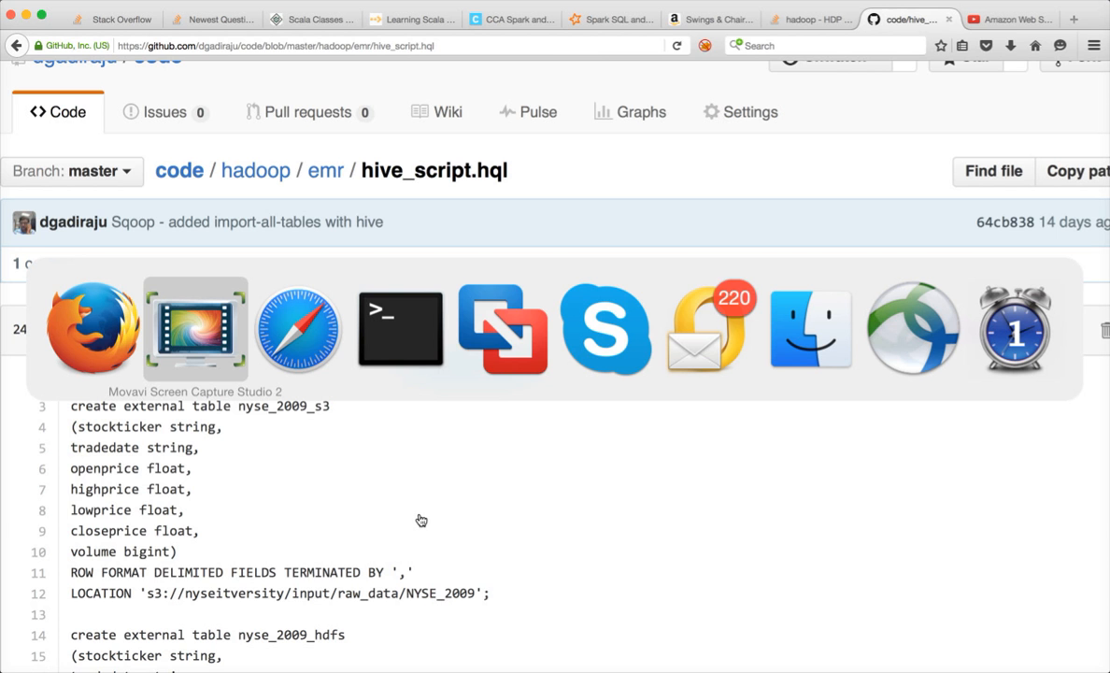
key(super+Tab)
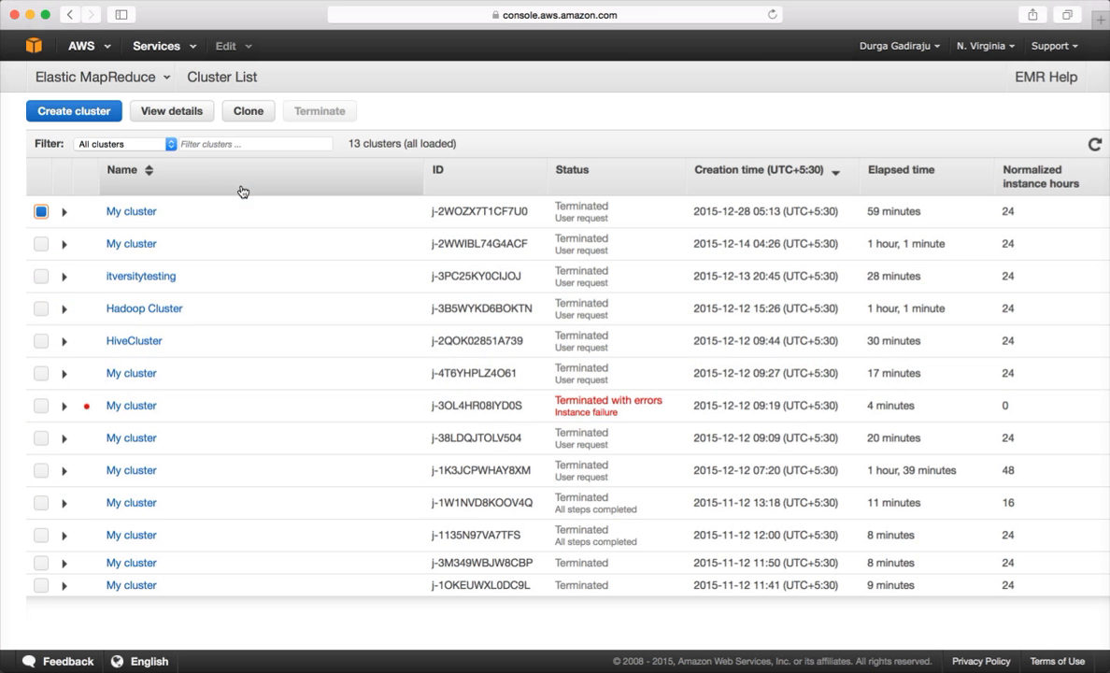
click(77, 111)
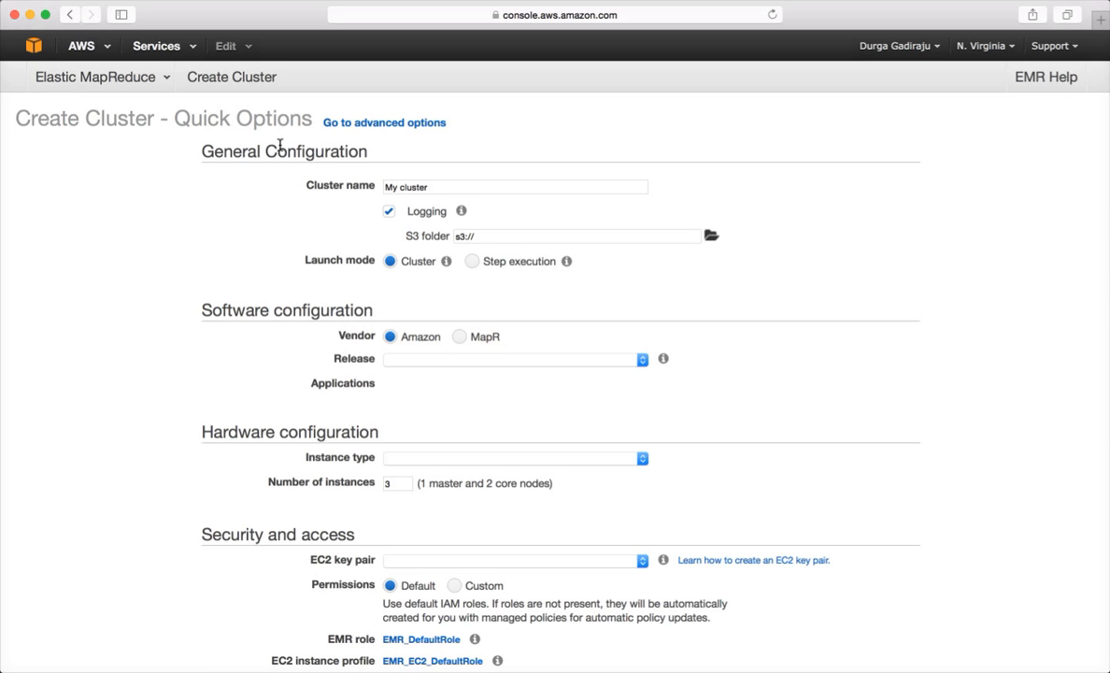
click(389, 124)
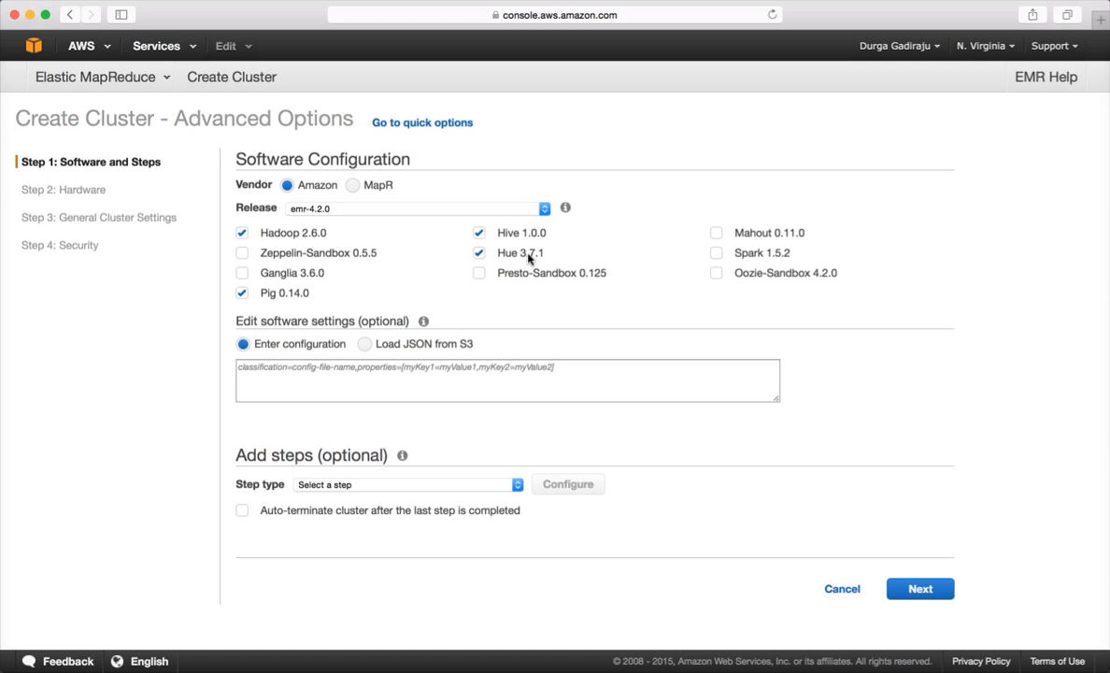
- Keep Hadoop, Hive, Hue and Pig without Spark 1.5.2, leave software settings empty, and list step types
click(717, 255)
click(716, 256)
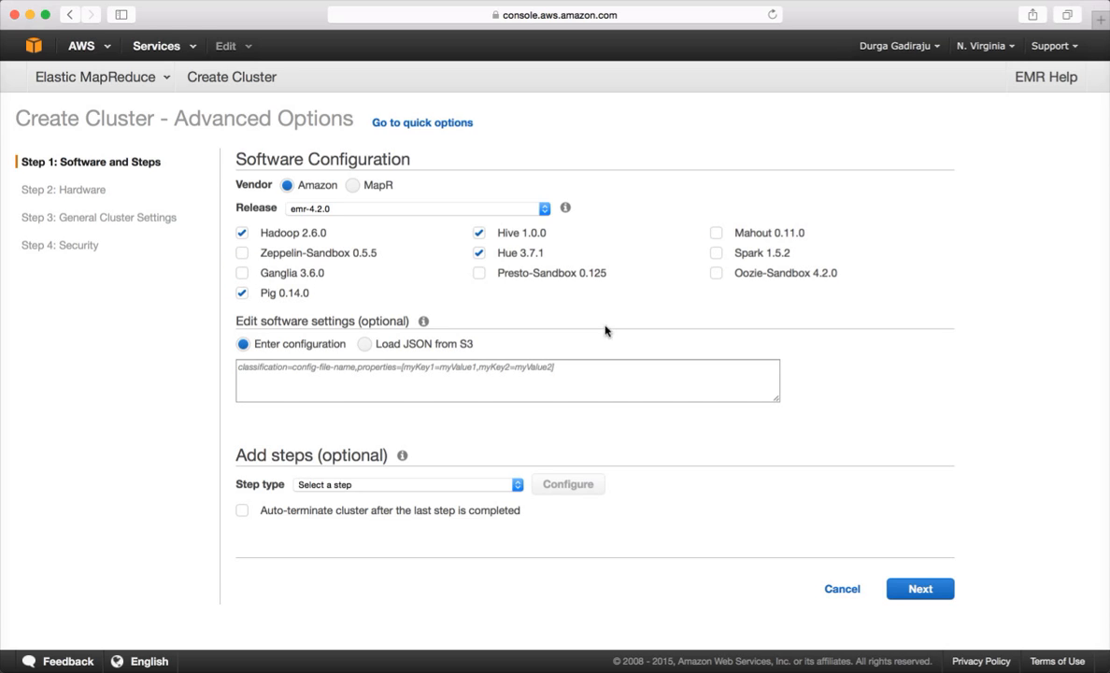
click(421, 388)
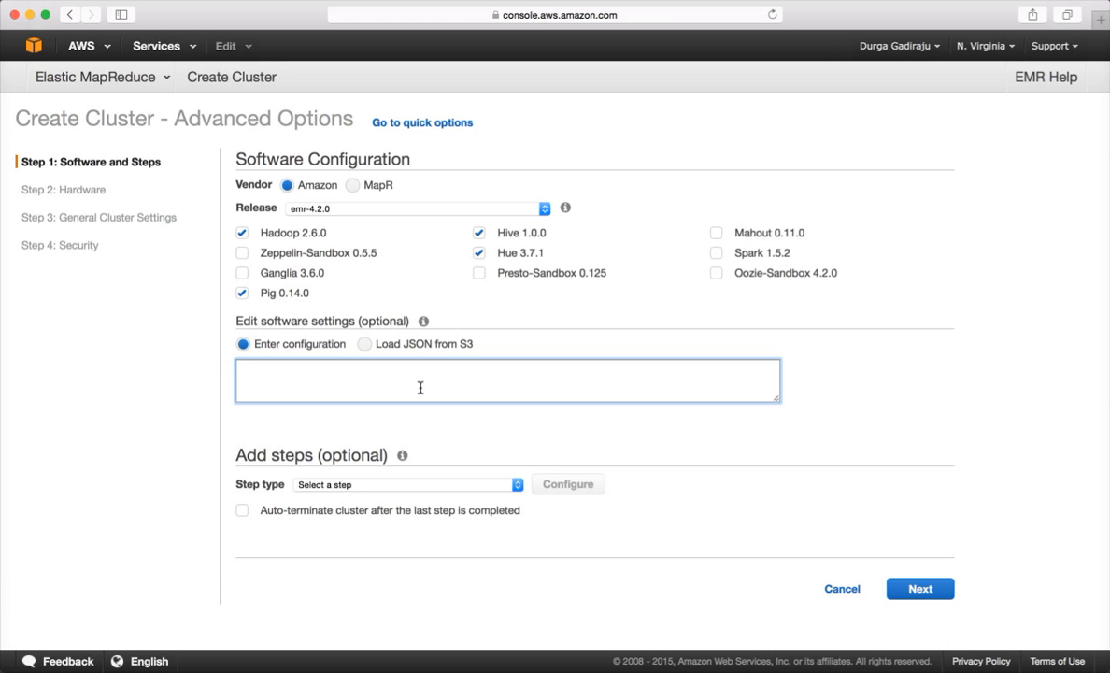
mouse_move(425, 324)
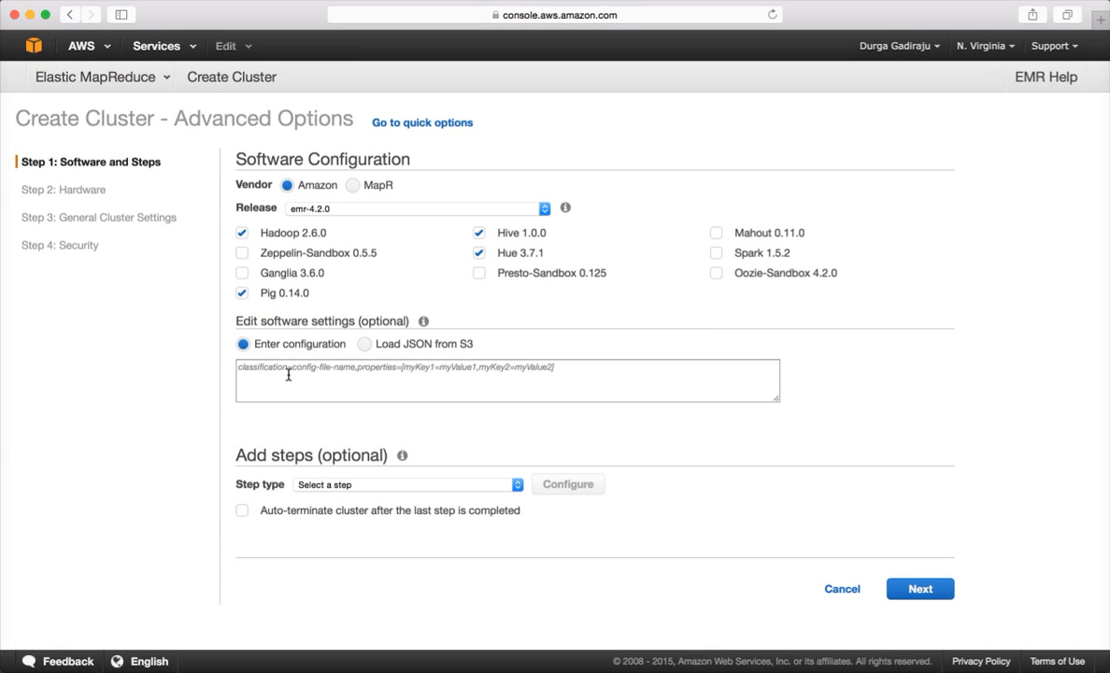
click(288, 373)
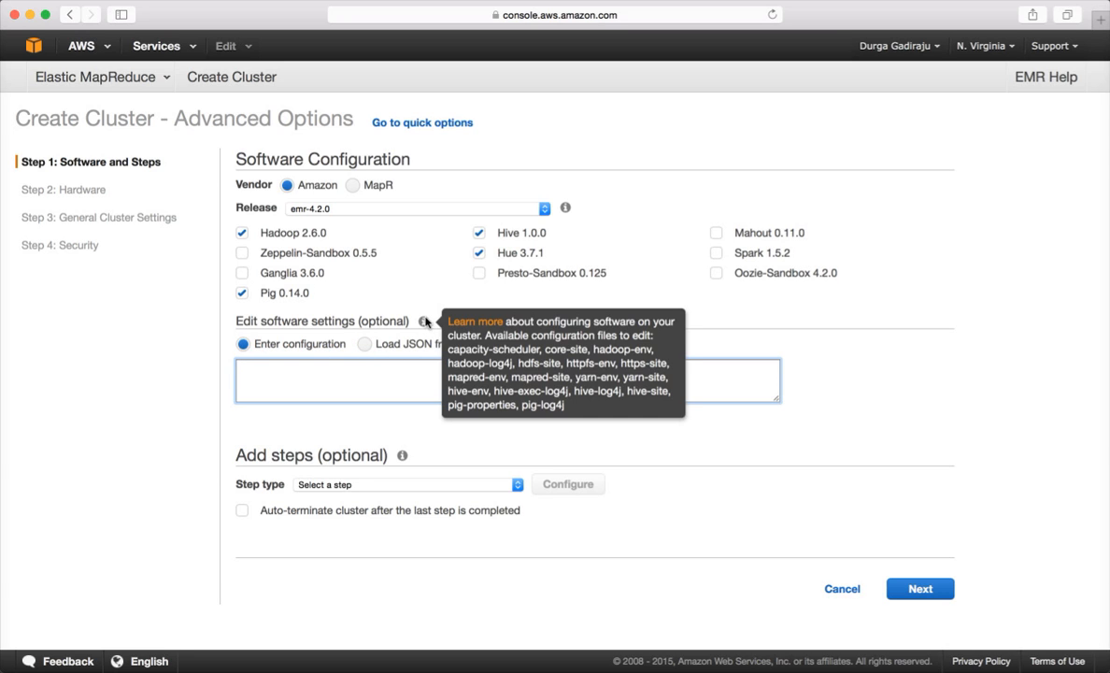
mouse_move(423, 455)
click(406, 401)
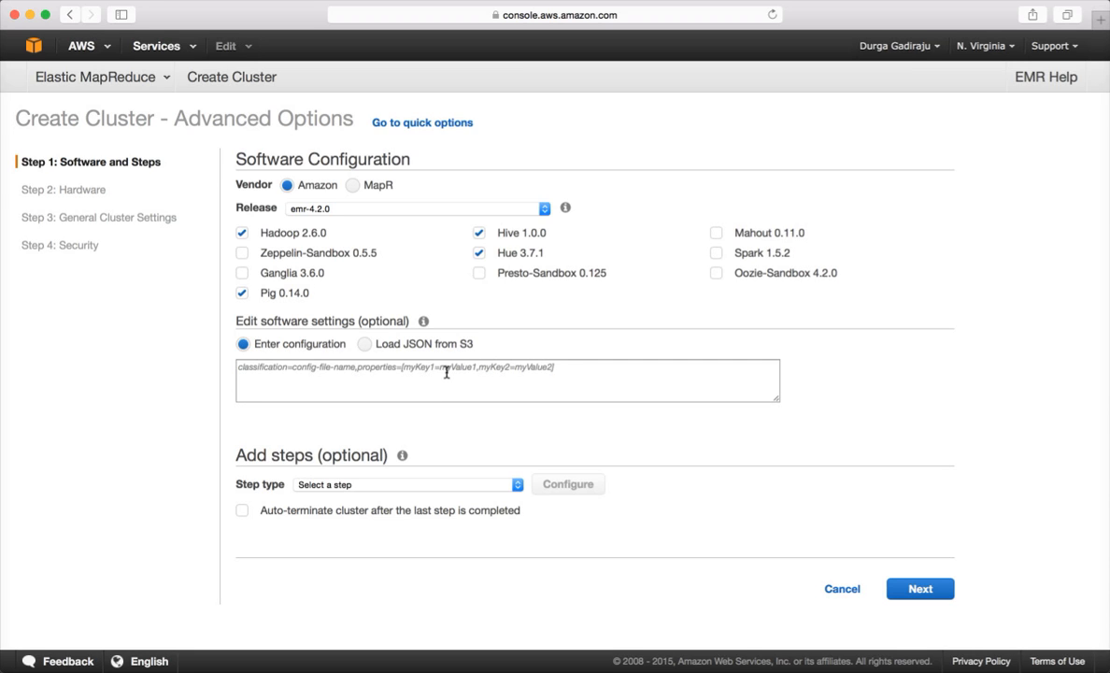
click(359, 487)
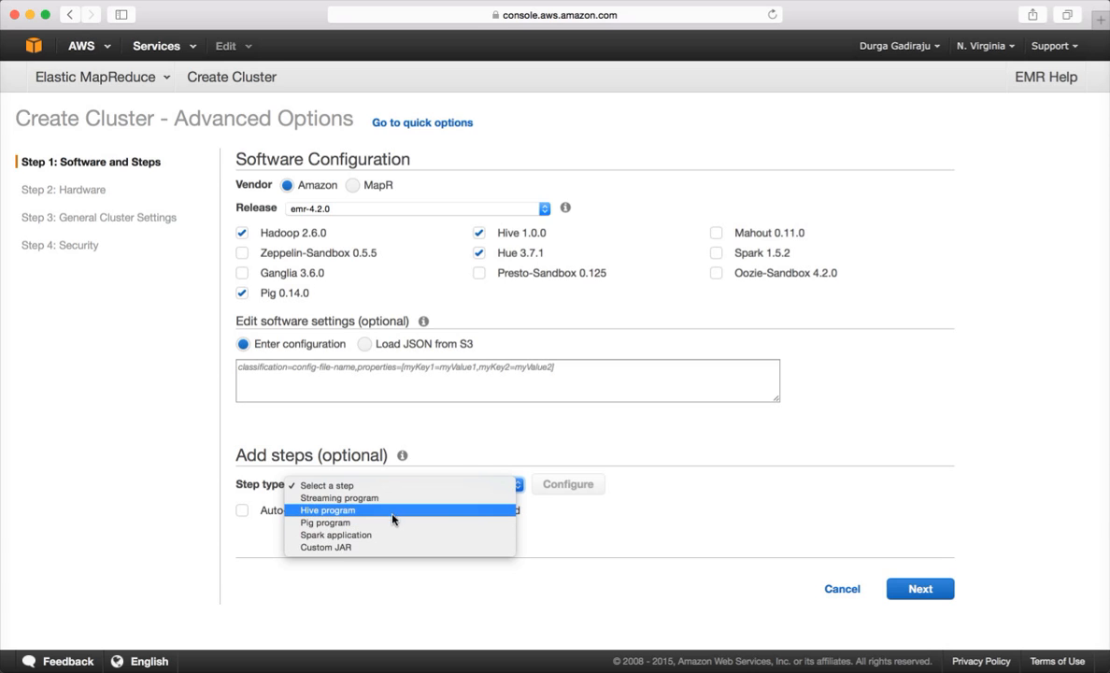
- Add a Hive program step running nyseitversity/hivescripts/hive_script.hql from S3
click(392, 514)
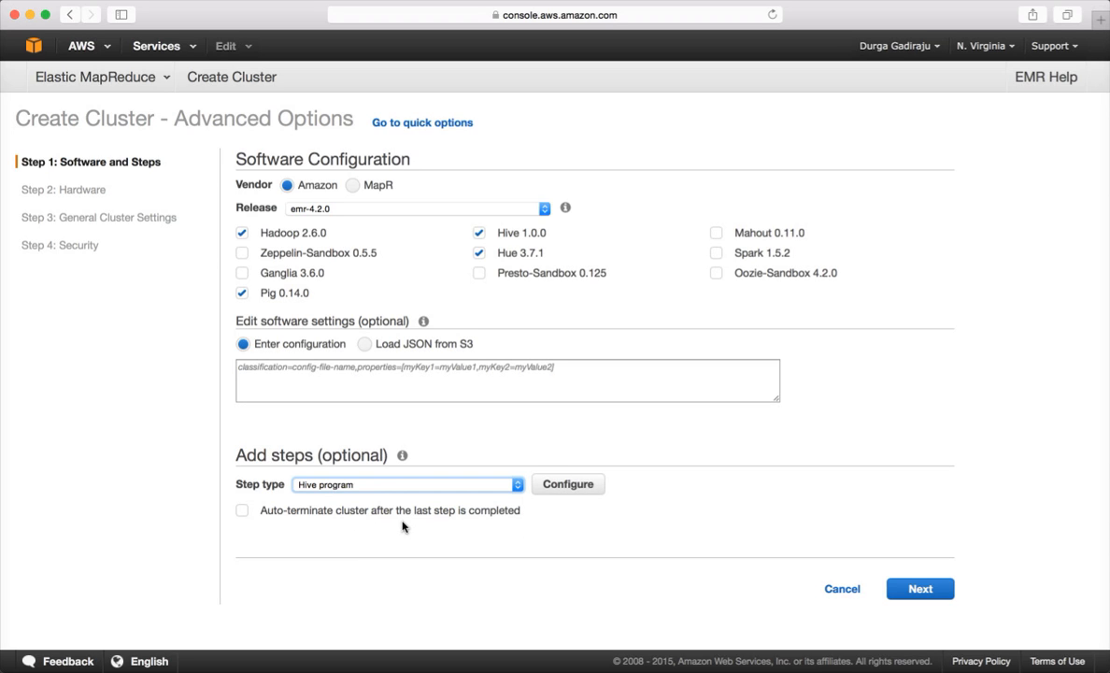
click(565, 489)
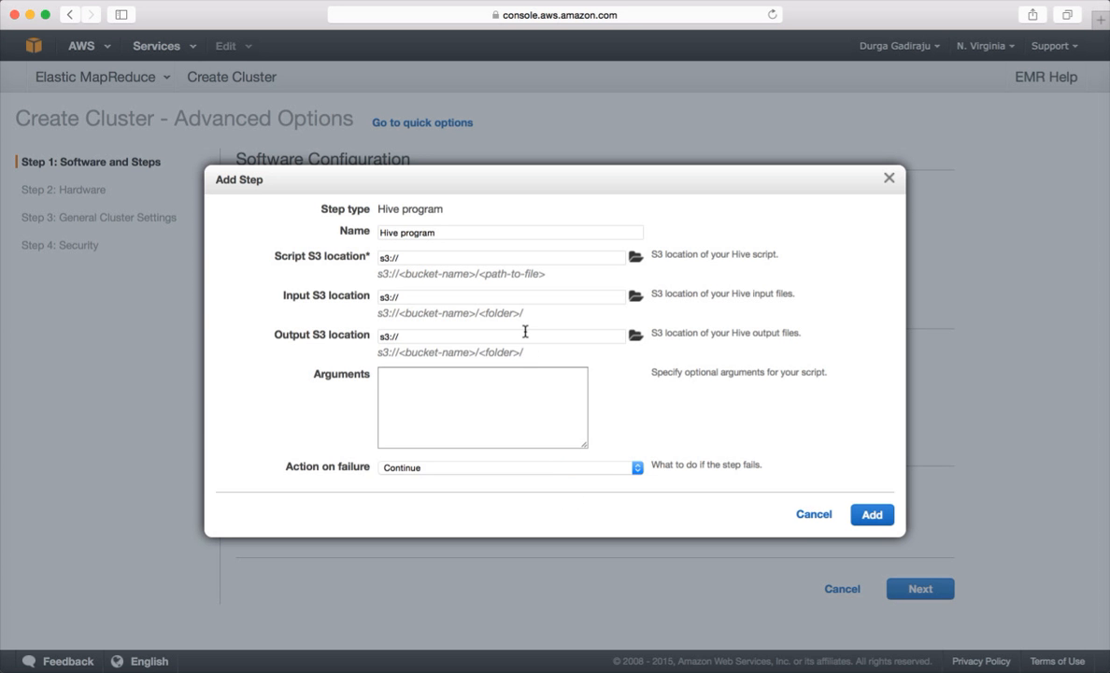
click(636, 259)
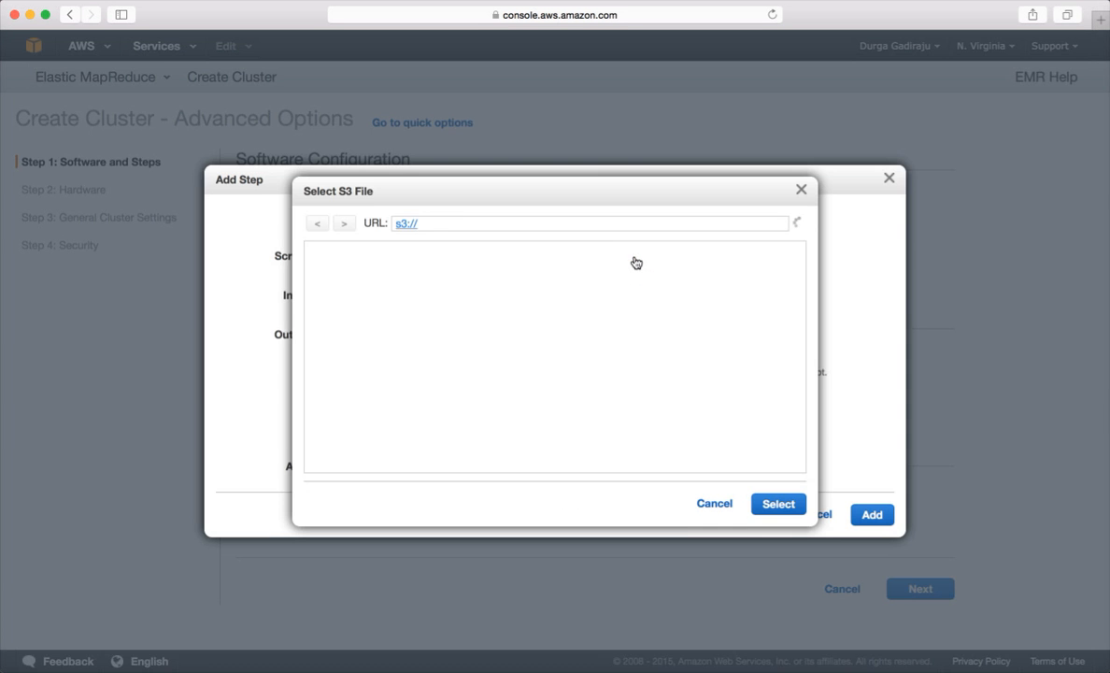
click(717, 505)
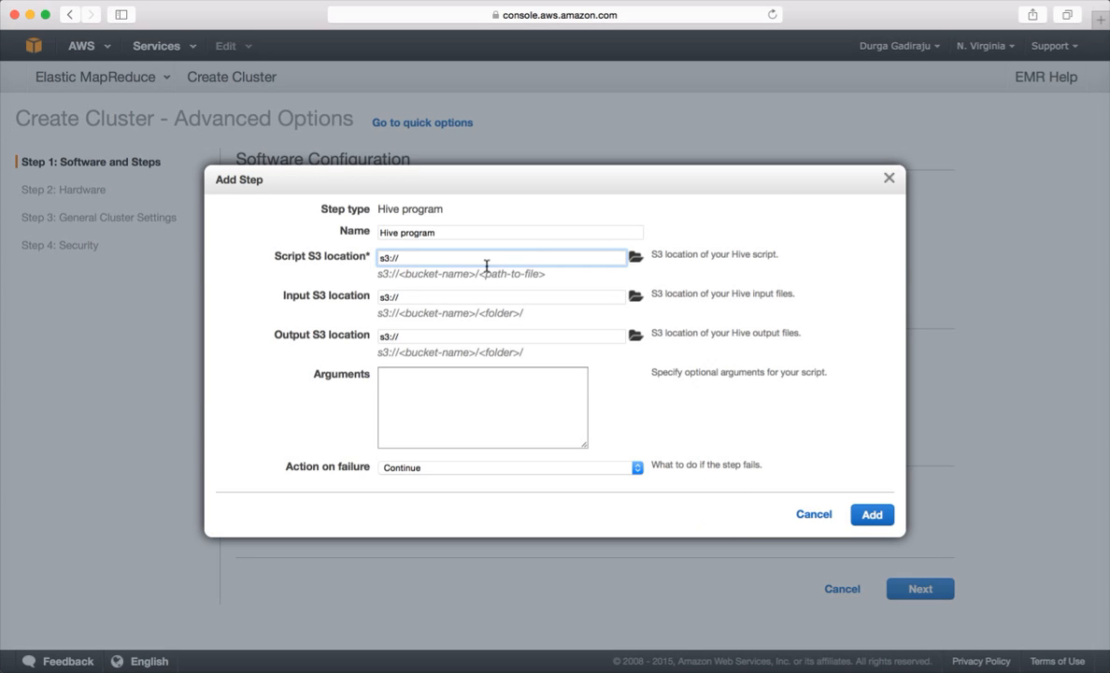
click(634, 258)
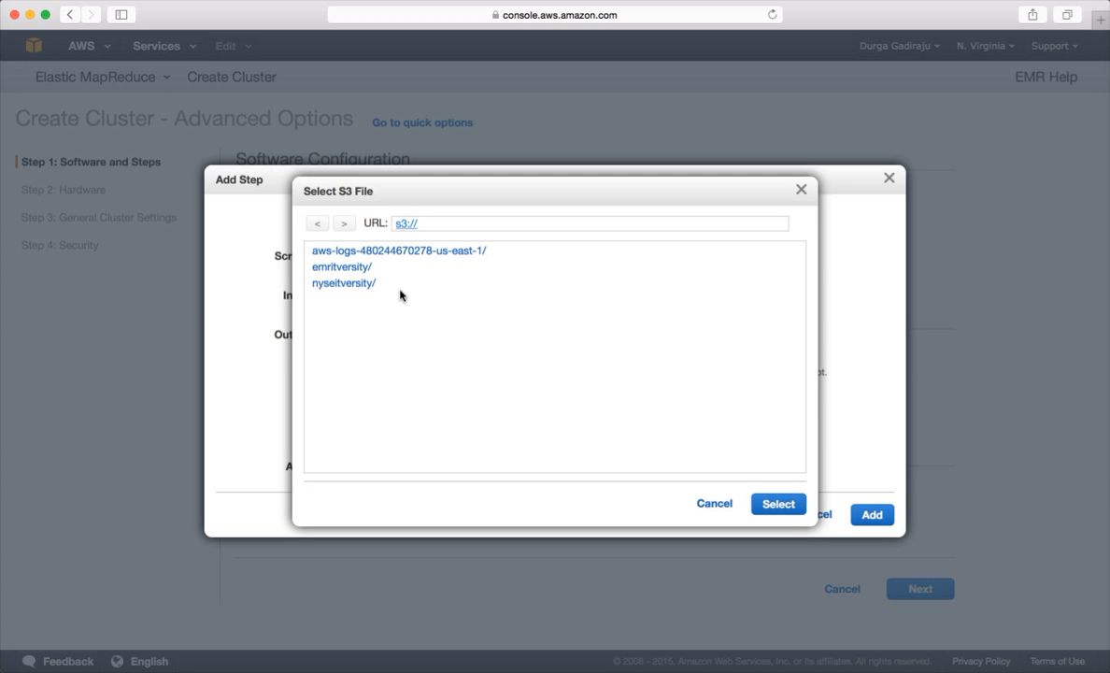
click(344, 283)
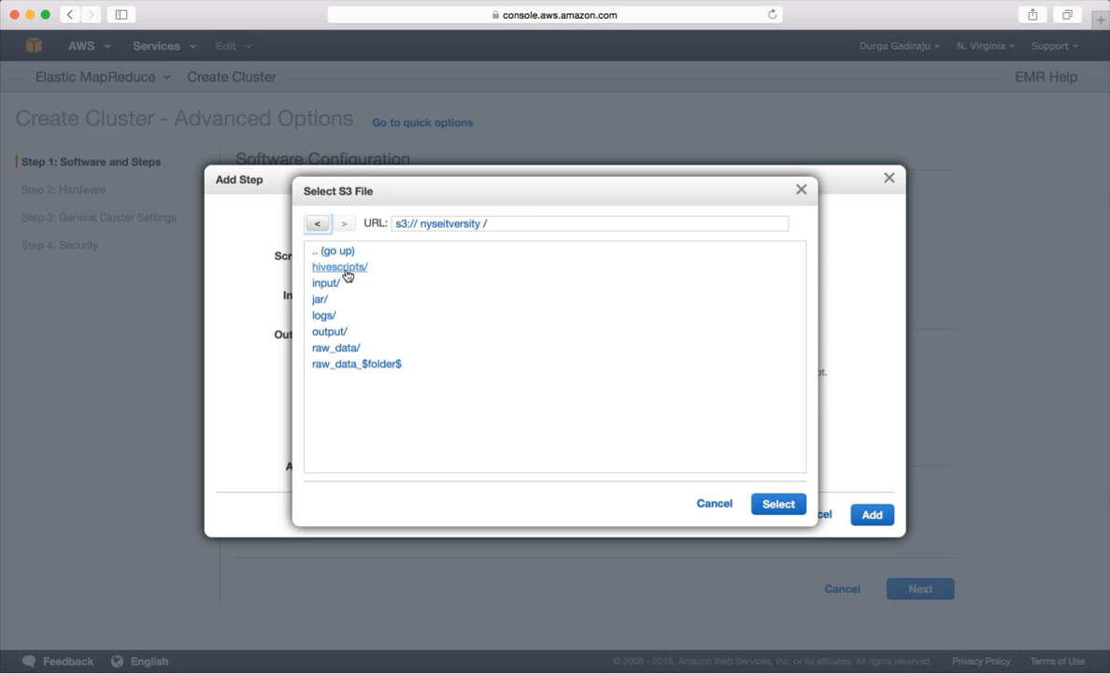
click(346, 268)
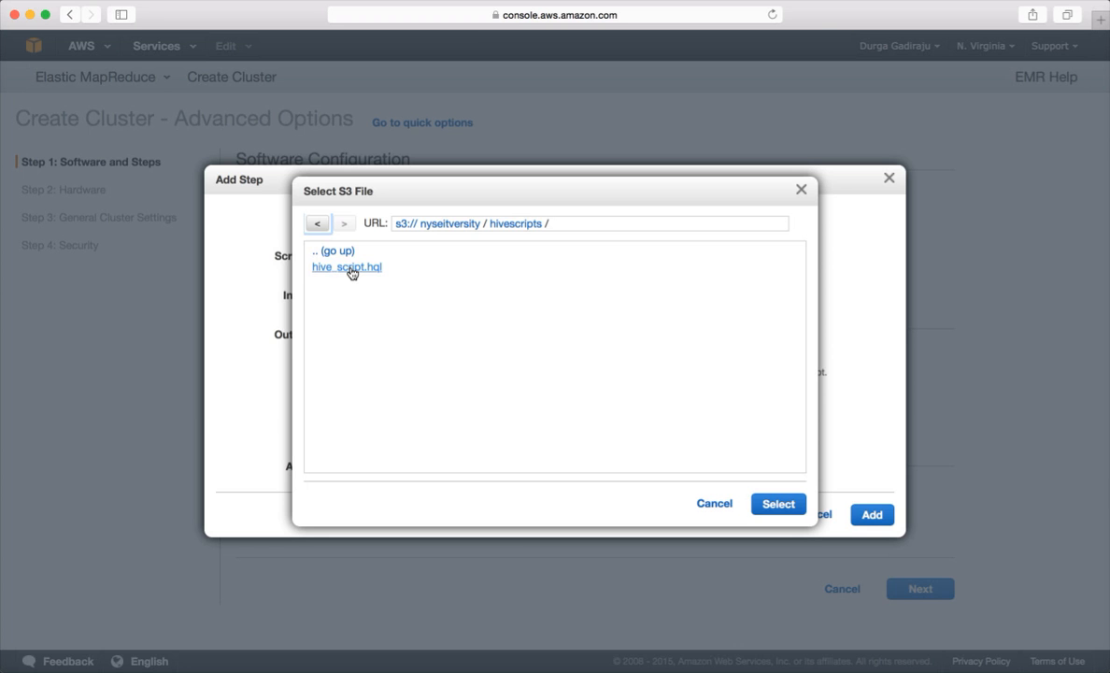
click(348, 268)
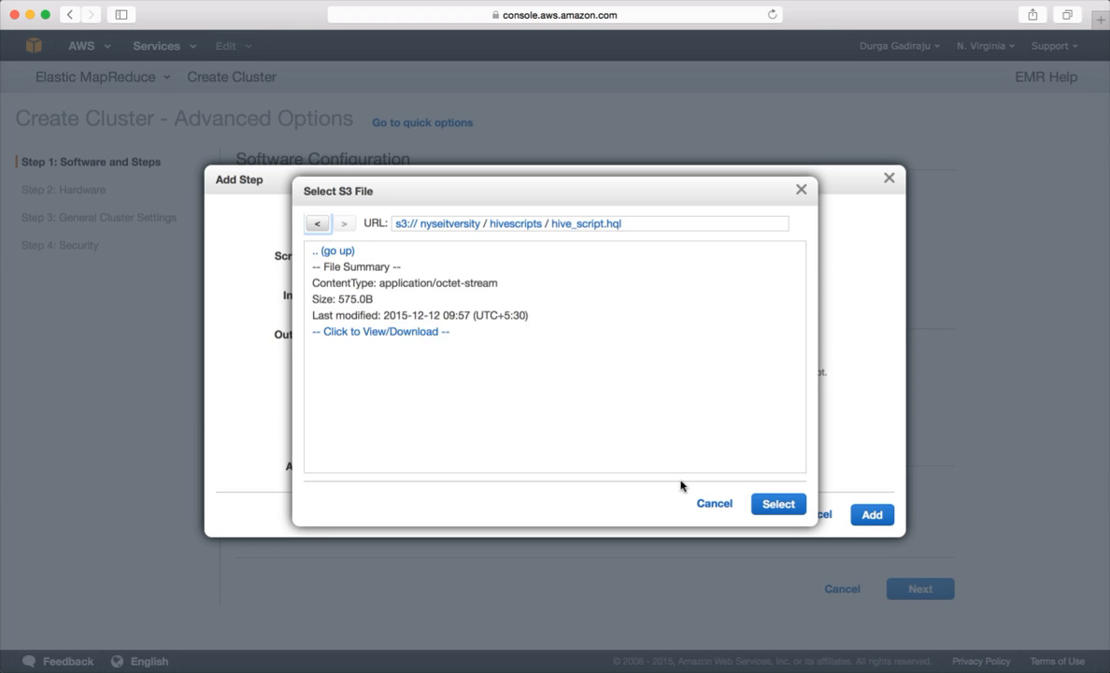
click(777, 505)
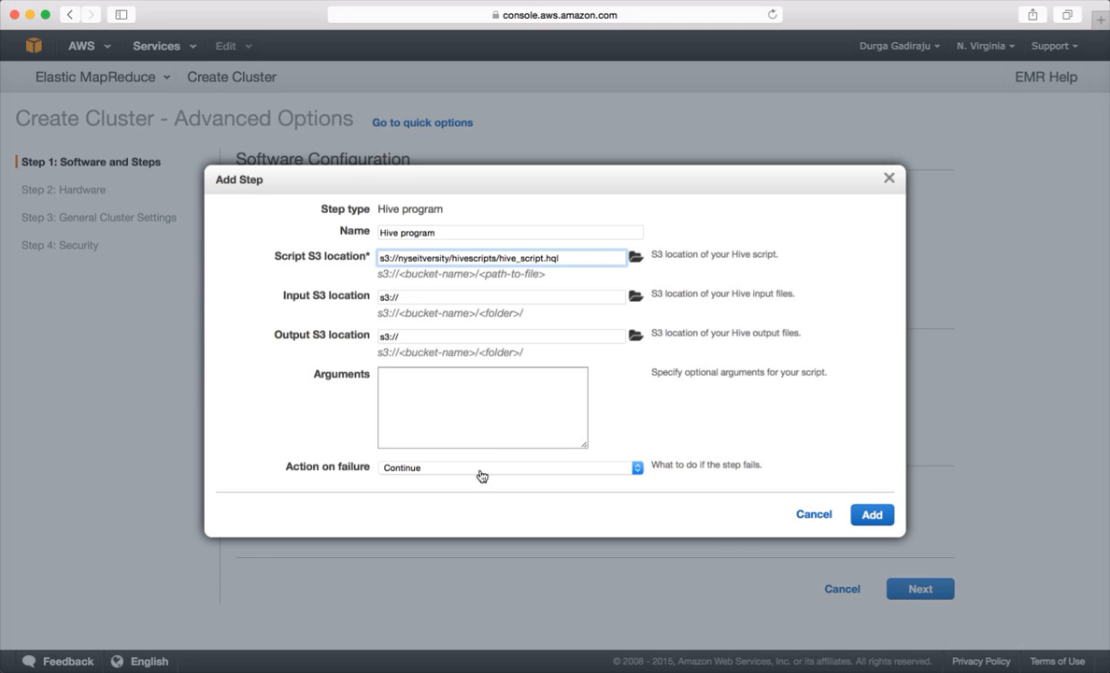
click(874, 514)
- Review the step type list, keep Hive program, and continue to hardware configuration
scroll(727, 595, down, 2)
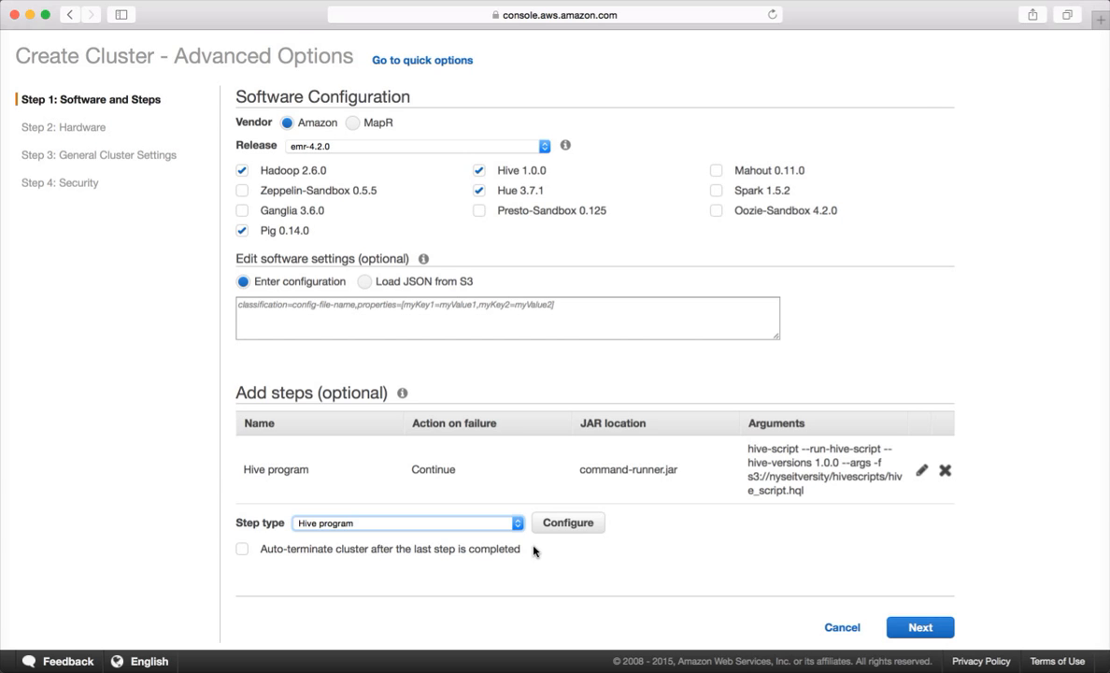
click(517, 523)
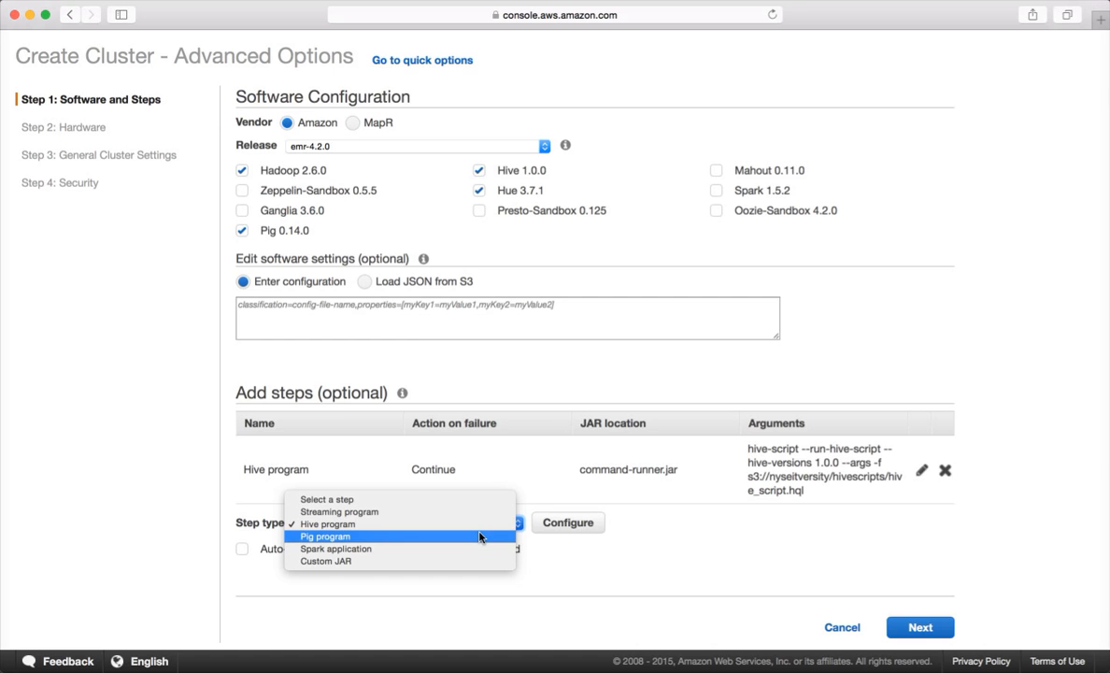
click(636, 505)
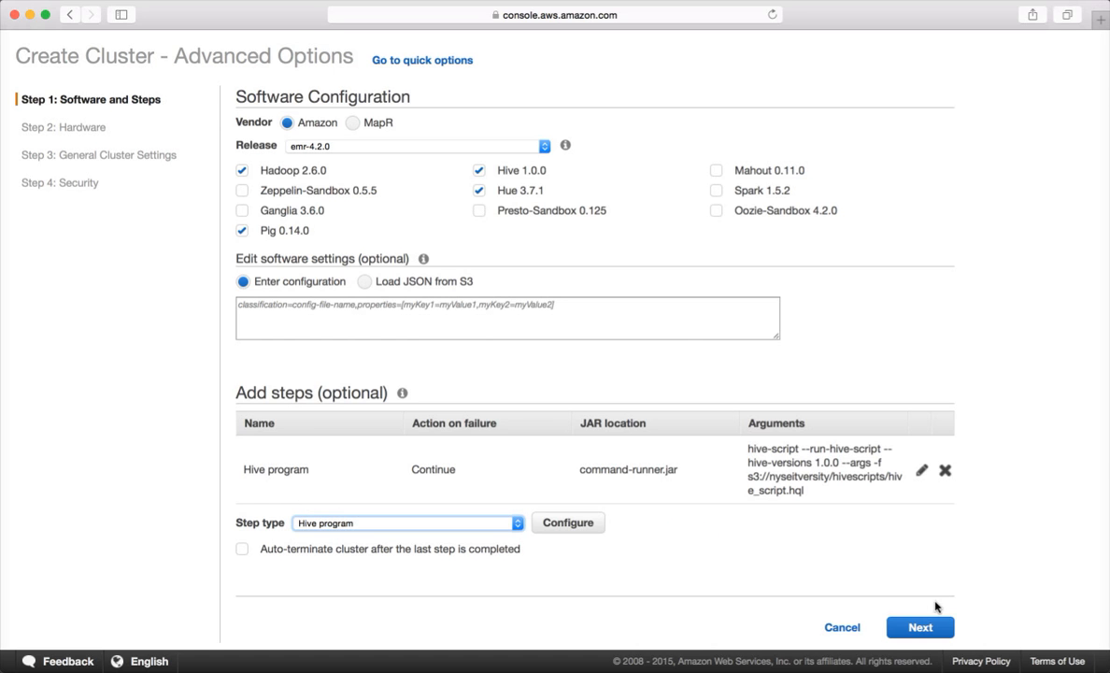
click(920, 627)
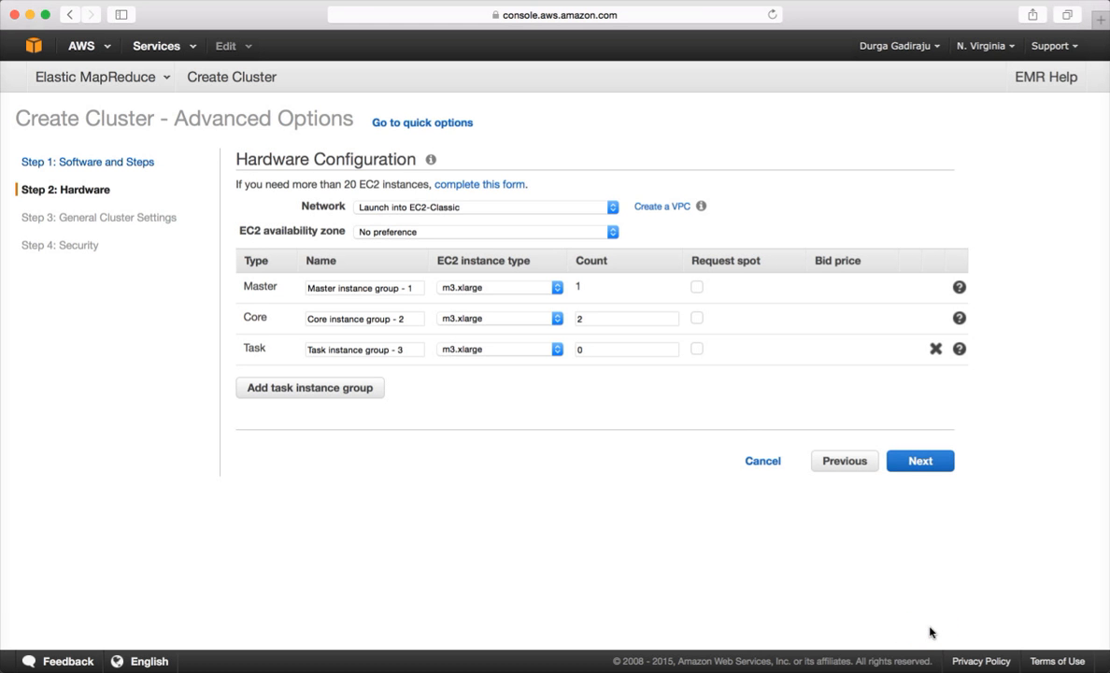
- Keep the network on EC2-Classic and continue to the general cluster settings
click(461, 215)
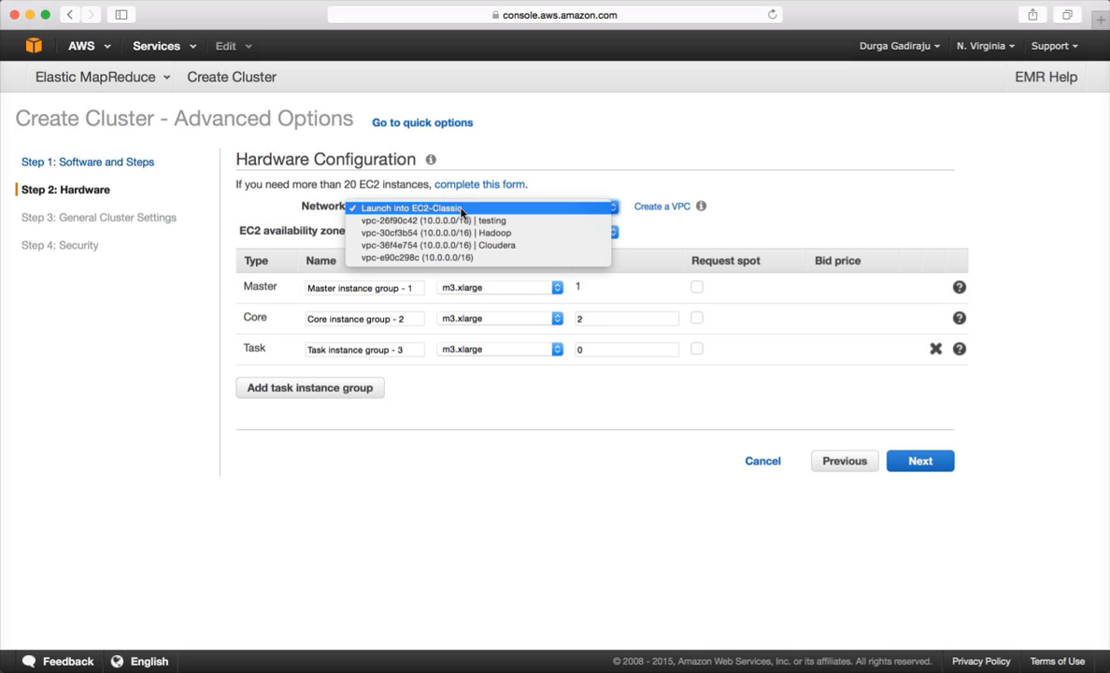
click(460, 208)
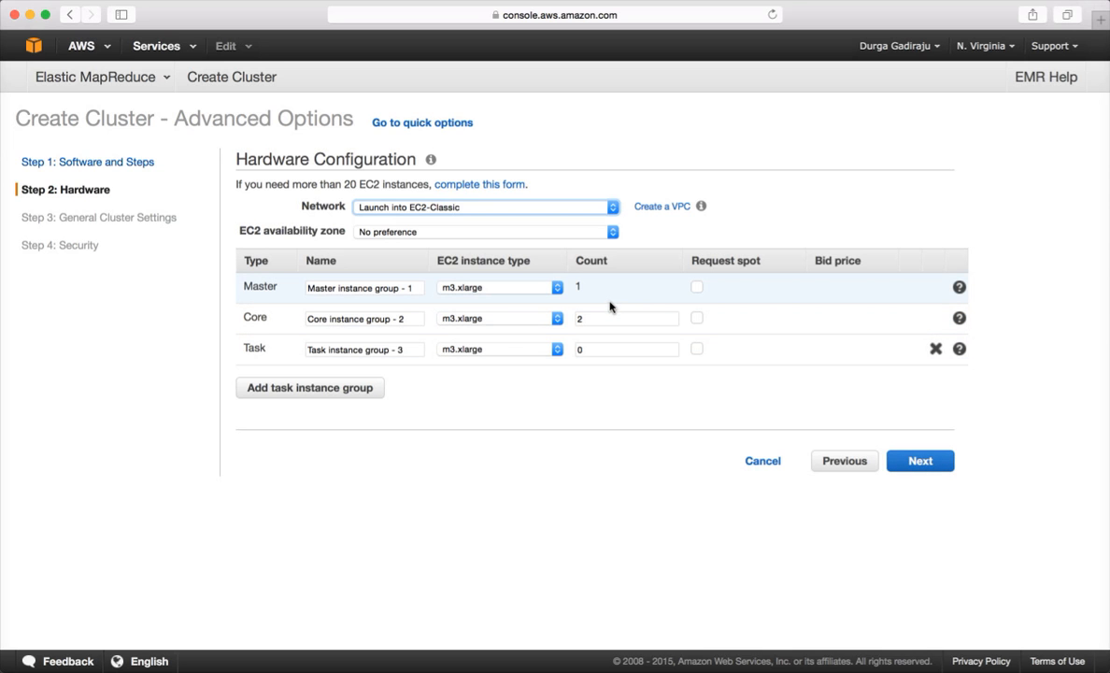
click(921, 462)
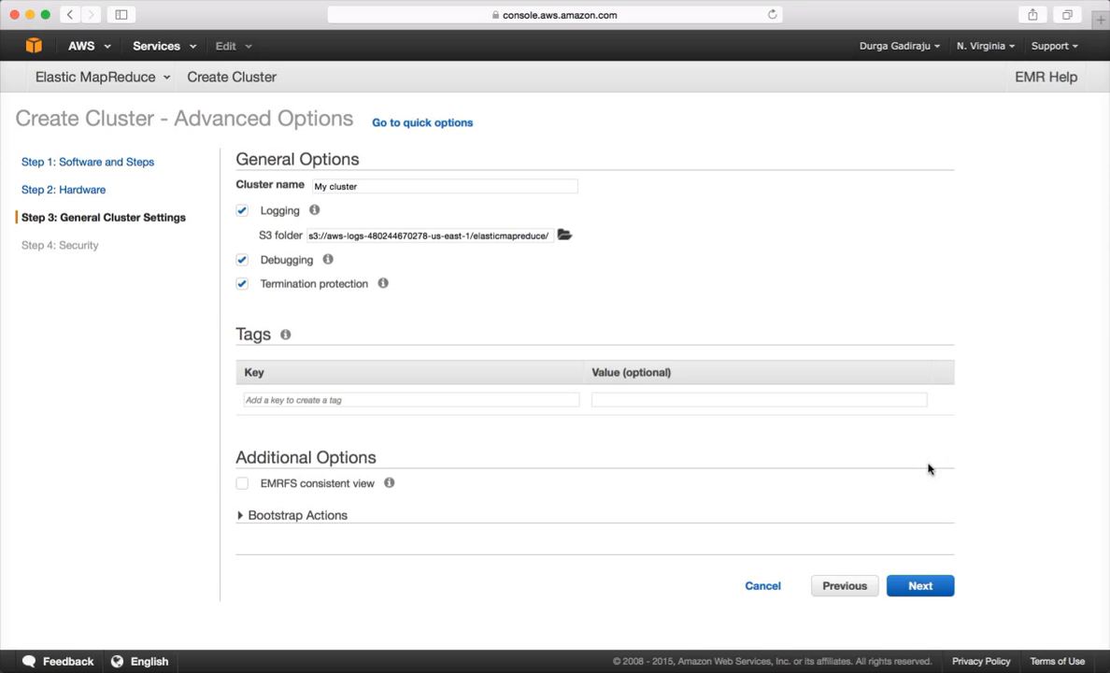
- Highlight 'logs' in the S3 log folder path and expand the Bootstrap Actions section
double_click(350, 235)
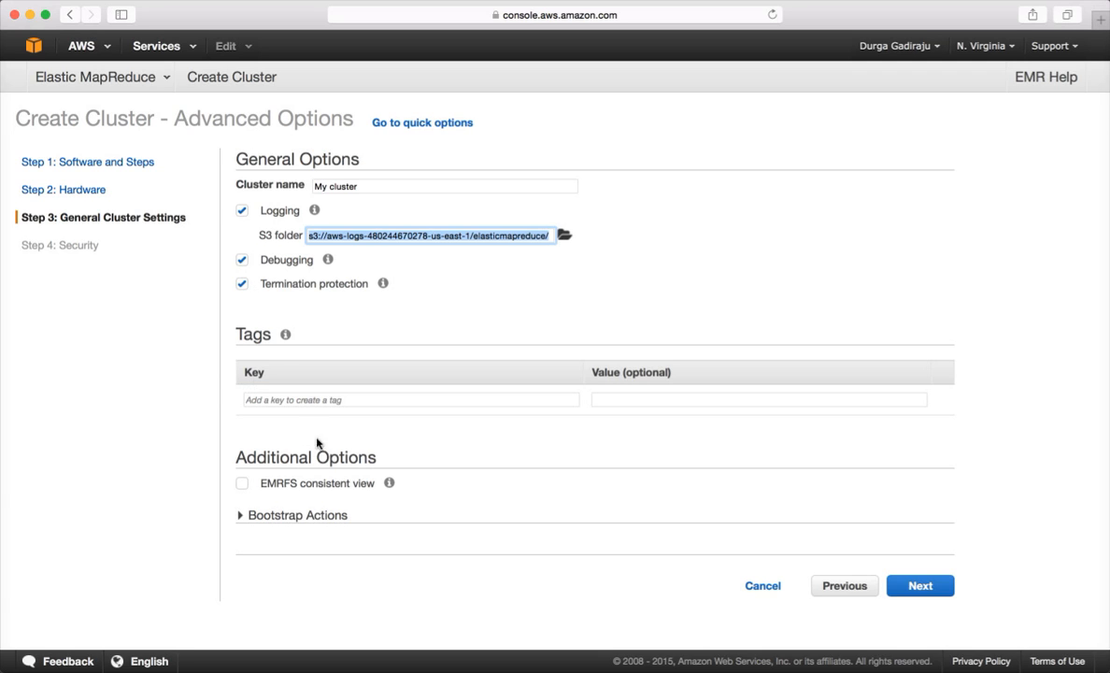
click(239, 517)
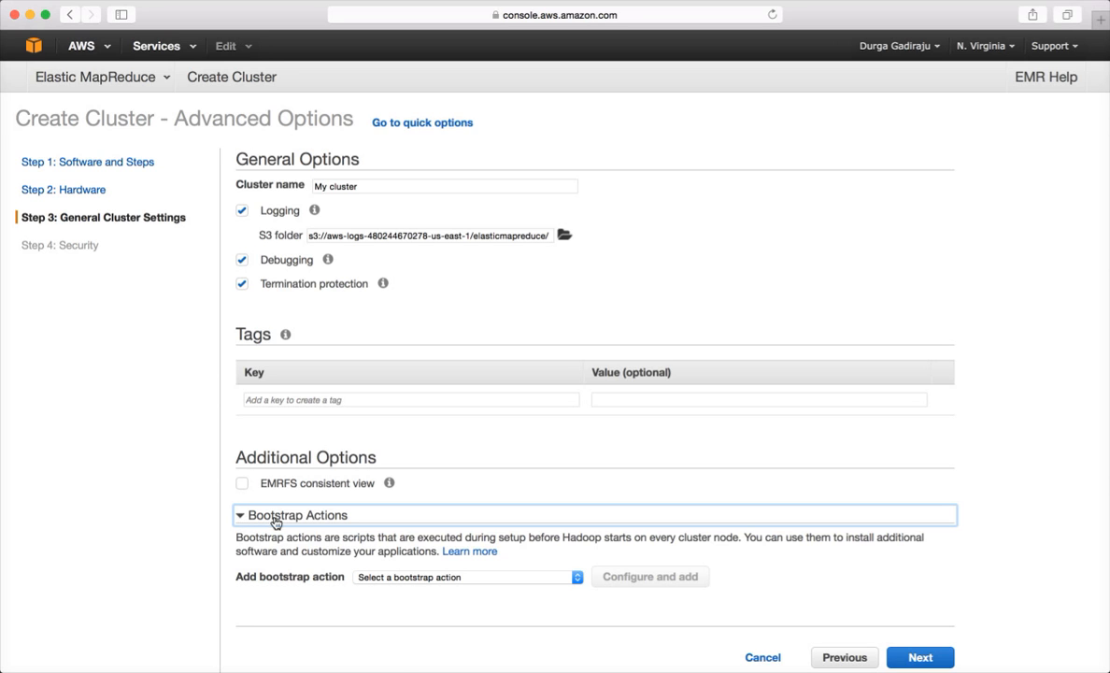
- Open a Run if bootstrap action, inspect its JAR location, then cancel it
click(576, 578)
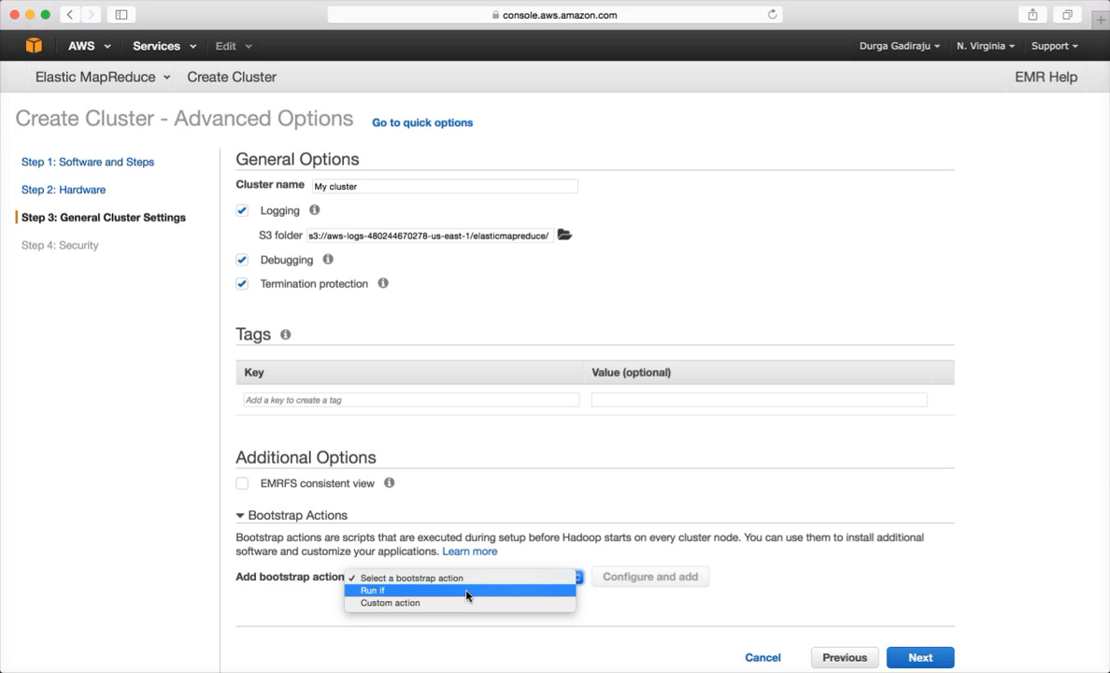
key(Escape)
click(650, 578)
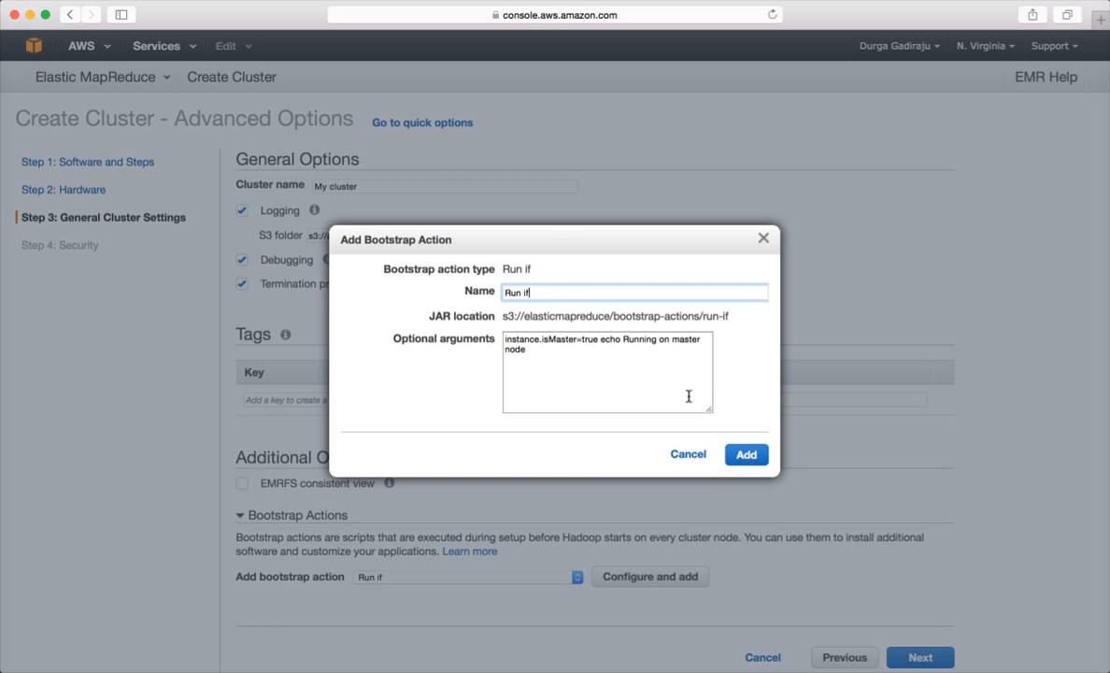
triple_click(670, 314)
click(670, 315)
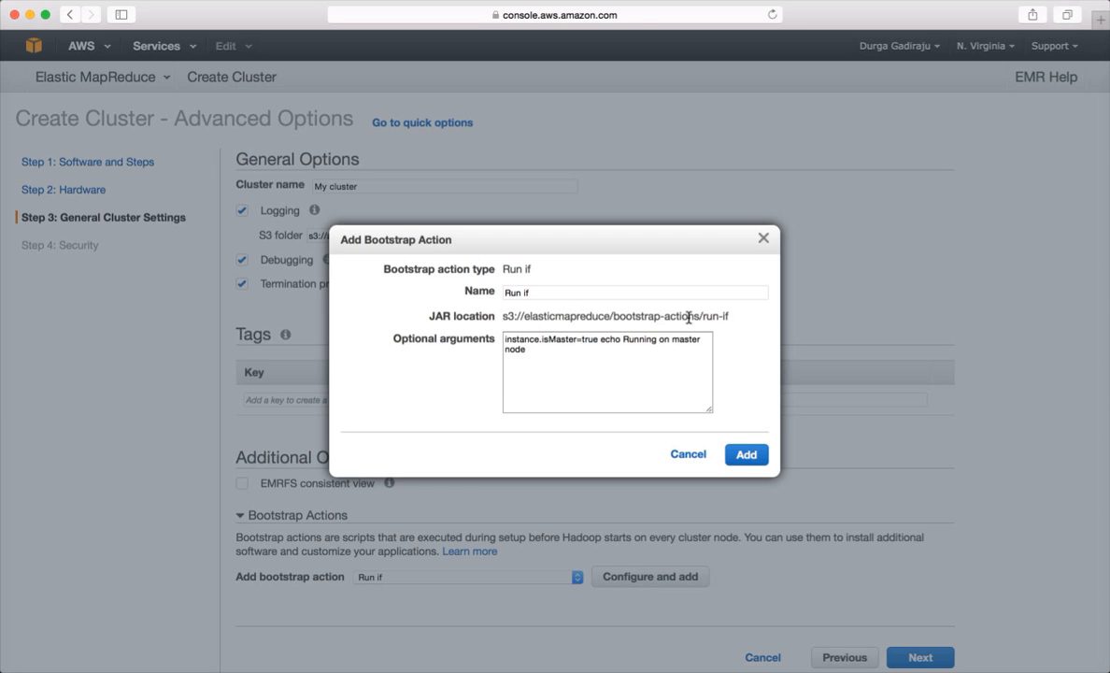
click(689, 454)
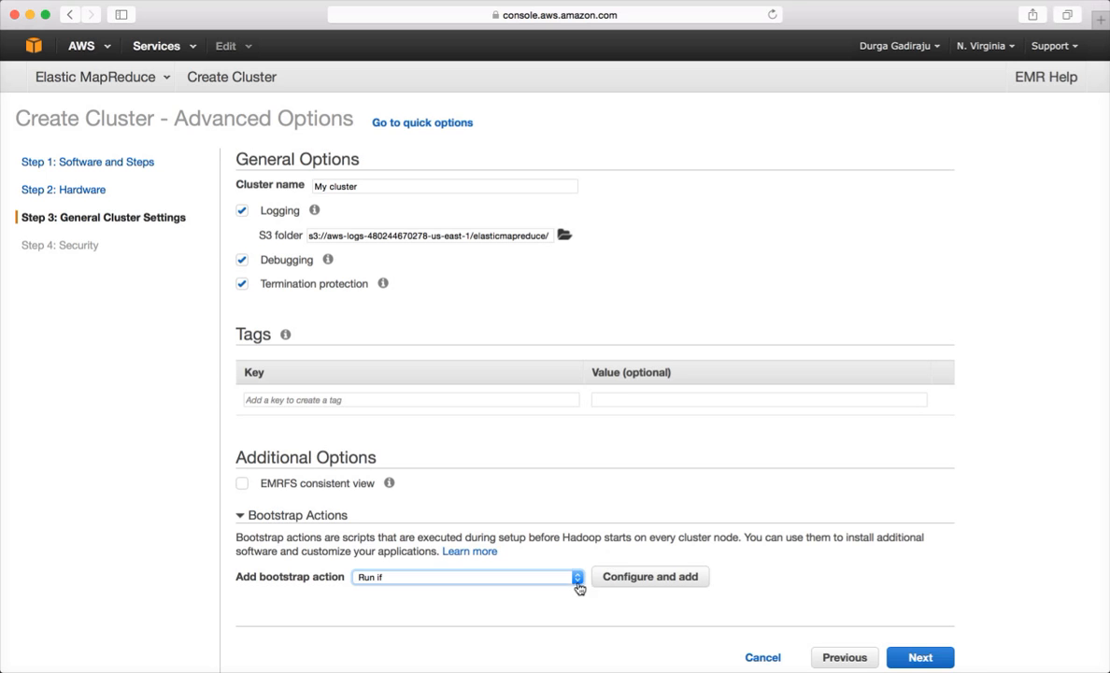
- Try configuring a Custom action bootstrap, browse S3 for its JAR, then cancel
click(578, 577)
click(540, 585)
click(647, 576)
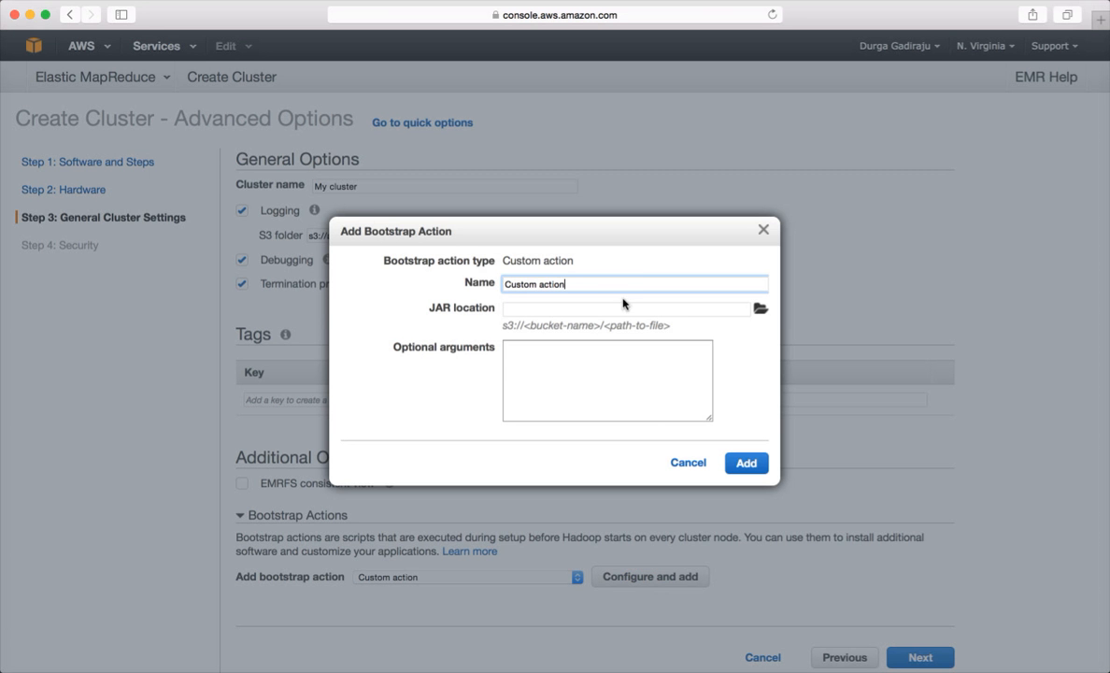
click(762, 314)
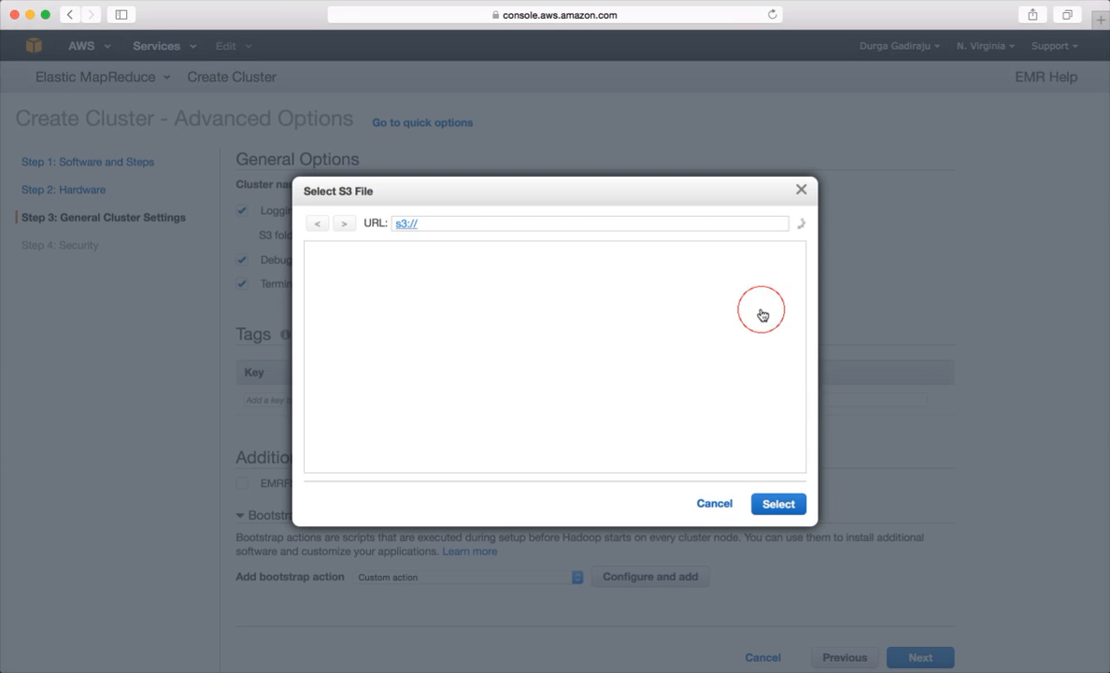
click(721, 508)
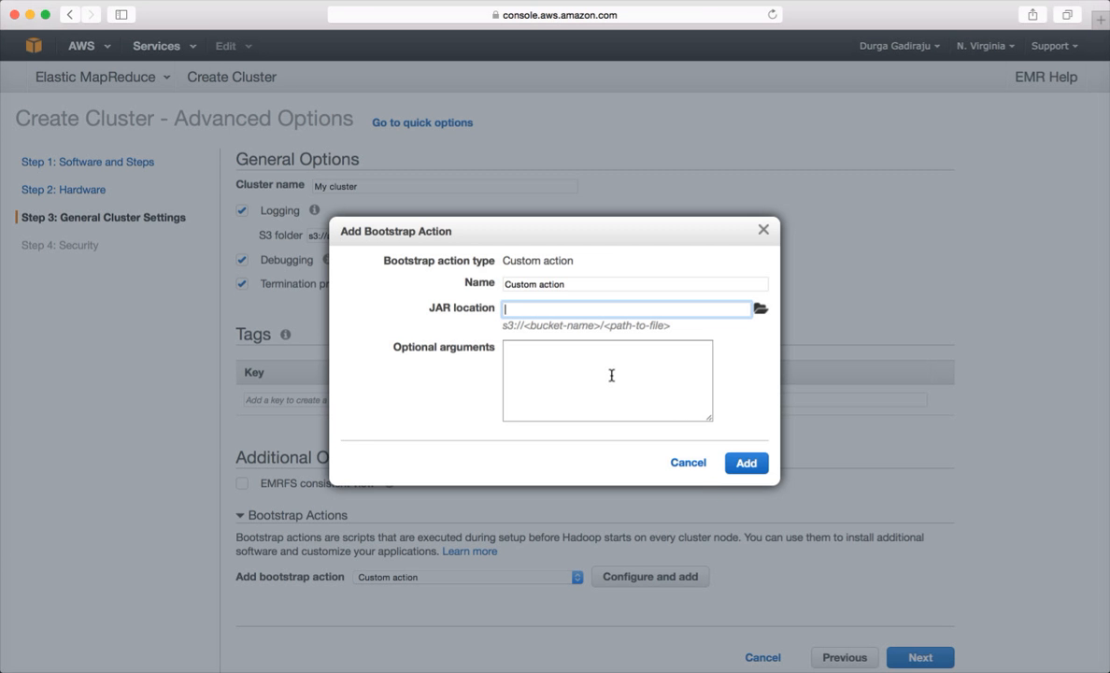
click(696, 464)
- Add a Run if bootstrap action echoing 'Running on master node' when instance.isMaster=true
click(576, 576)
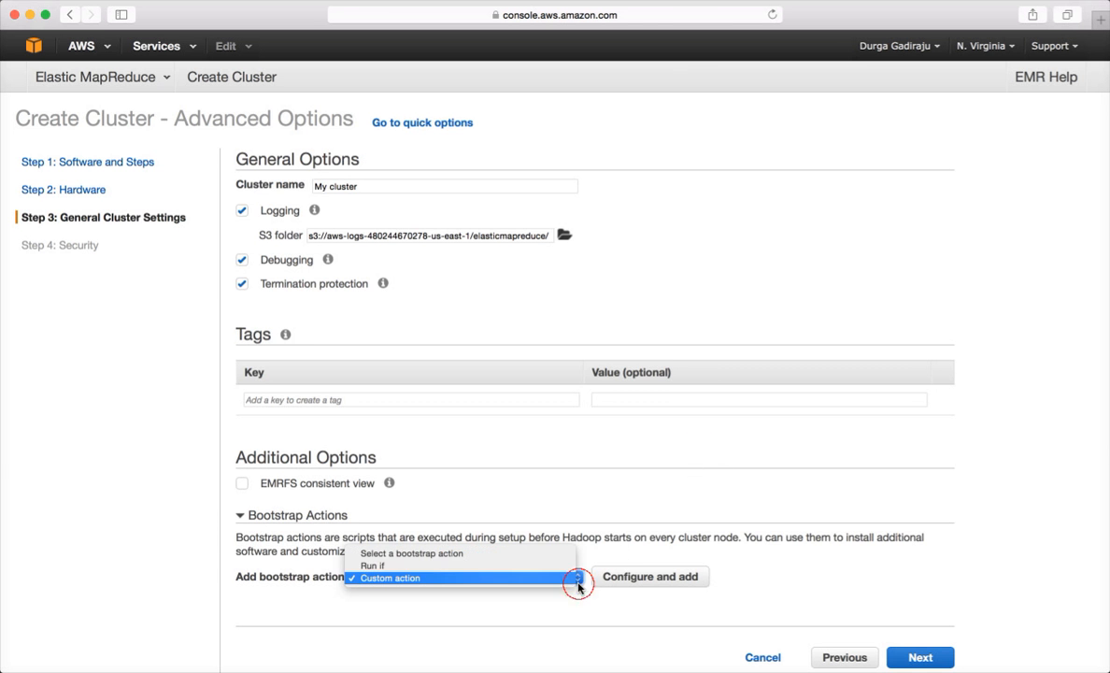
click(540, 567)
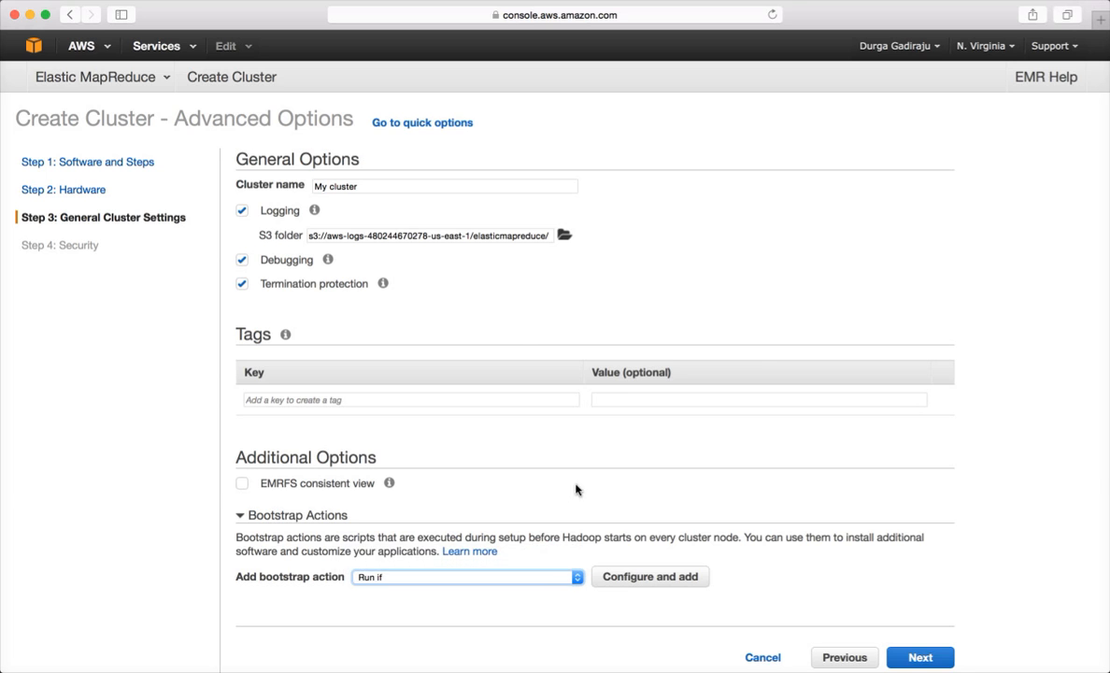
click(641, 578)
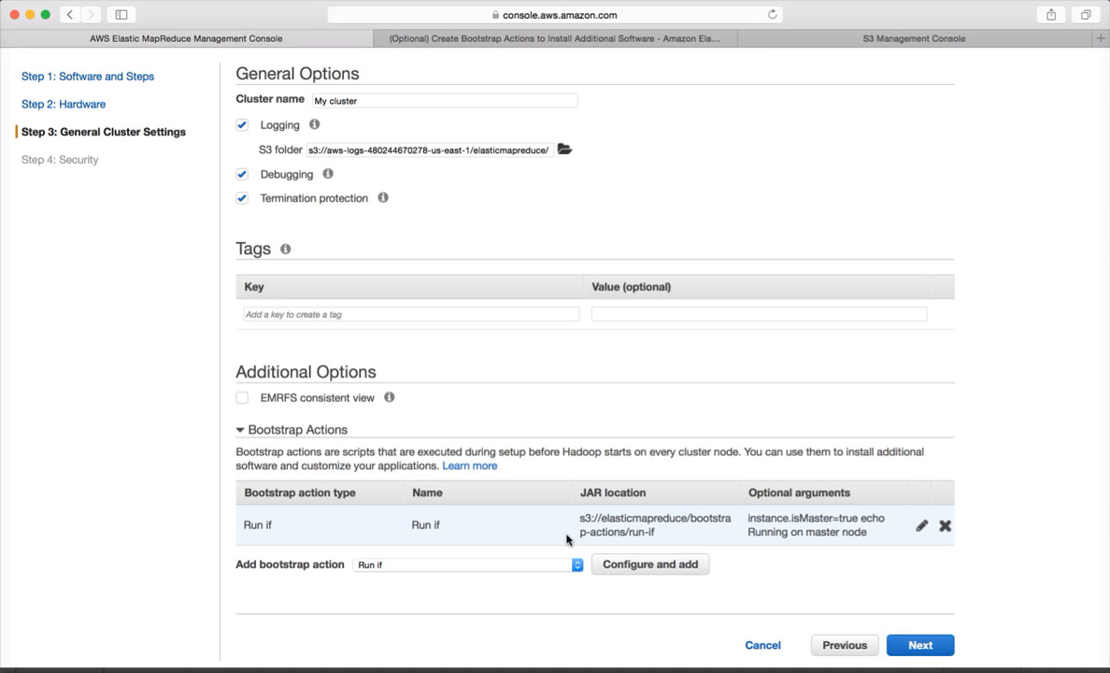
click(575, 569)
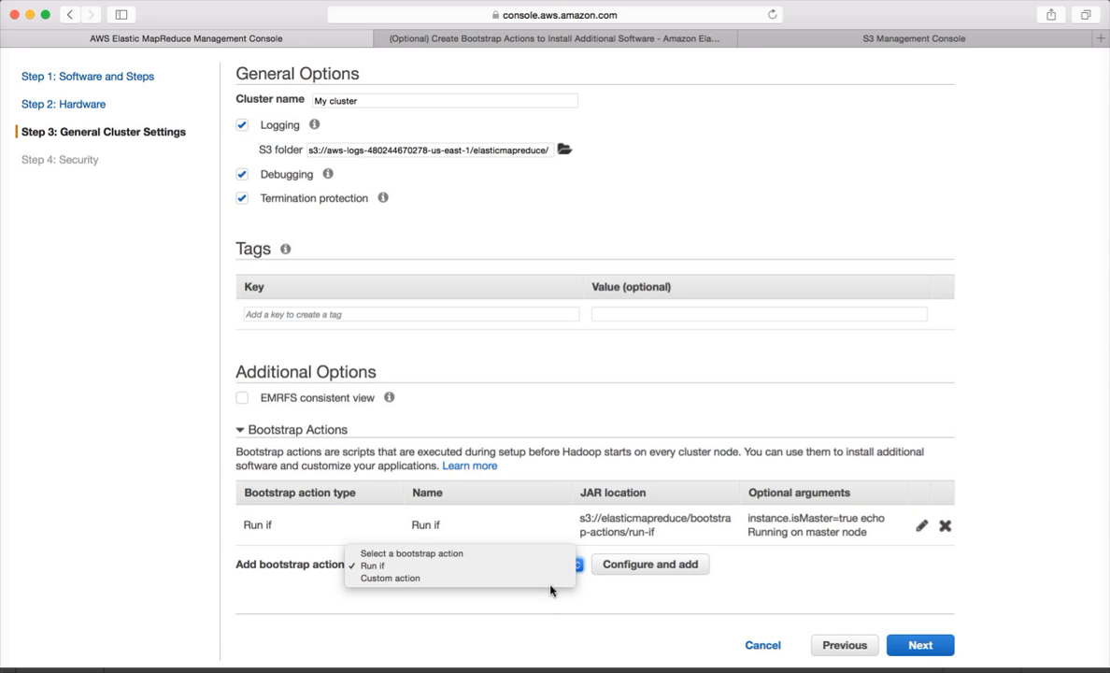
click(548, 580)
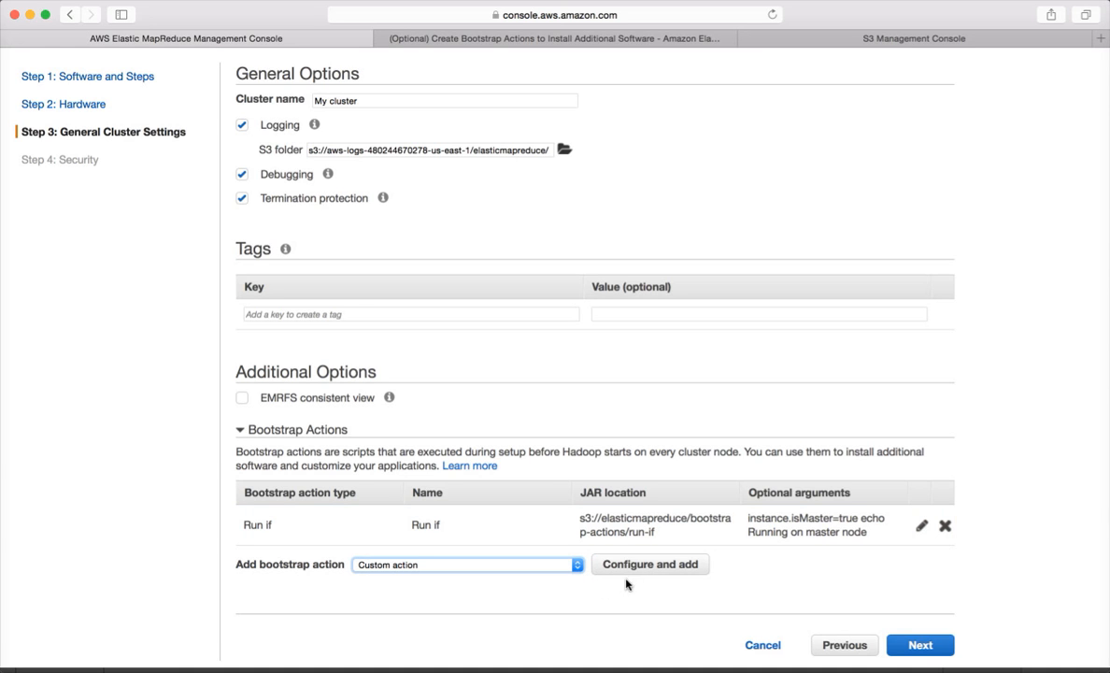
- Open and cancel a custom bootstrap action, then switch to the bootstrap actions documentation
click(636, 566)
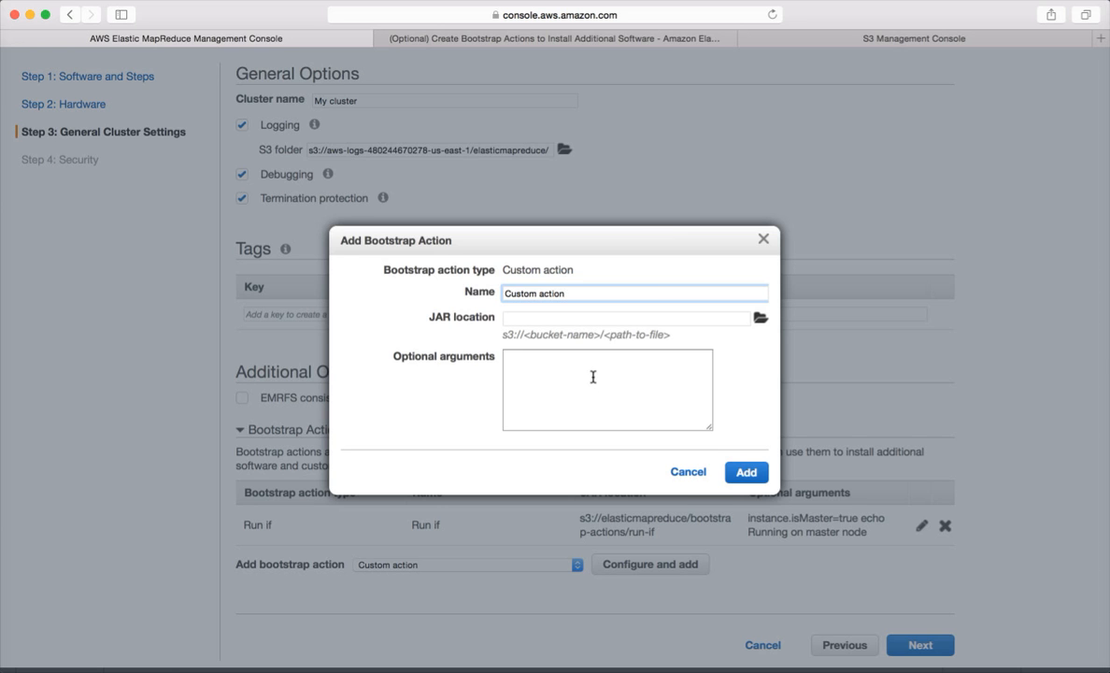
click(687, 472)
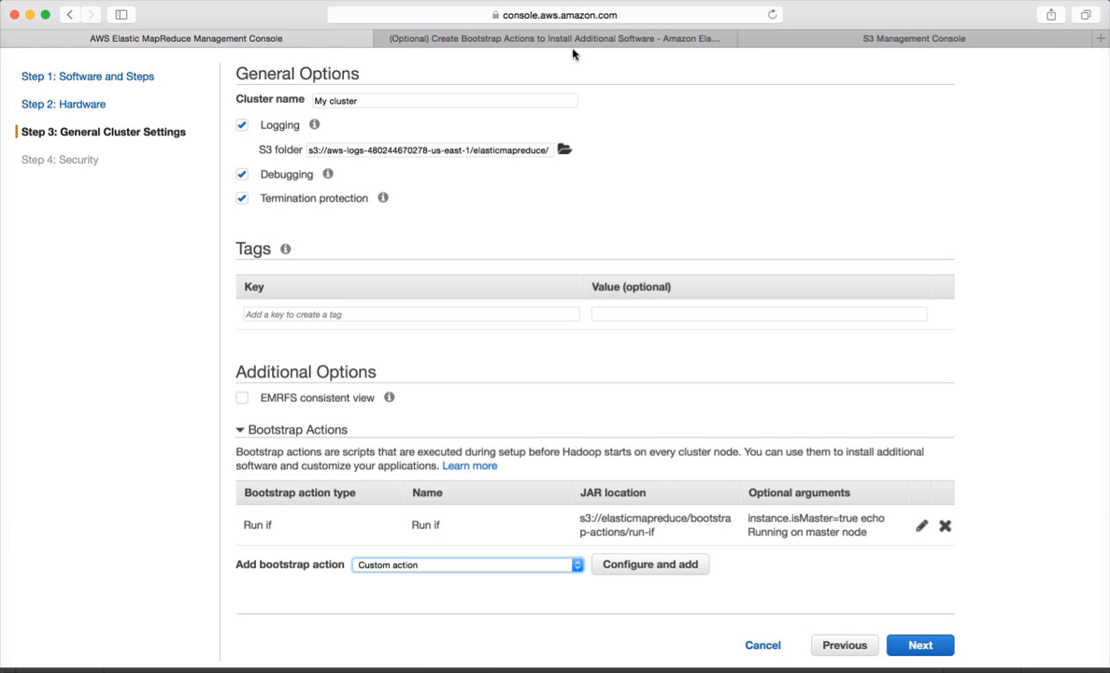
click(537, 40)
- Read through the custom bootstrap action documentation, then return to the EMR console tab
scroll(547, 272, up, 10)
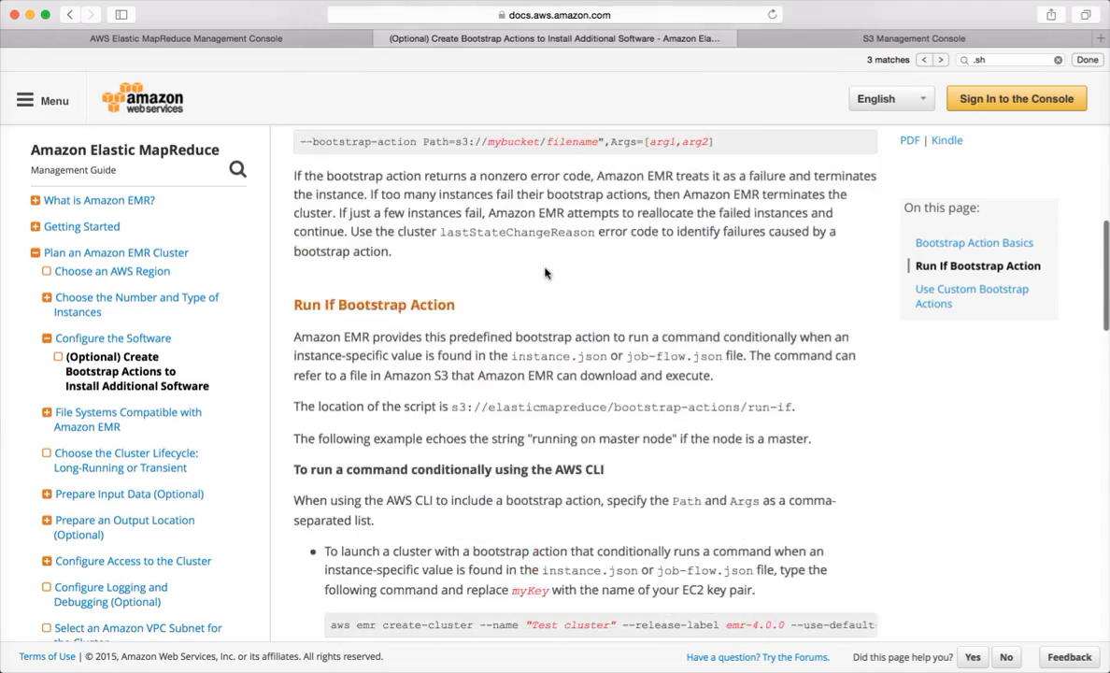
scroll(547, 273, up, 4)
scroll(547, 273, down, 8)
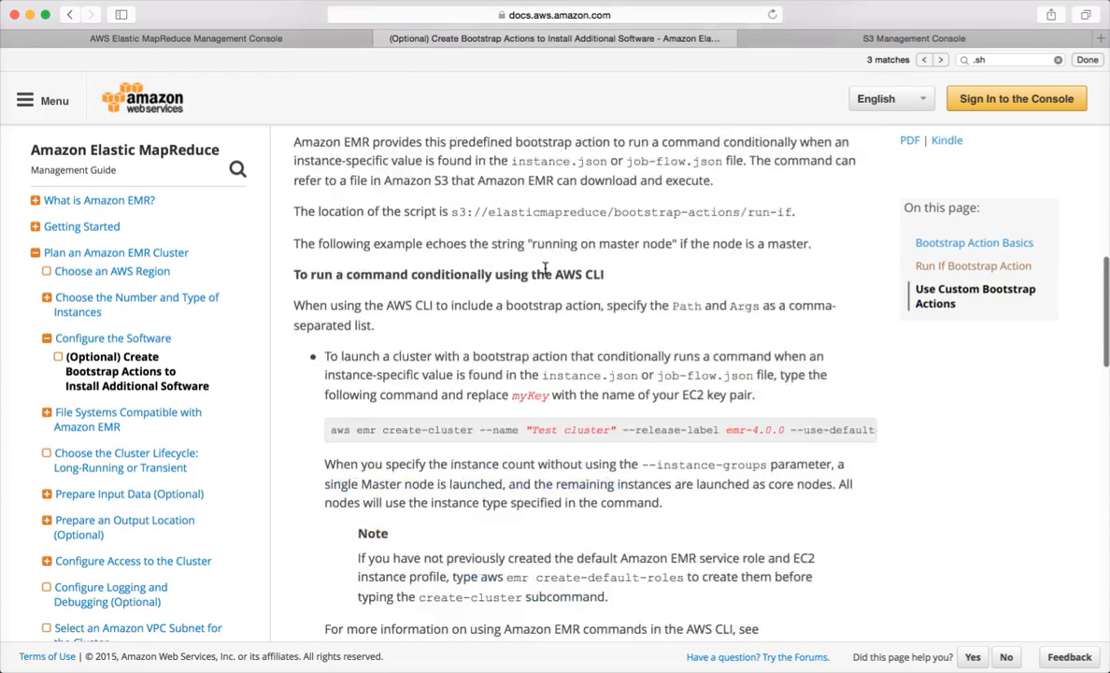
scroll(544, 269, up, 1)
scroll(517, 298, down, 6)
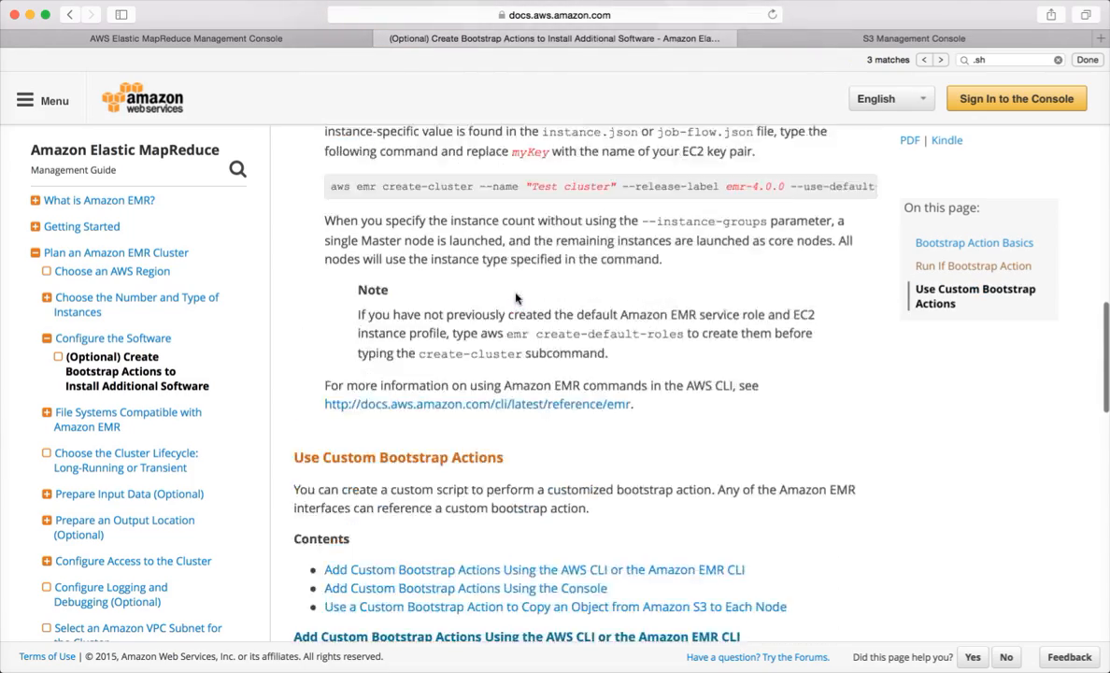
scroll(517, 297, down, 4)
scroll(528, 305, down, 3)
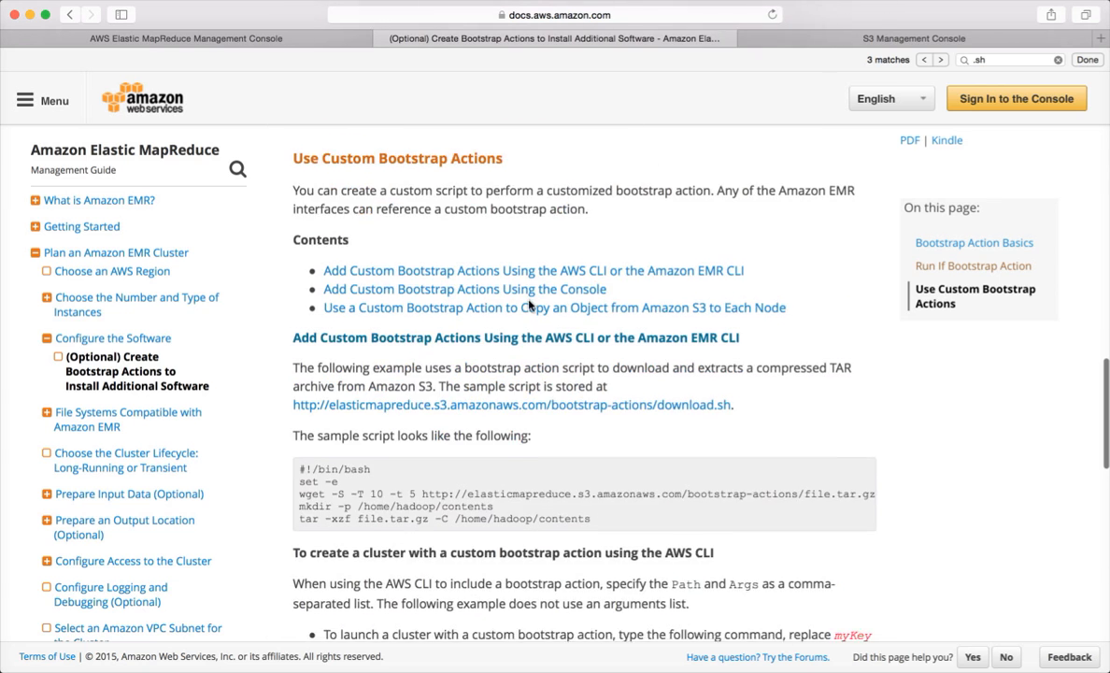
scroll(528, 305, down, 8)
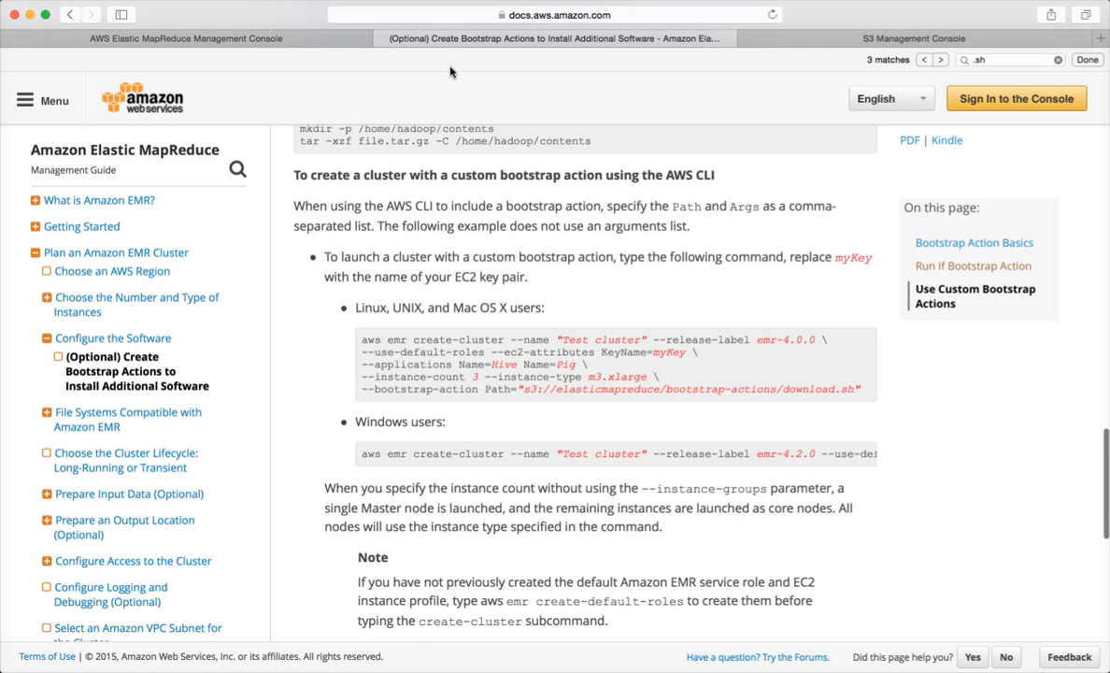
click(295, 45)
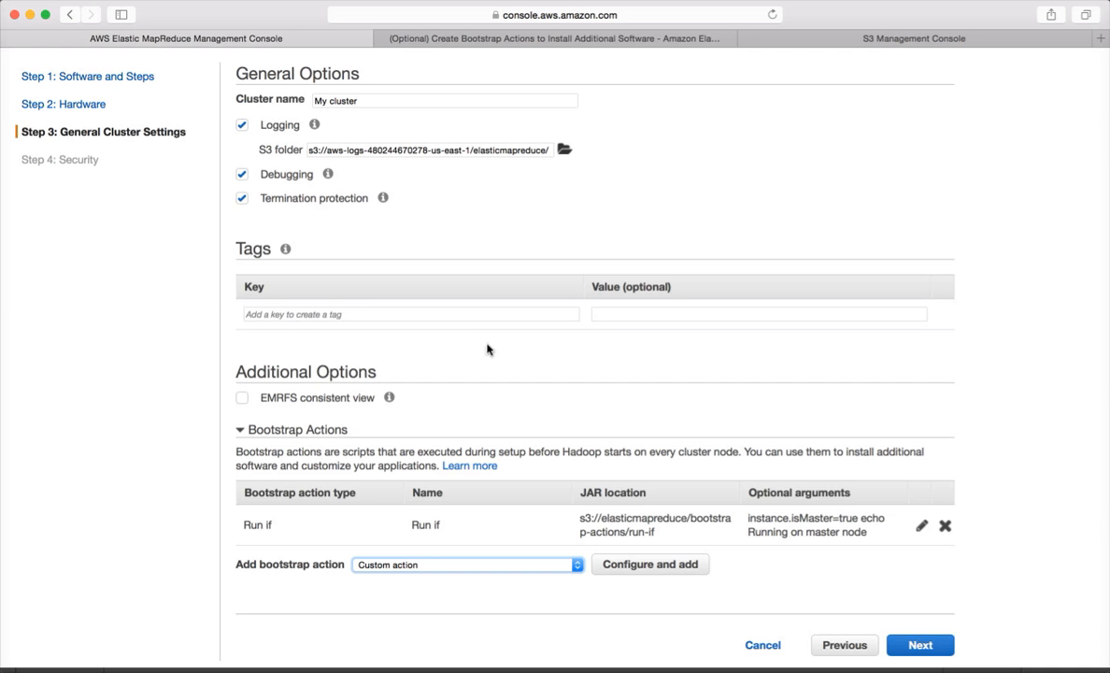
- Remove the Run if bootstrap action, then choose your EC2 key pair and show security groups
click(945, 525)
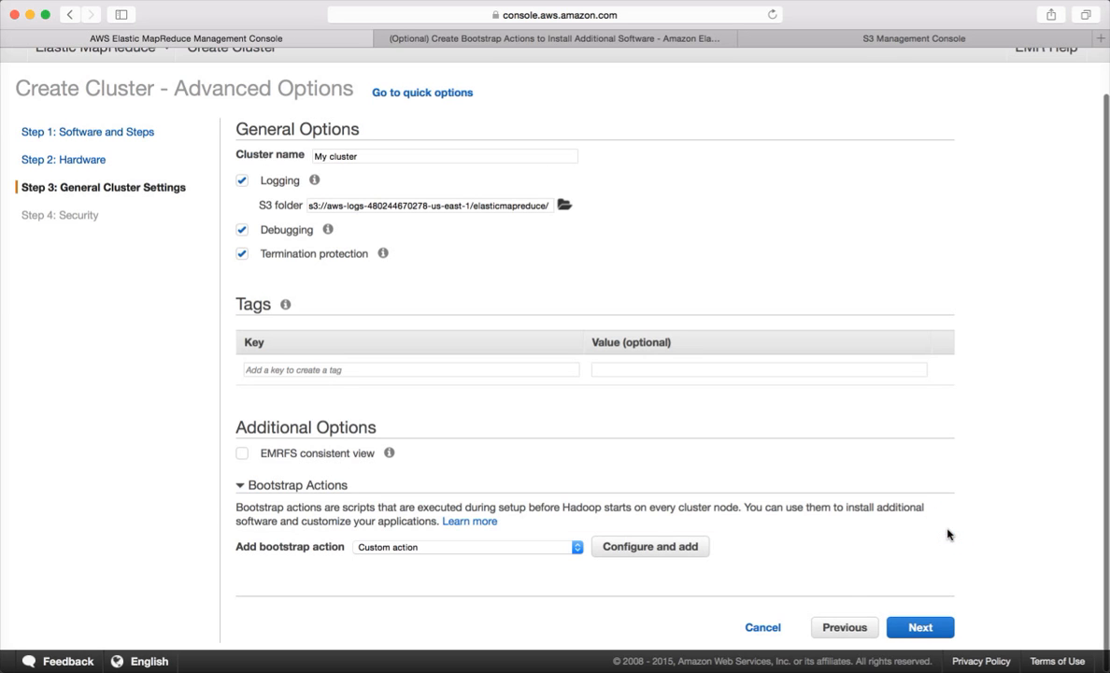
click(911, 629)
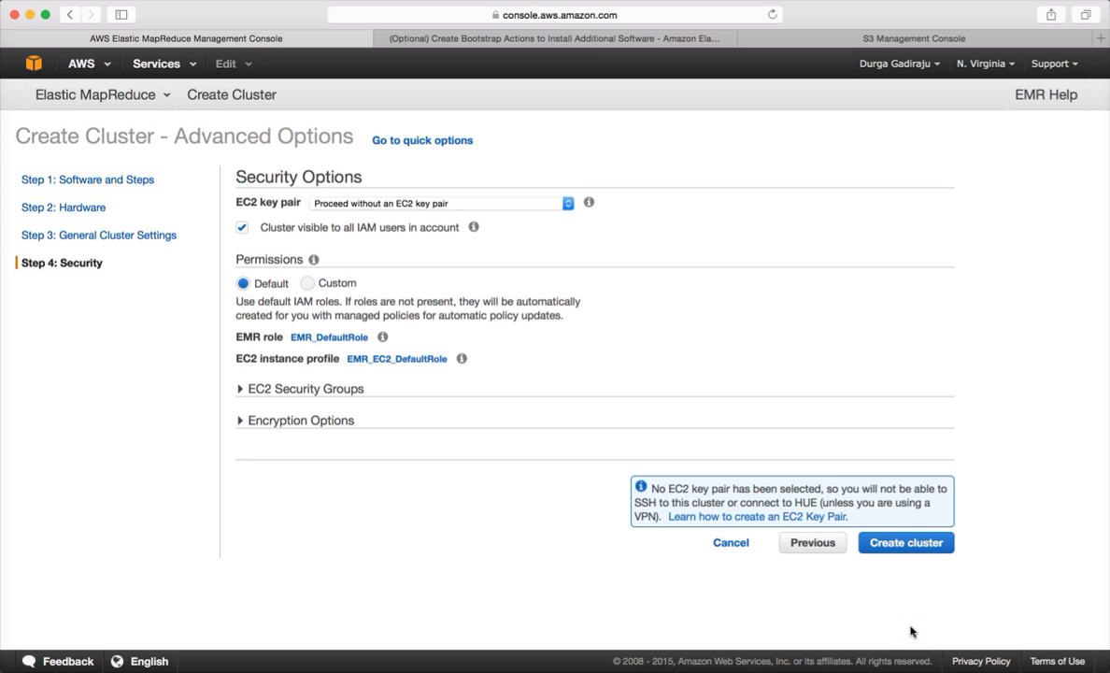
click(441, 204)
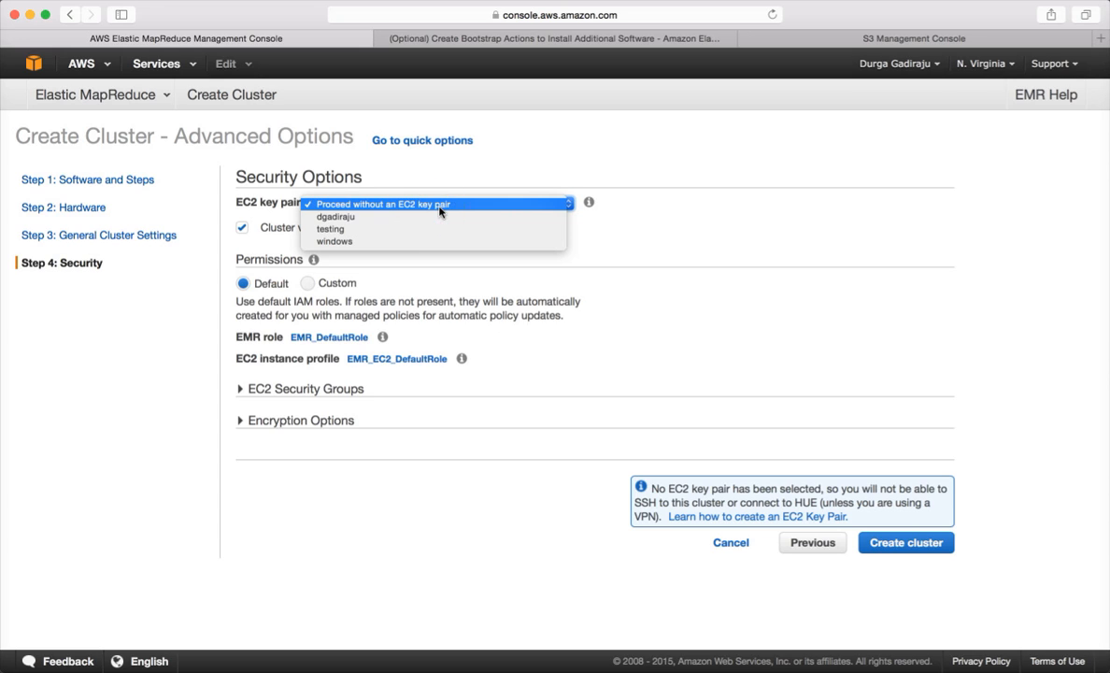
click(433, 217)
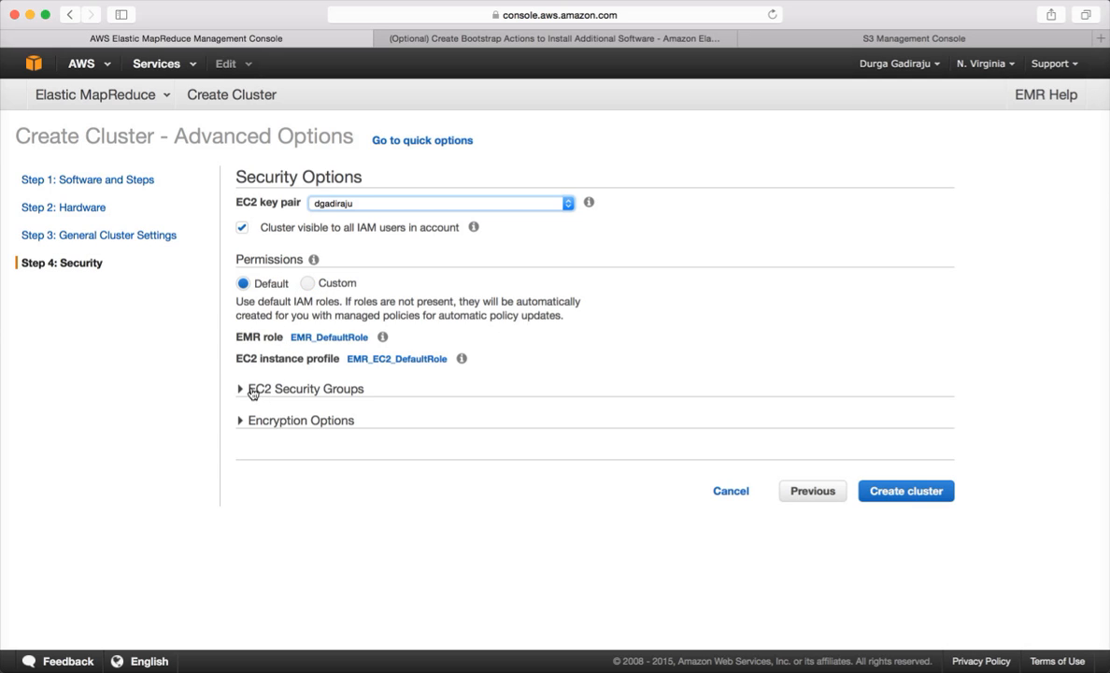
click(250, 390)
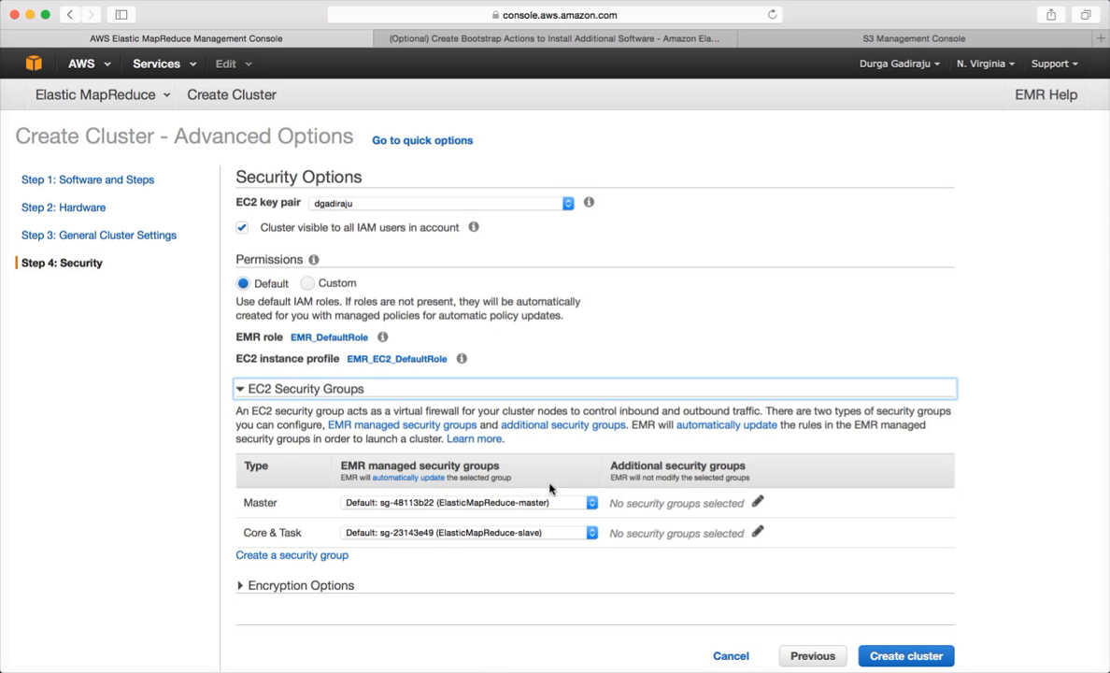
- Keep the default master security group with no extra groups, and expand Encryption Options leaving S3 encryption at None
scroll(738, 528, down, 1)
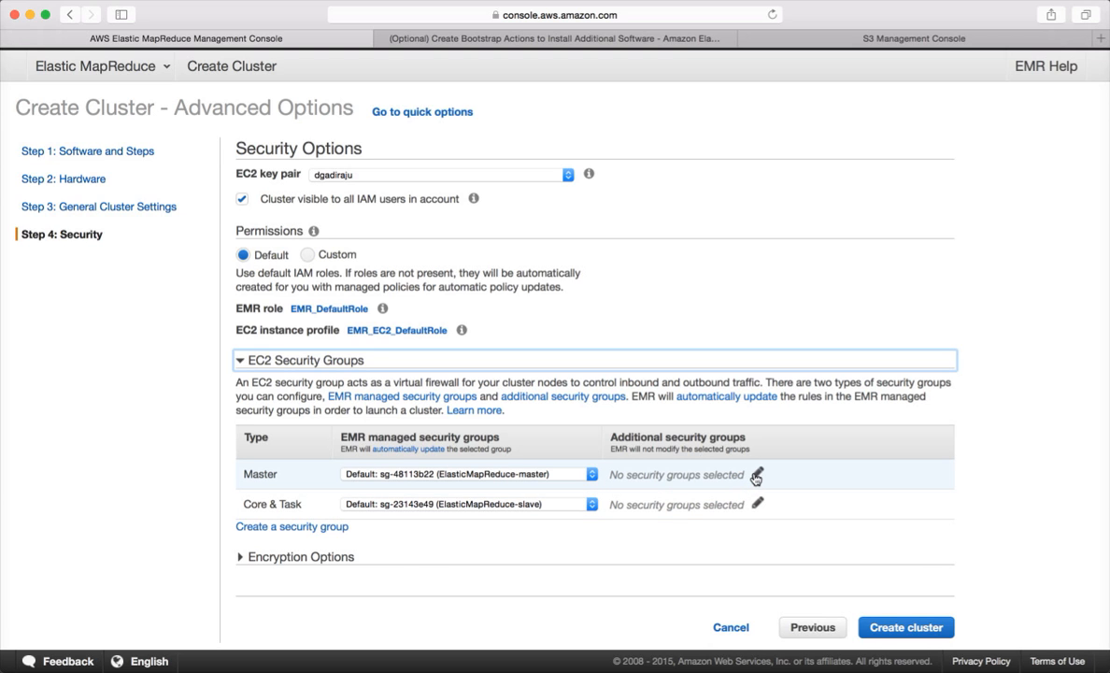
click(757, 477)
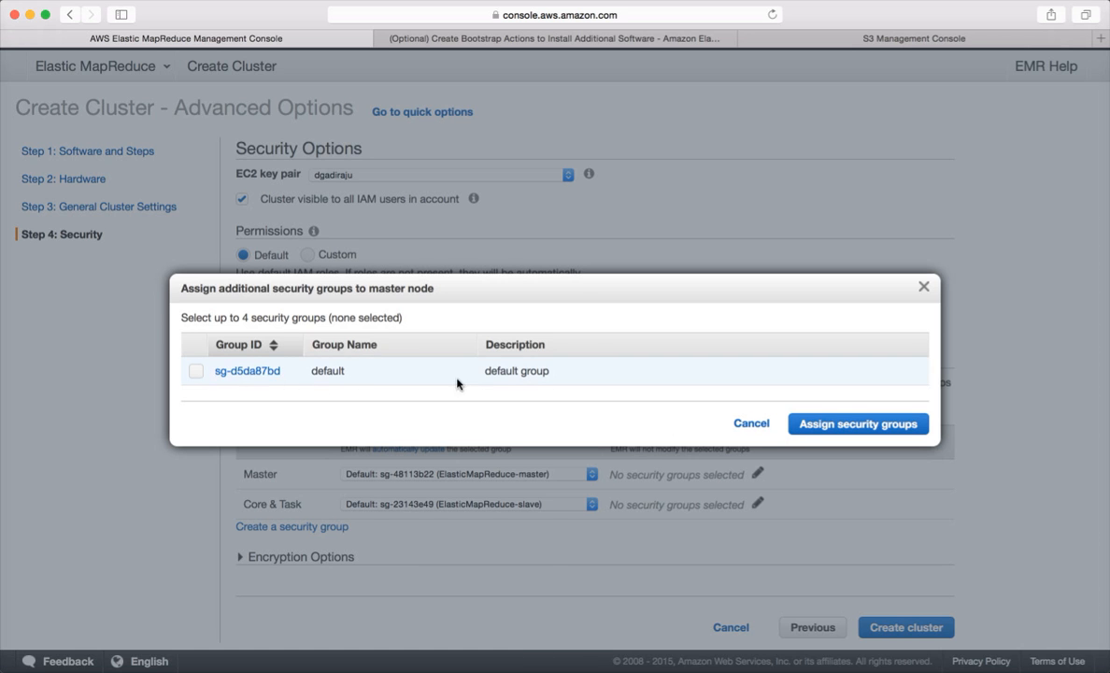
click(755, 425)
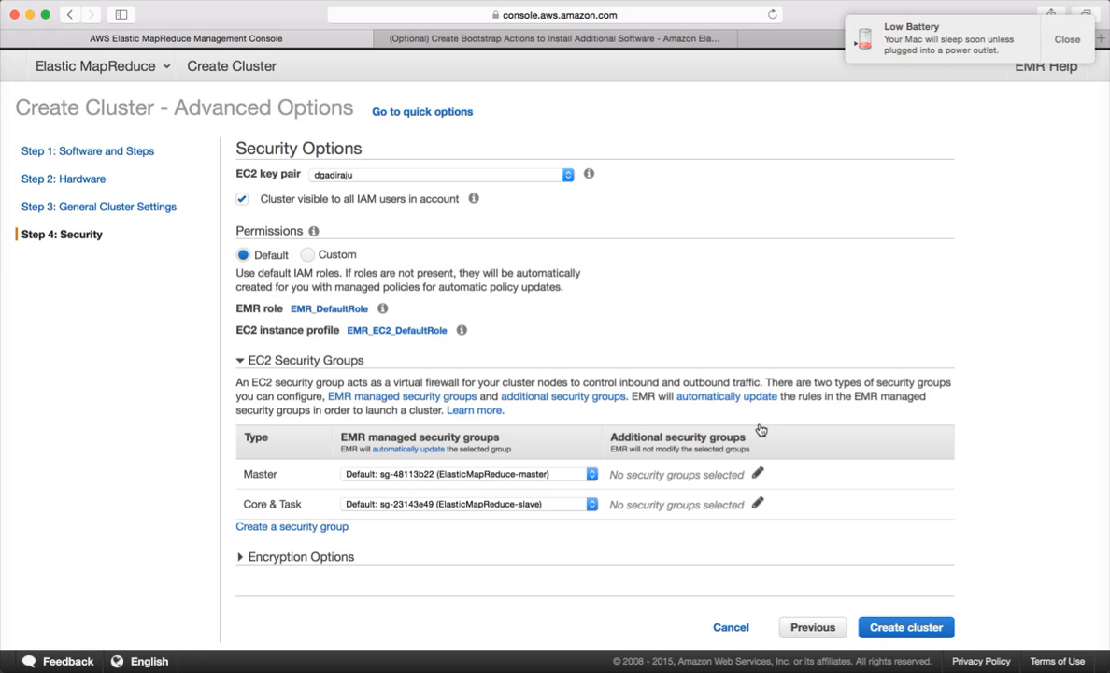
click(591, 475)
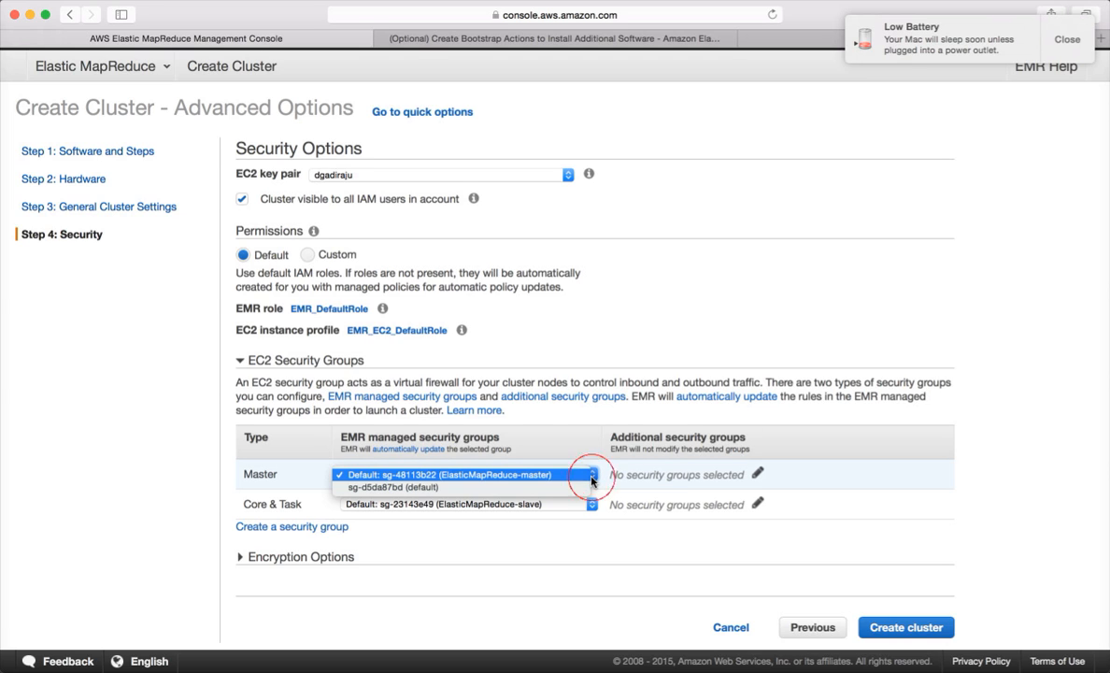
click(592, 476)
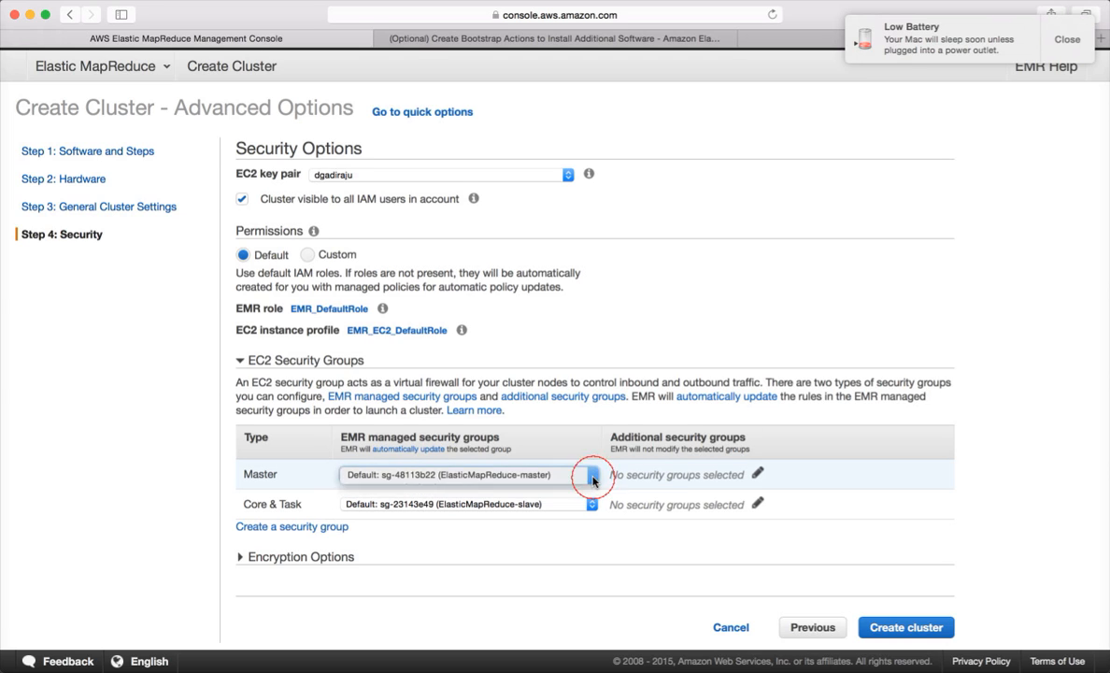
click(1066, 37)
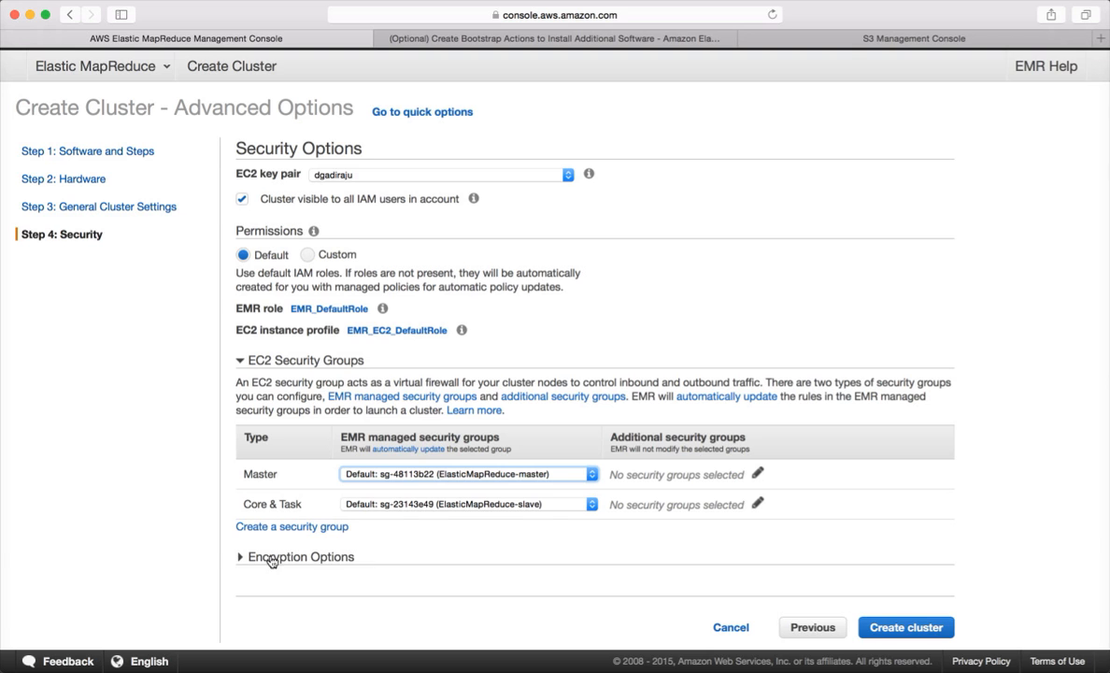
click(243, 557)
scroll(404, 546, down, 2)
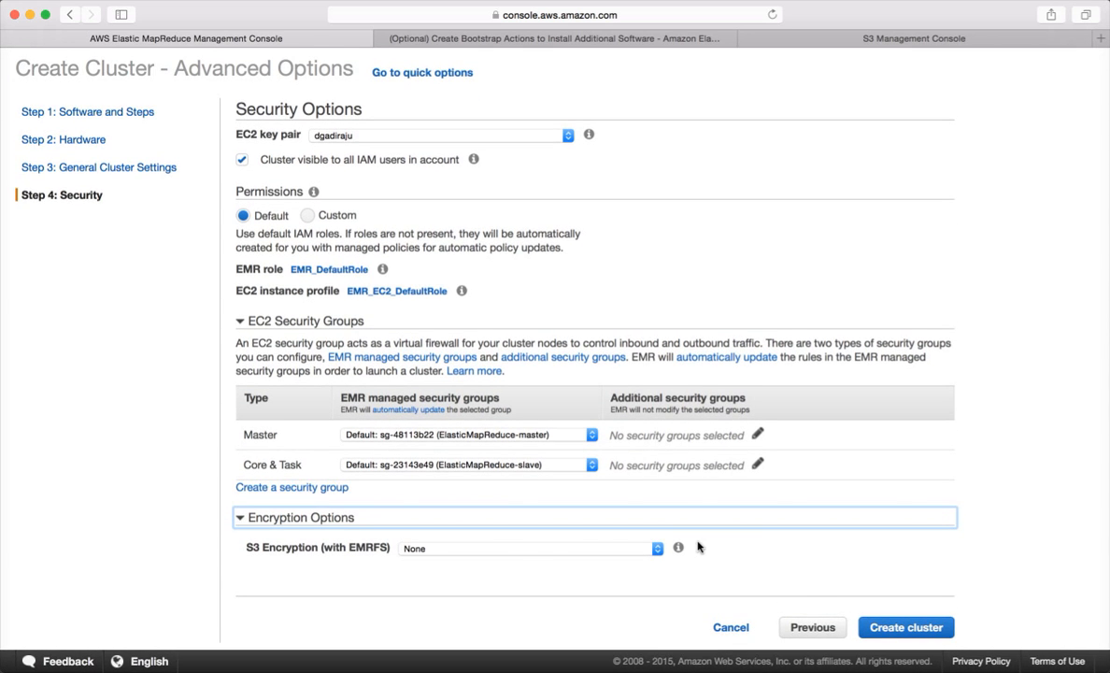
- Create 'My cluster', review the Hive program step's logs and jobs, and select the master public DNS
click(902, 632)
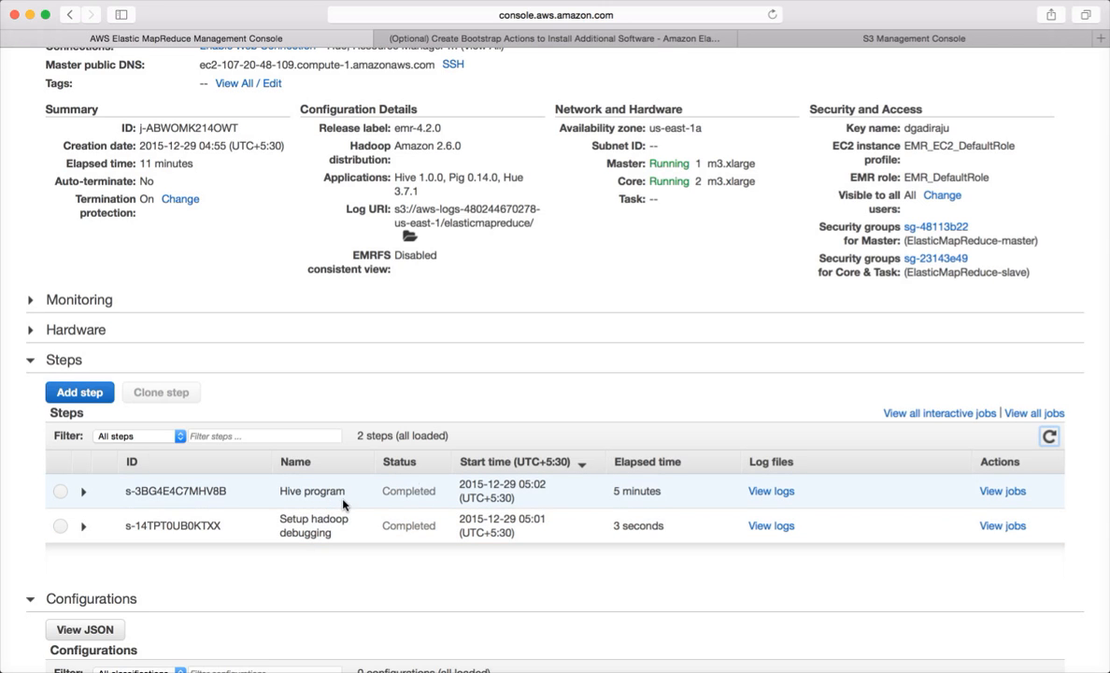
click(772, 493)
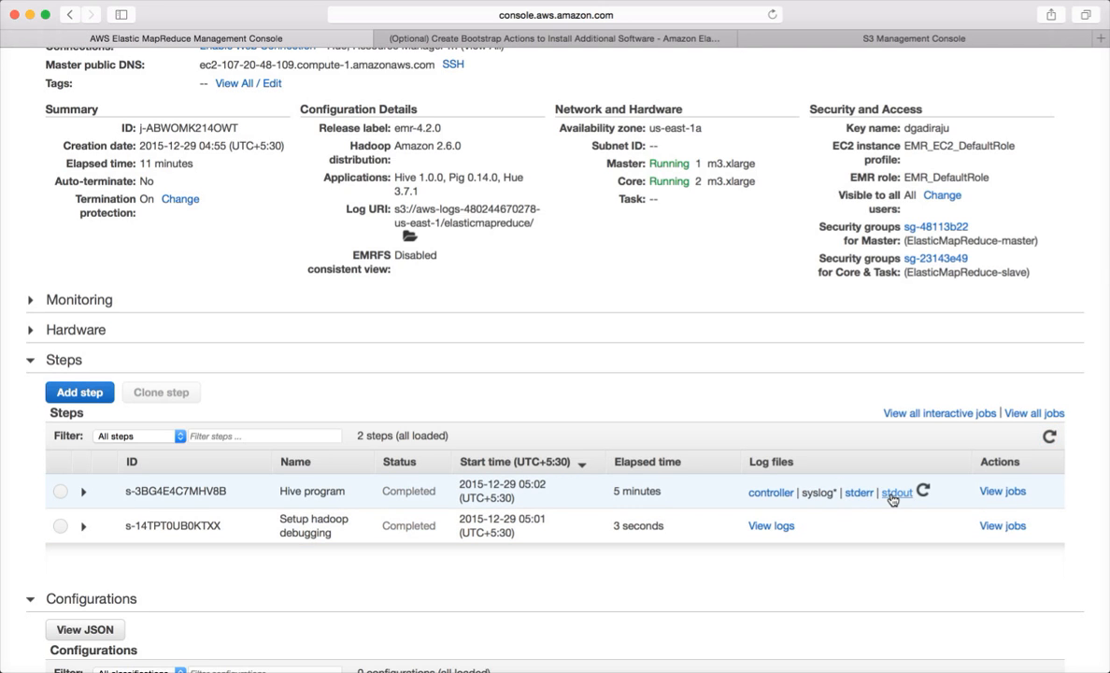
click(996, 495)
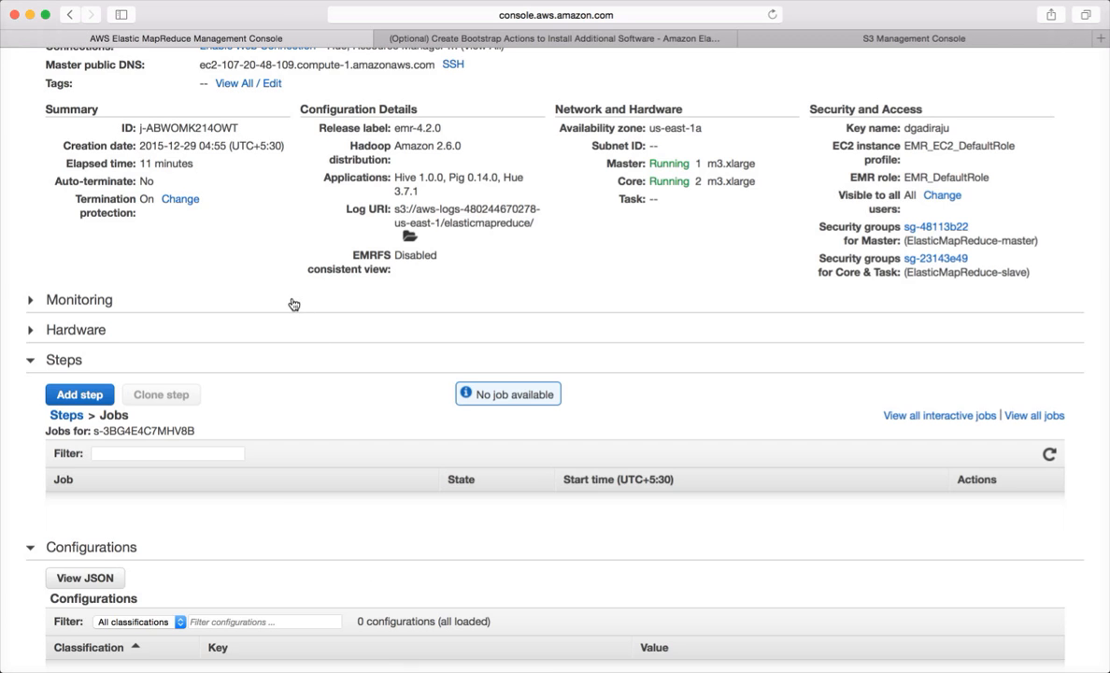
scroll(293, 304, up, 3)
drag(438, 172, 200, 172)
key(super+c)
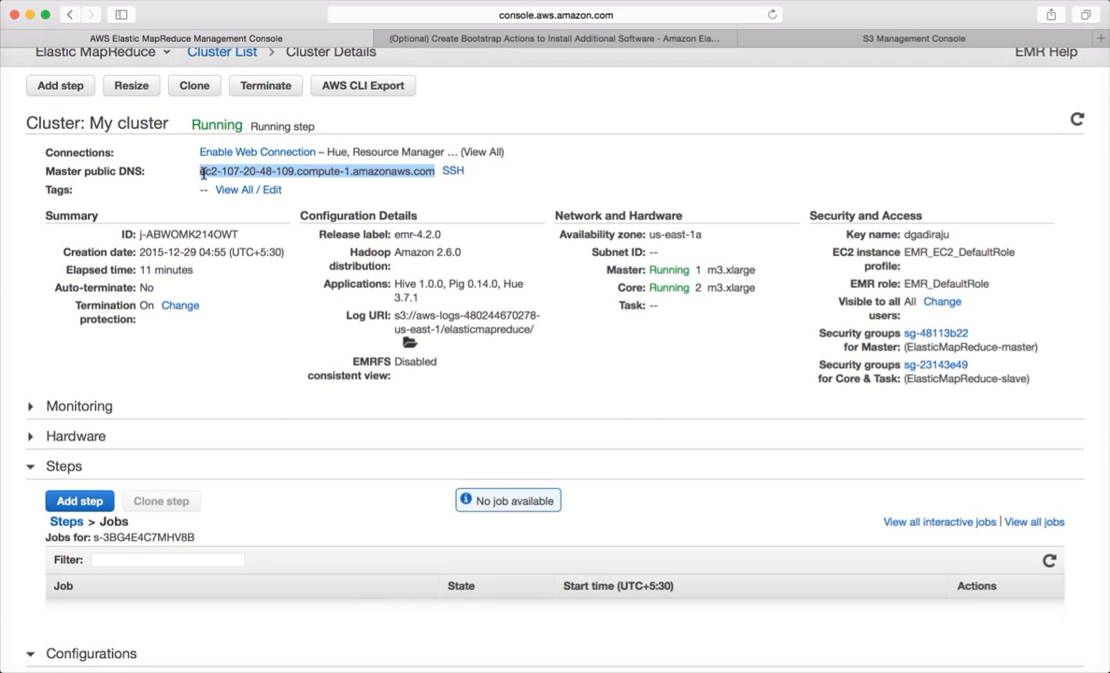
- Switch to Terminal and clear the screen
key(super+Tab)
key(super+Tab)
key(super+Tab)
key(super+Tab)
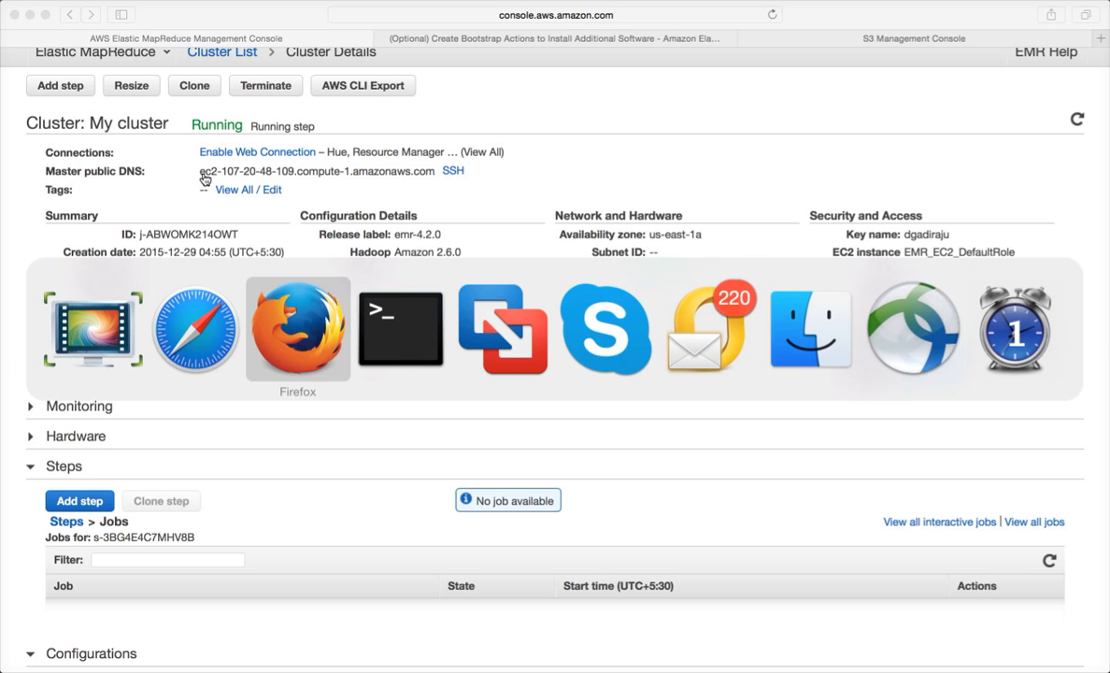
key(super+Tab)
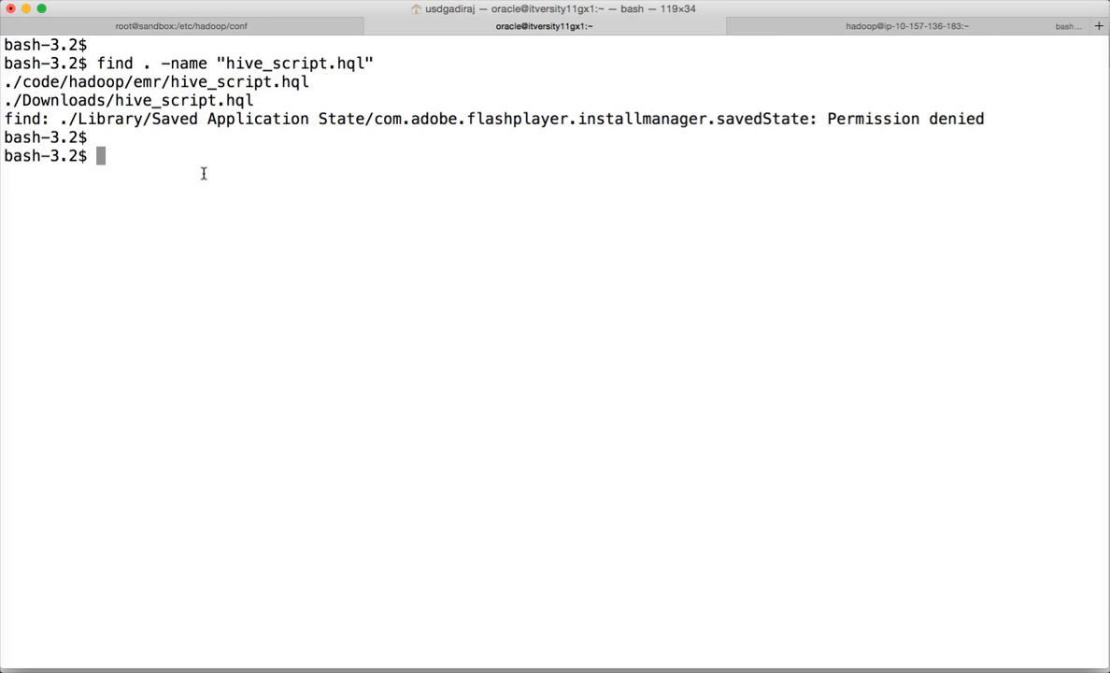
text(clear)
key(Return)
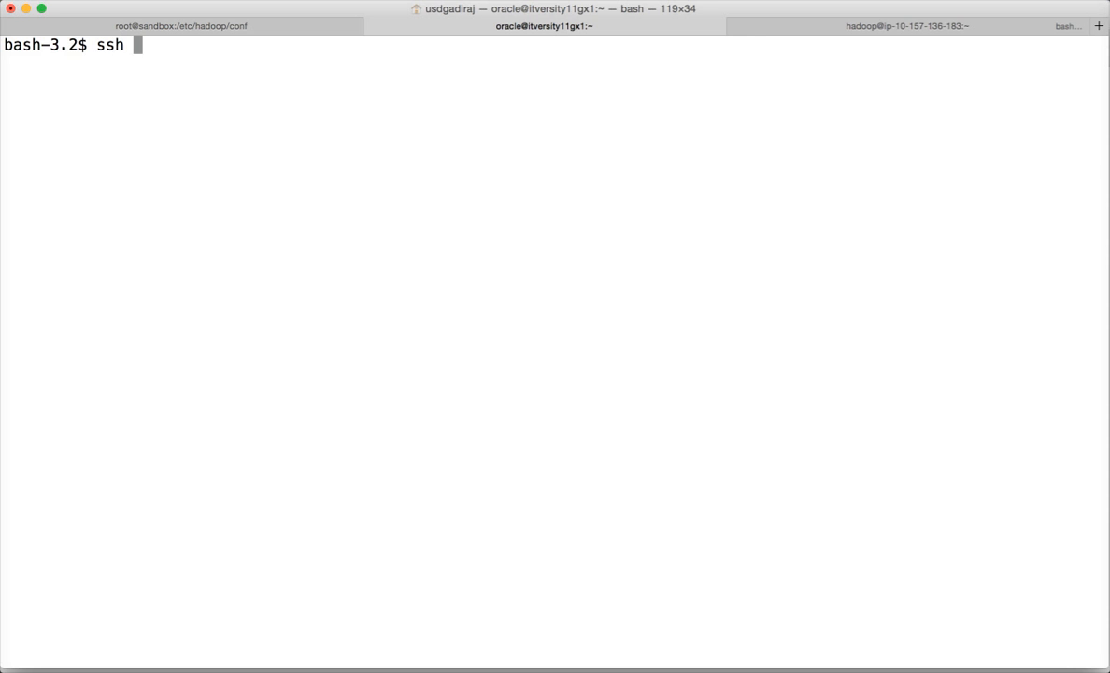
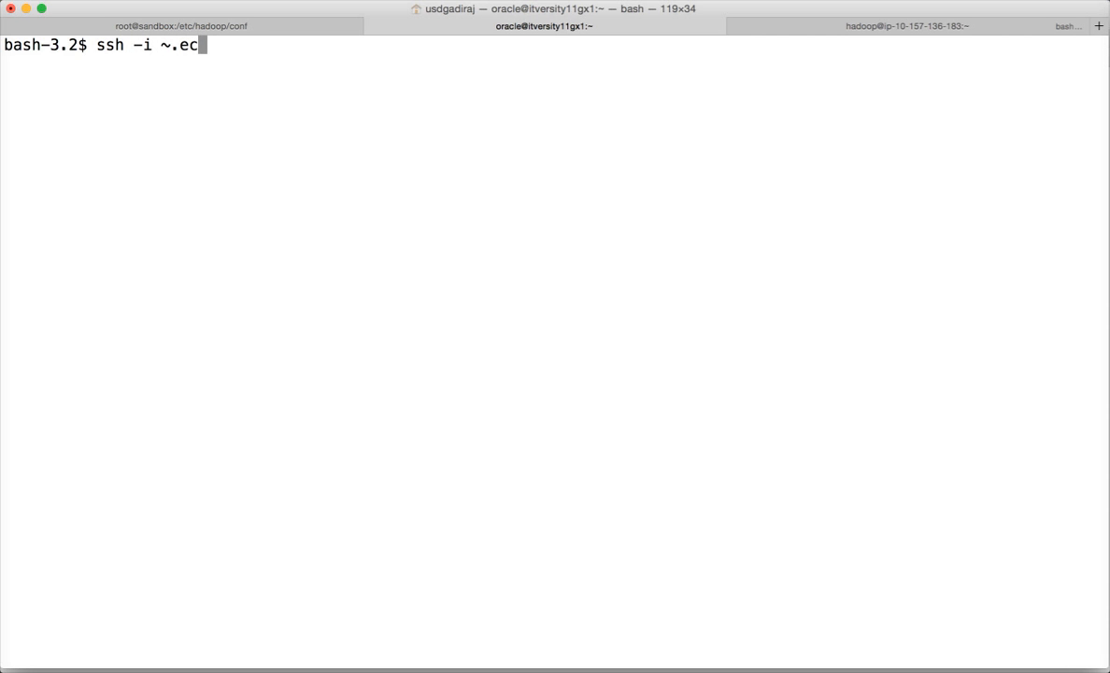
- SSH with the private key file as hadoop into ec2-107-20-48-109.compute-1.amazonaws.com, accepting the host key
key(BackSpace)
key(BackSpace)
key(BackSpace)
key(BackSpace)
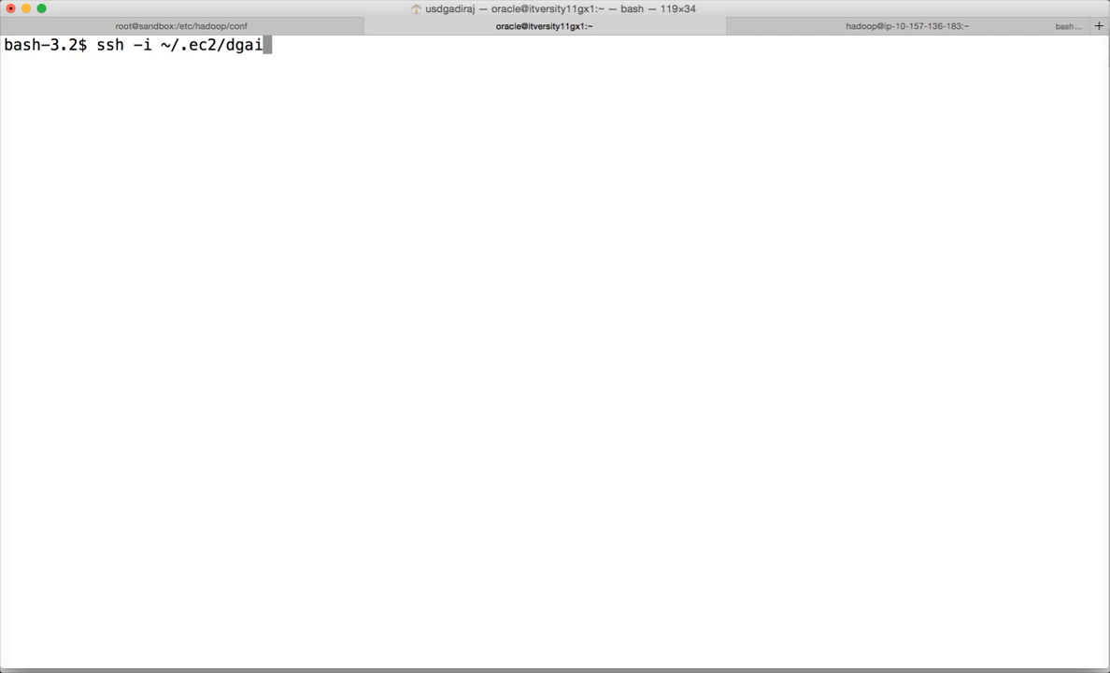
key(BackSpace)
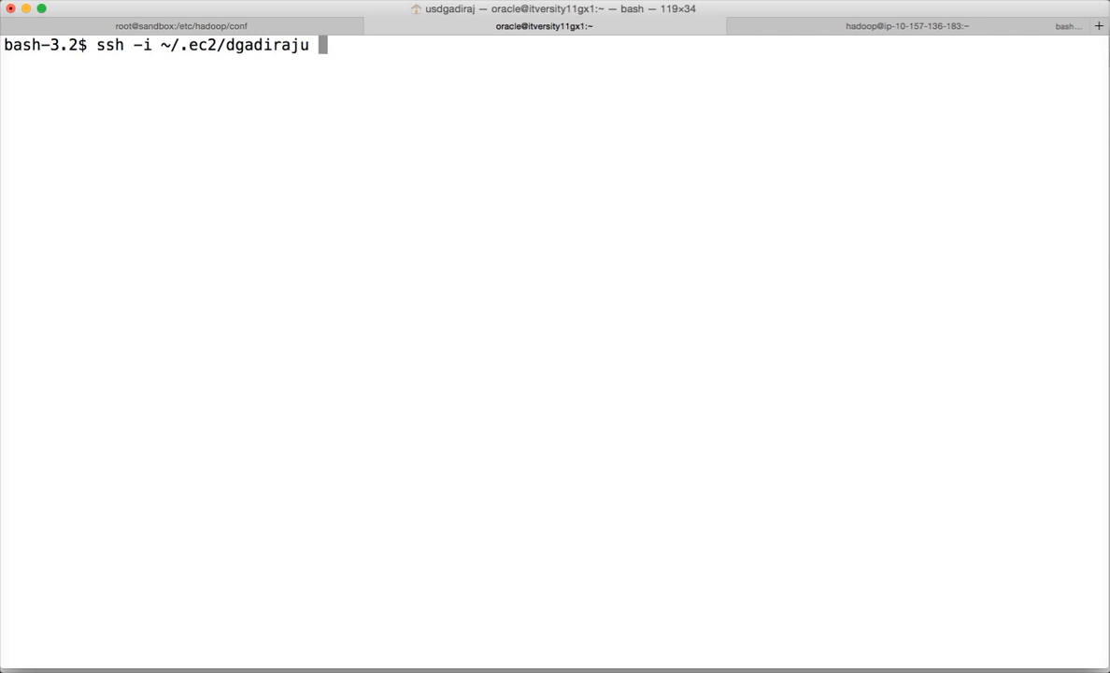
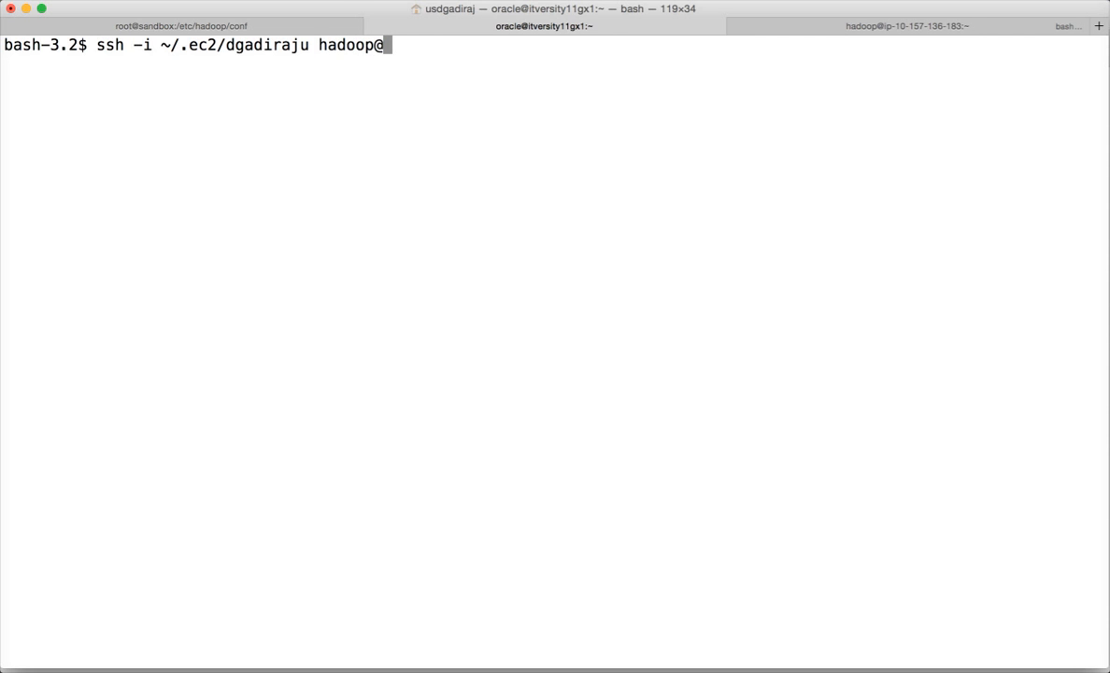
key(super+v)
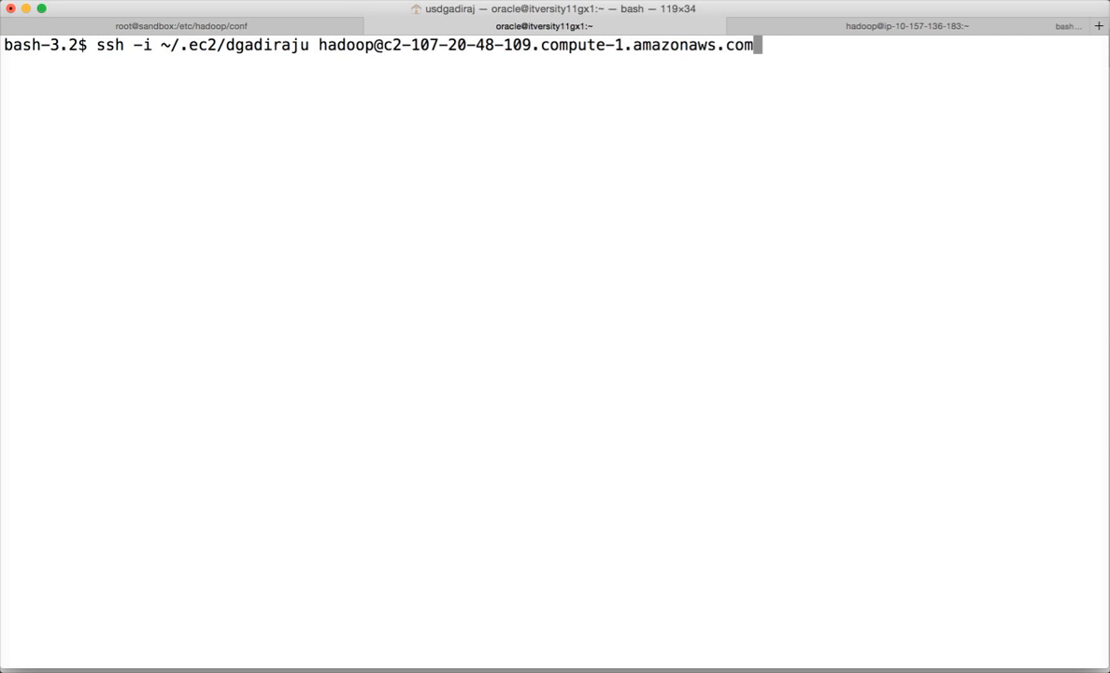
key(Left)
key(Left)
key(Left)
key(Left)
key(Left)
key(Left)
key(Left)
key(Left)
key(Left)
key(Left)
key(Left)
key(Left)
key(Left)
key(Left)
key(Left)
key(Left)
key(Left)
key(Left)
key(Left)
key(Left)
key(Left)
key(Left)
key(Left)
key(Left)
key(Left)
key(Left)
key(Left)
key(Left)
key(Left)
key(Left)
key(Left)
key(Left)
key(Left)
key(Return)
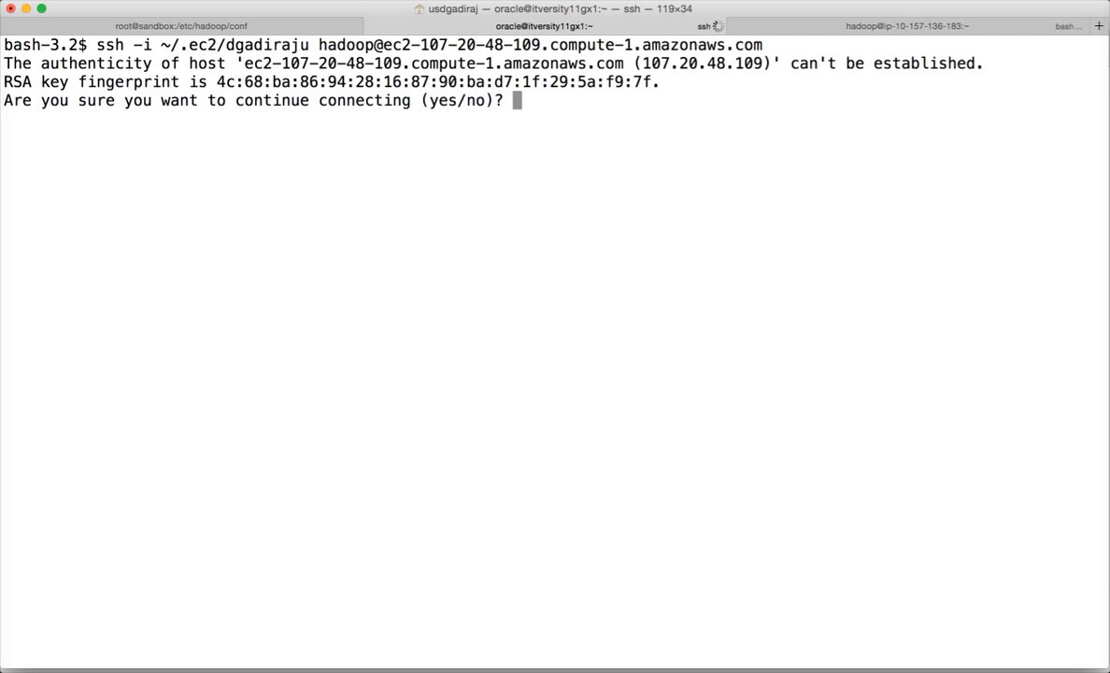
key(Return)
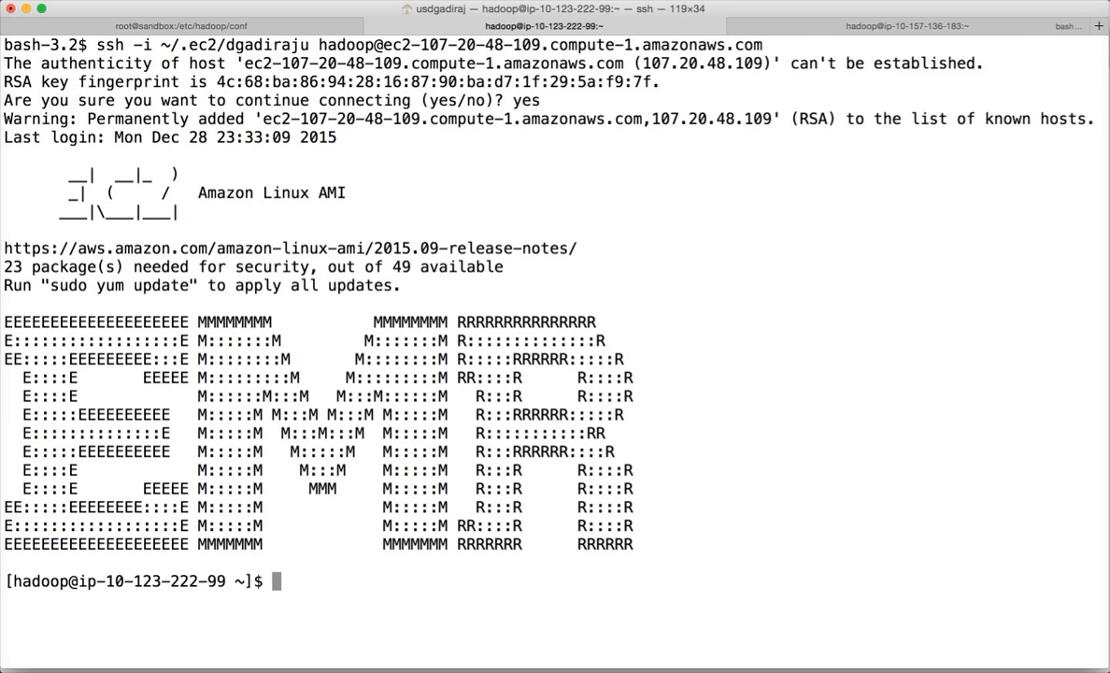
- Start Hive and list the tables with 'show tables;'
text(hive)
key(Return)
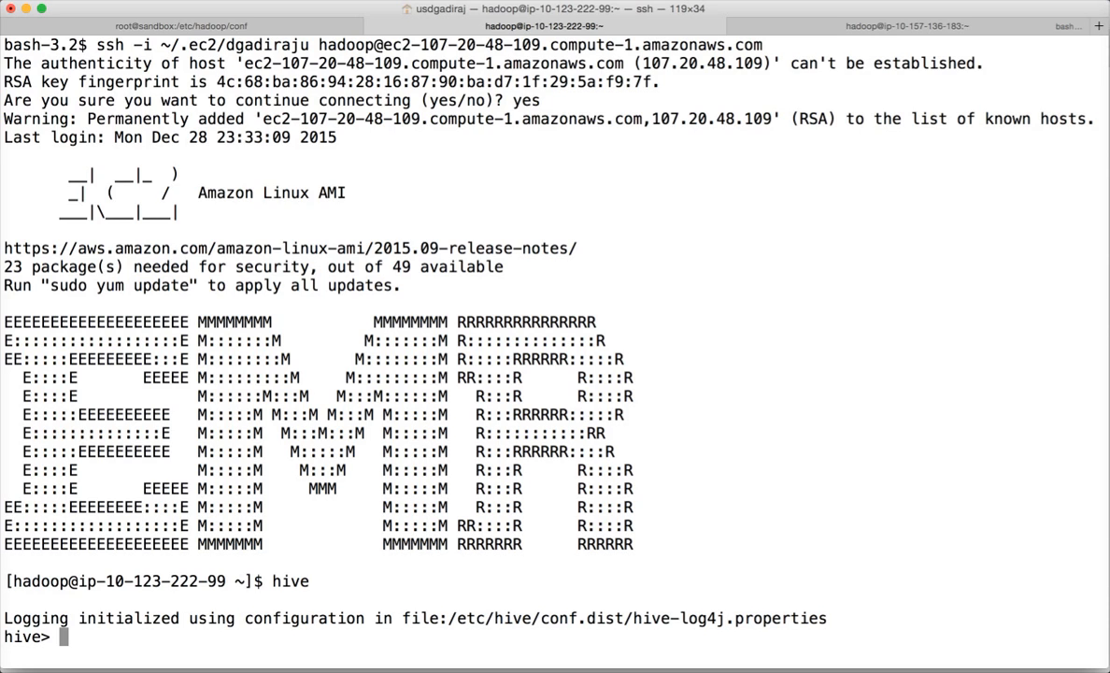
text(show tables;)
key(Return)
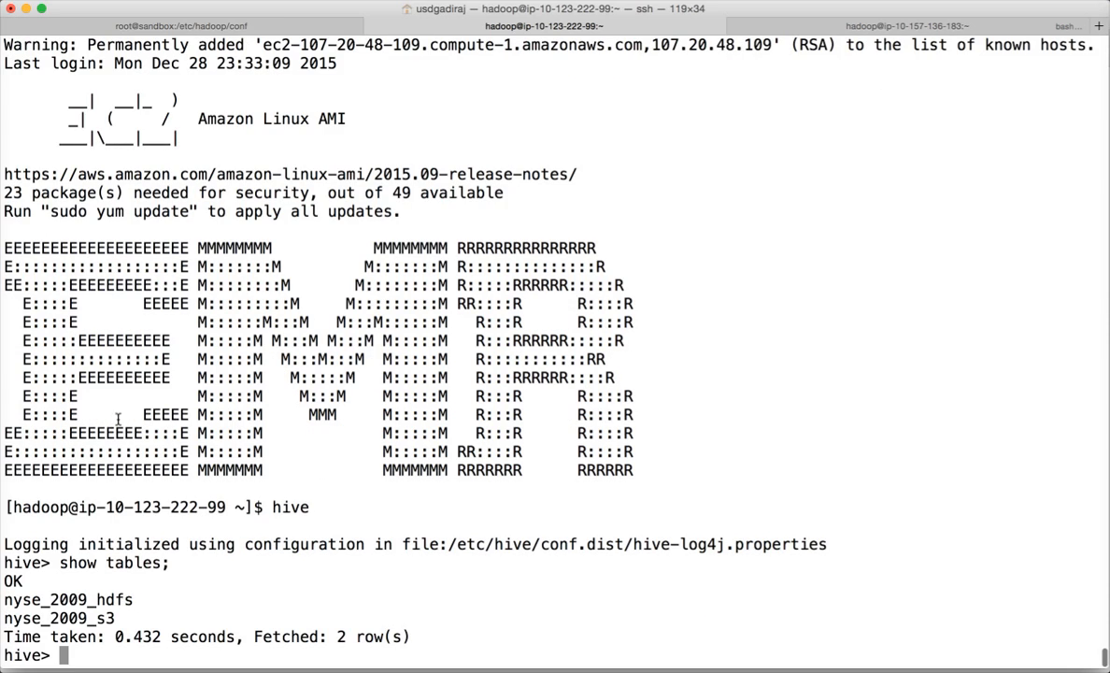
- Preview nyse_2009_hdfs with 'select * from nyse_2009_hdfs limit 10;'
text(sele)
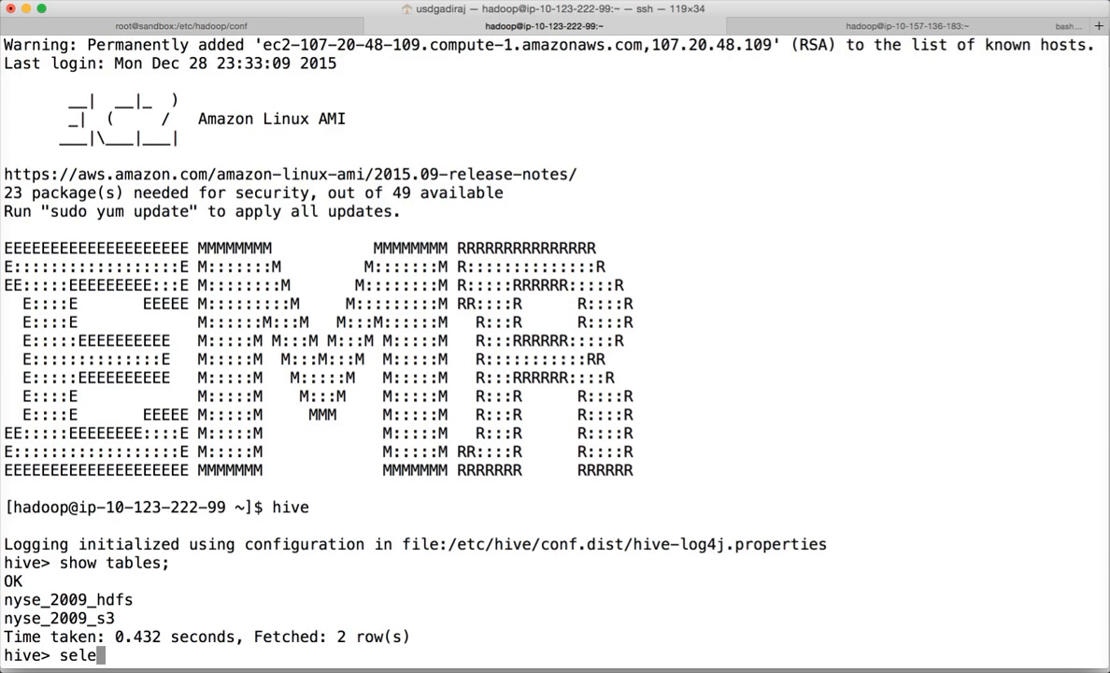
text(ct co)
key(BackSpace)
key(BackSpace)
text(* from nyse)
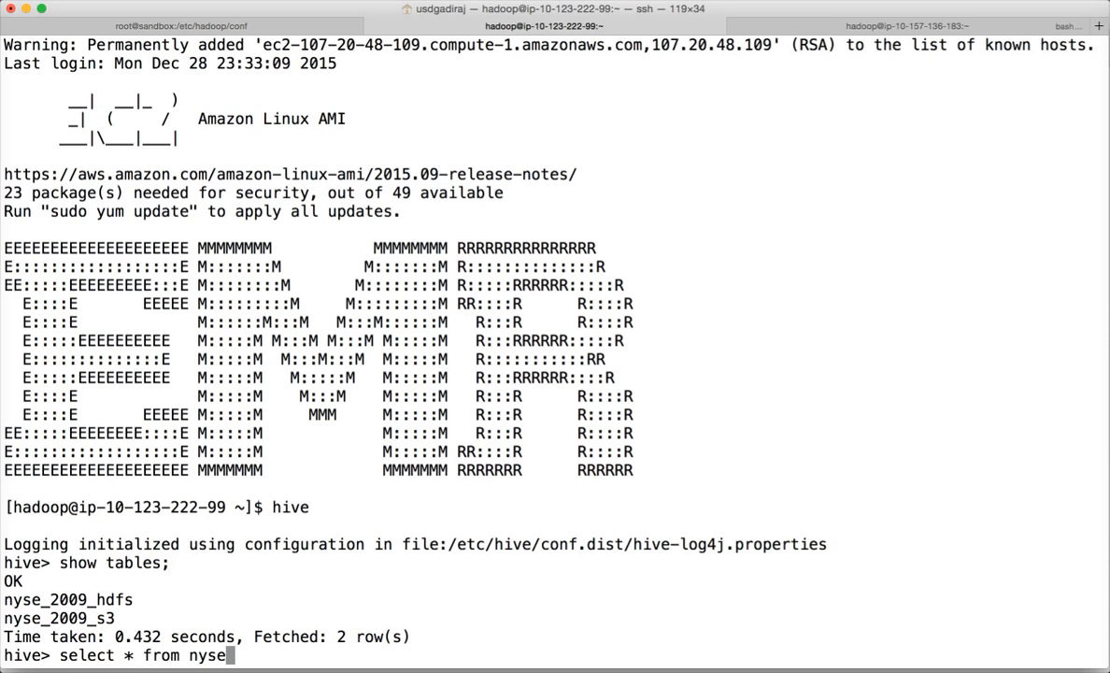
text(_2009)
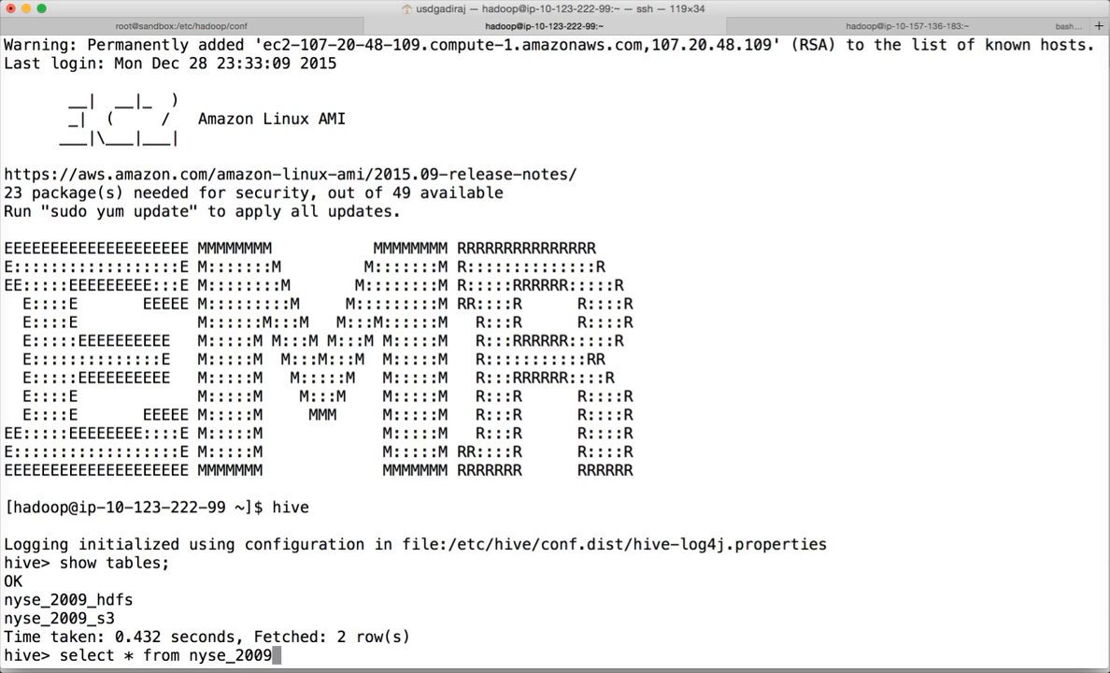
text(_hdfs limi)
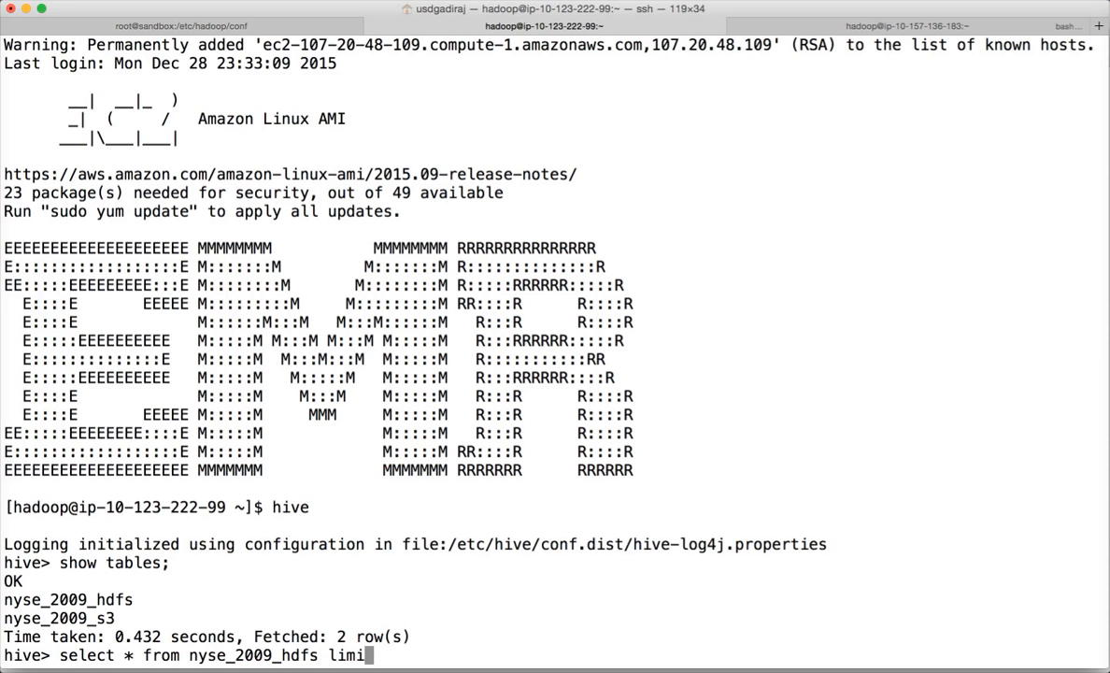
text(t 10;)
key(Return)
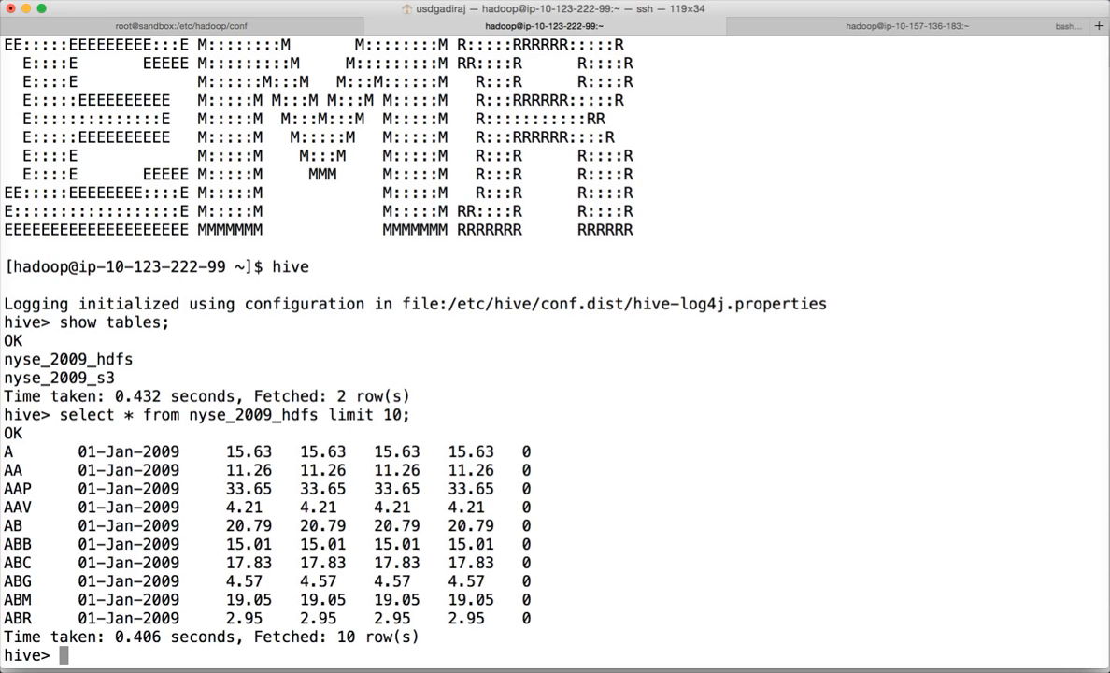
- Submit 'create external table nyse_2009_aggregated as', which fails with a parse error
text(create)
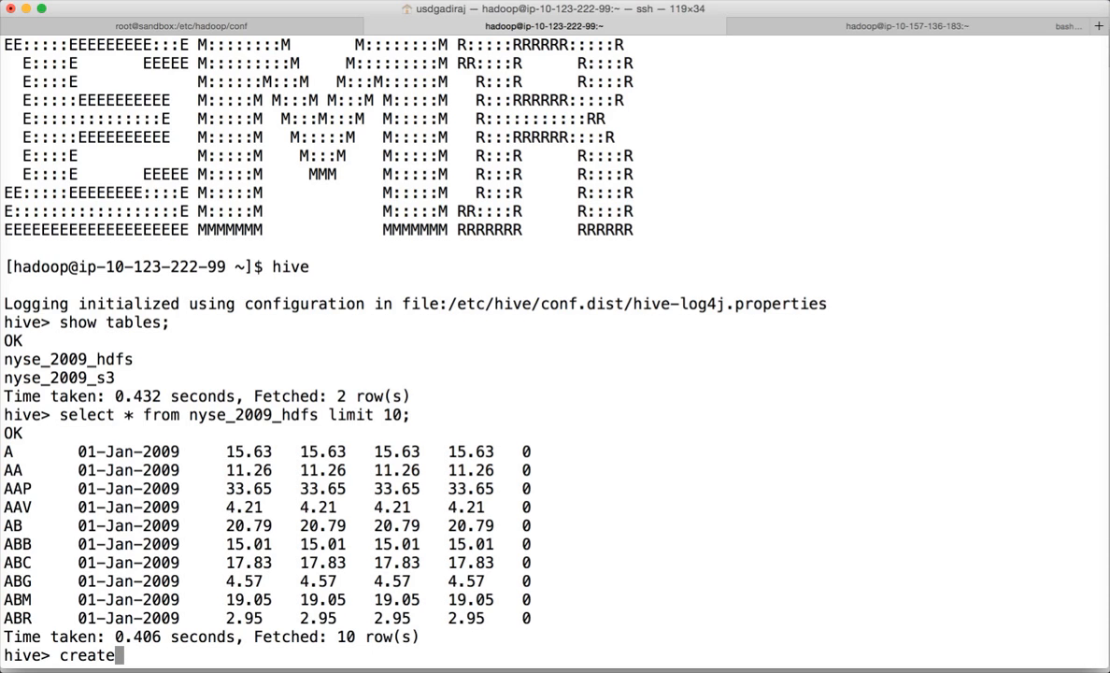
text( externa)
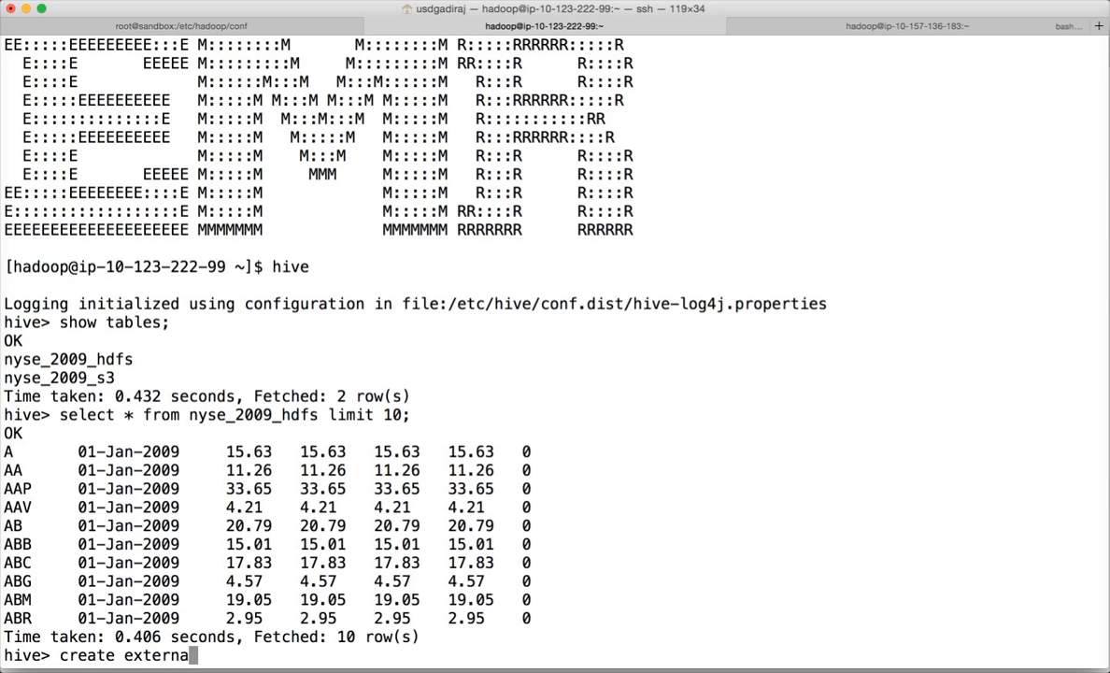
text(l table )
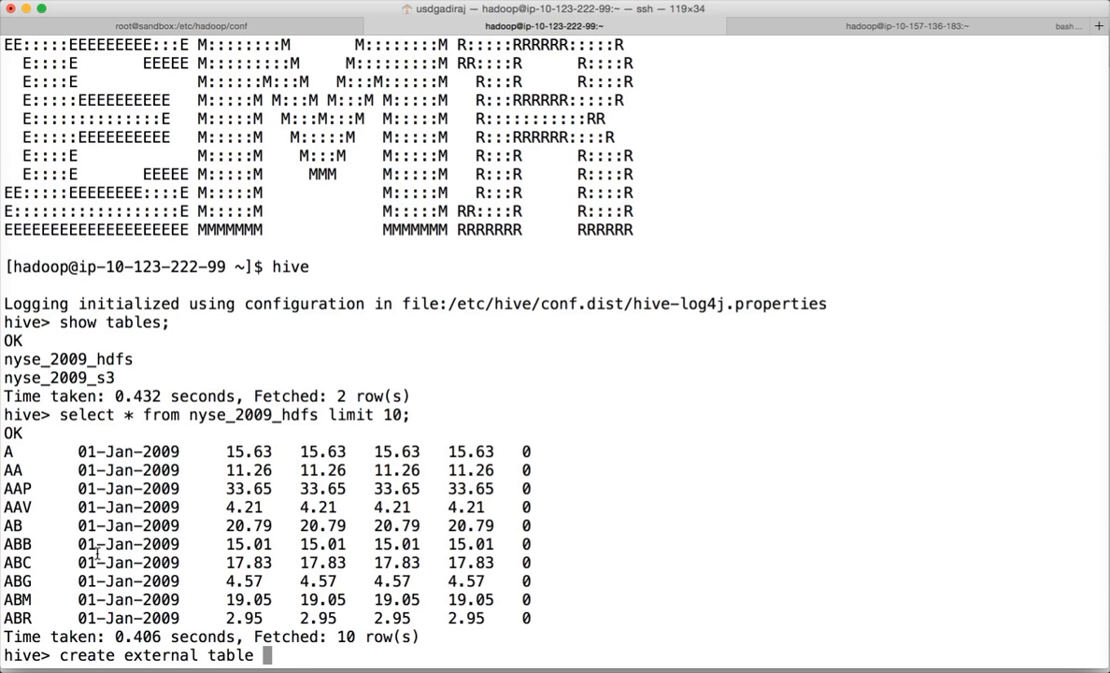
text(nyse)
text(_)
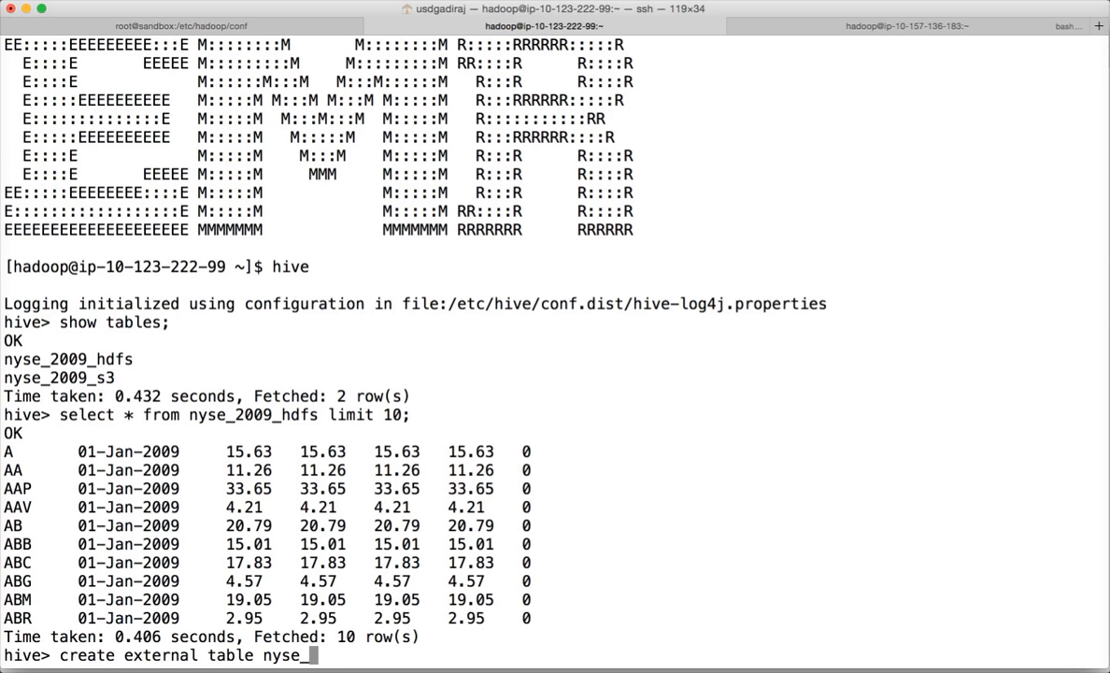
text(2009_agg)
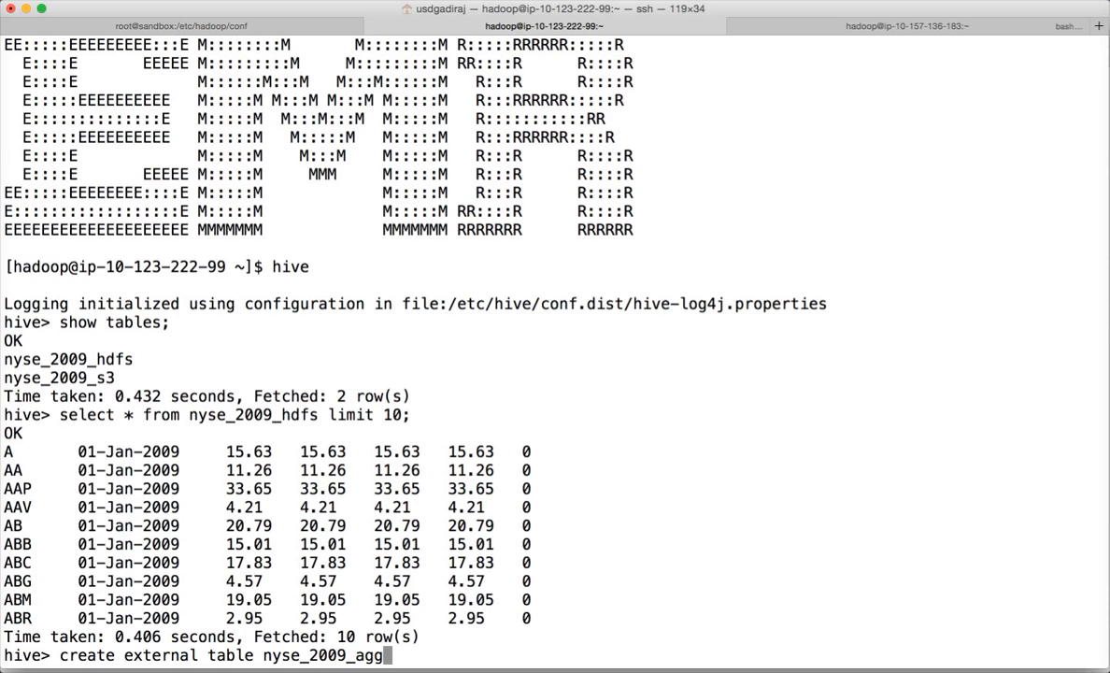
text(regated)
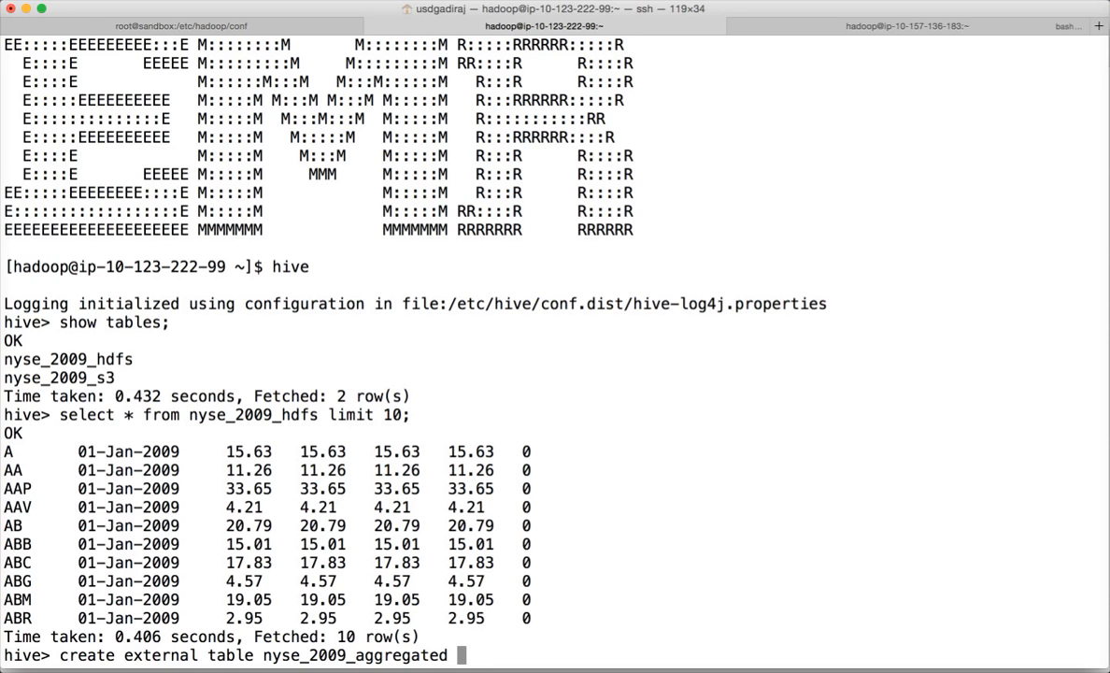
text( as)
key(Return)
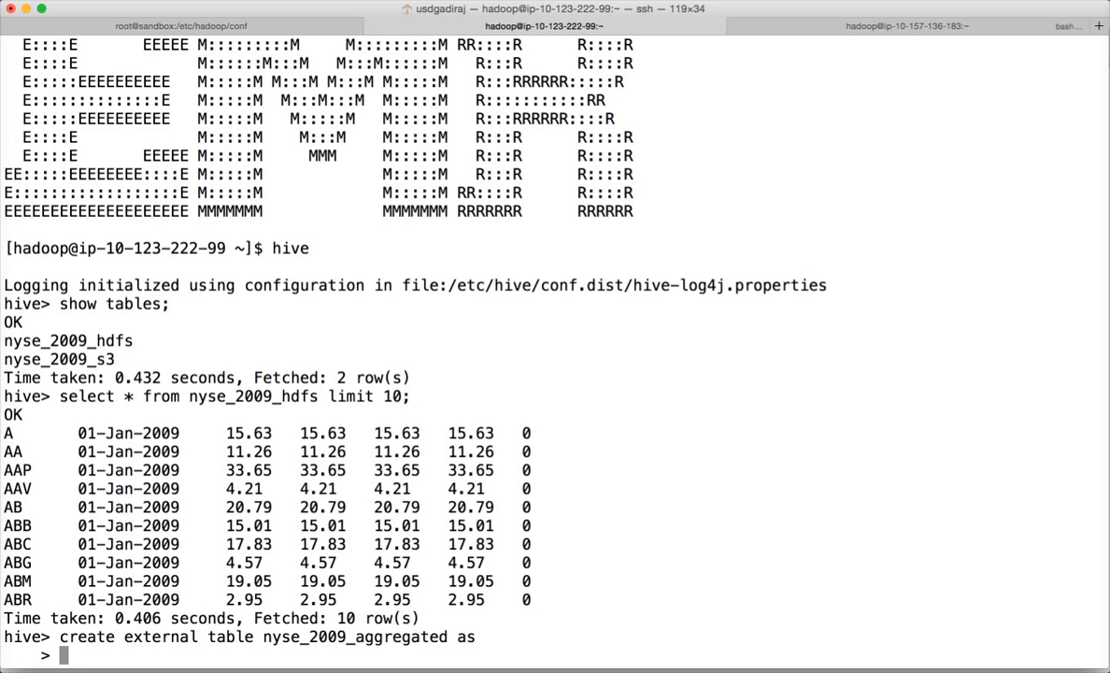
text(s)
key(Return)
key(Return)
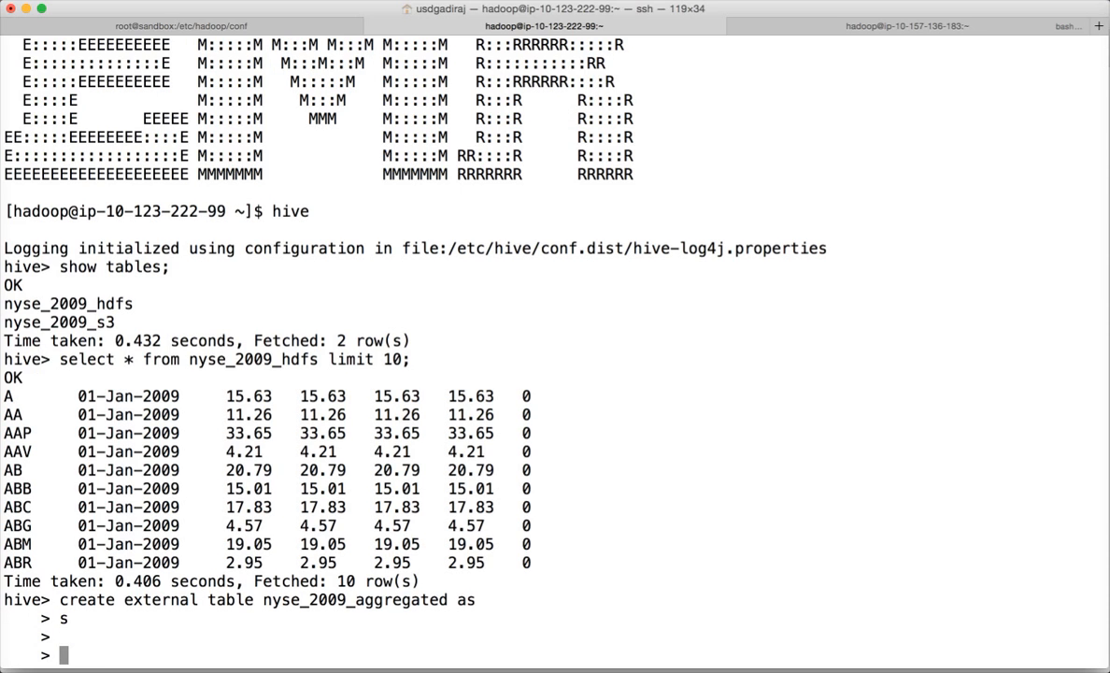
text(;)
key(Return)
- Re-enter the create external table line without 'as' and begin a LOCATION clause
text(;)
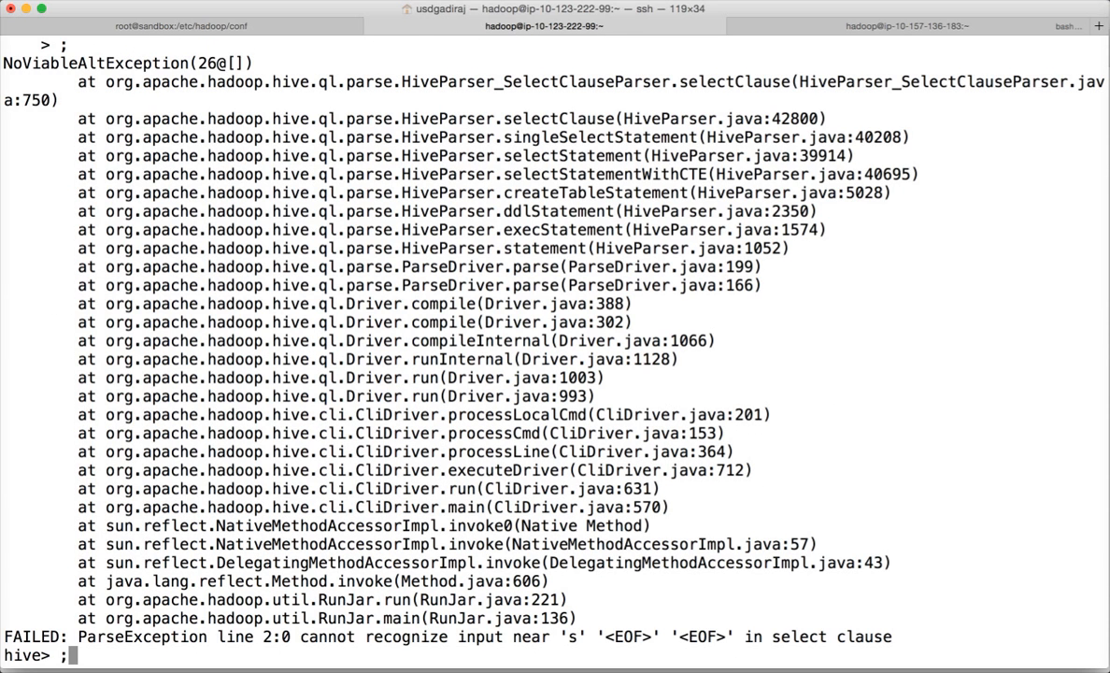
key(BackSpace)
text(create external table nyse_2009_aggregated as)
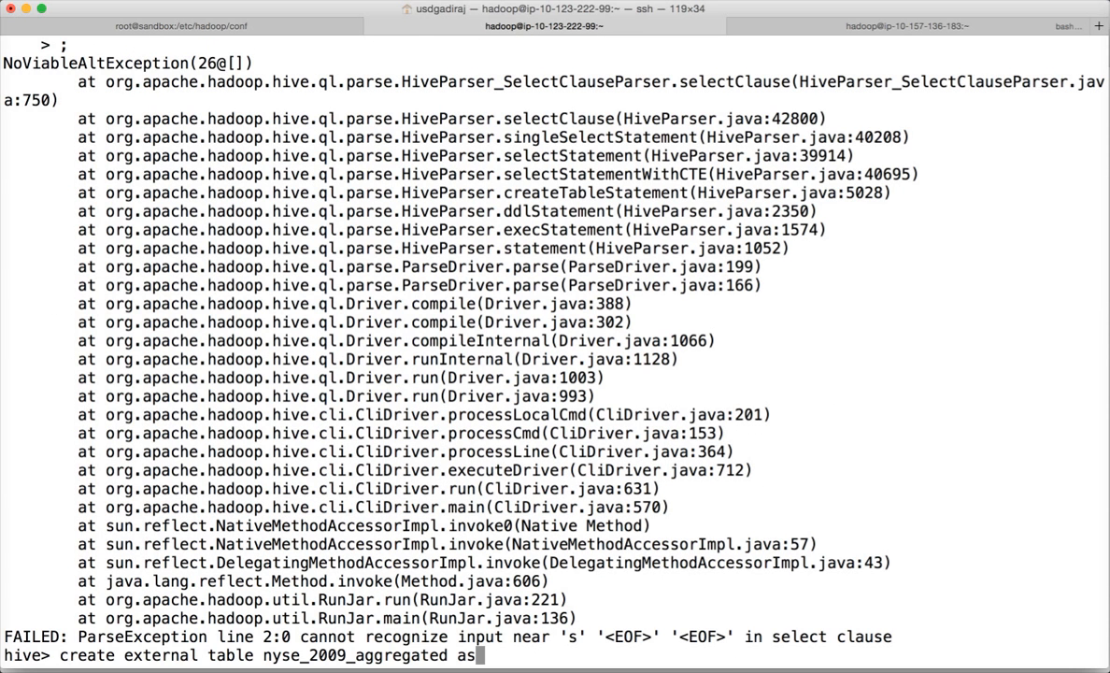
key(BackSpace)
key(BackSpace)
key(BackSpace)
key(Return)
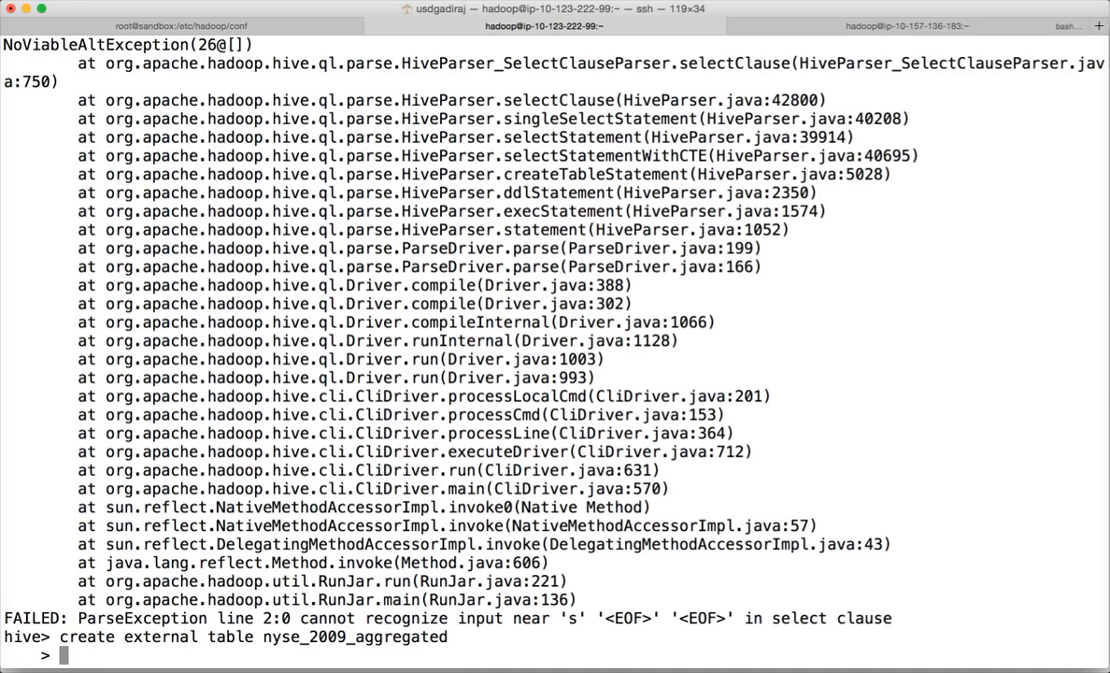
text(LOCATI)
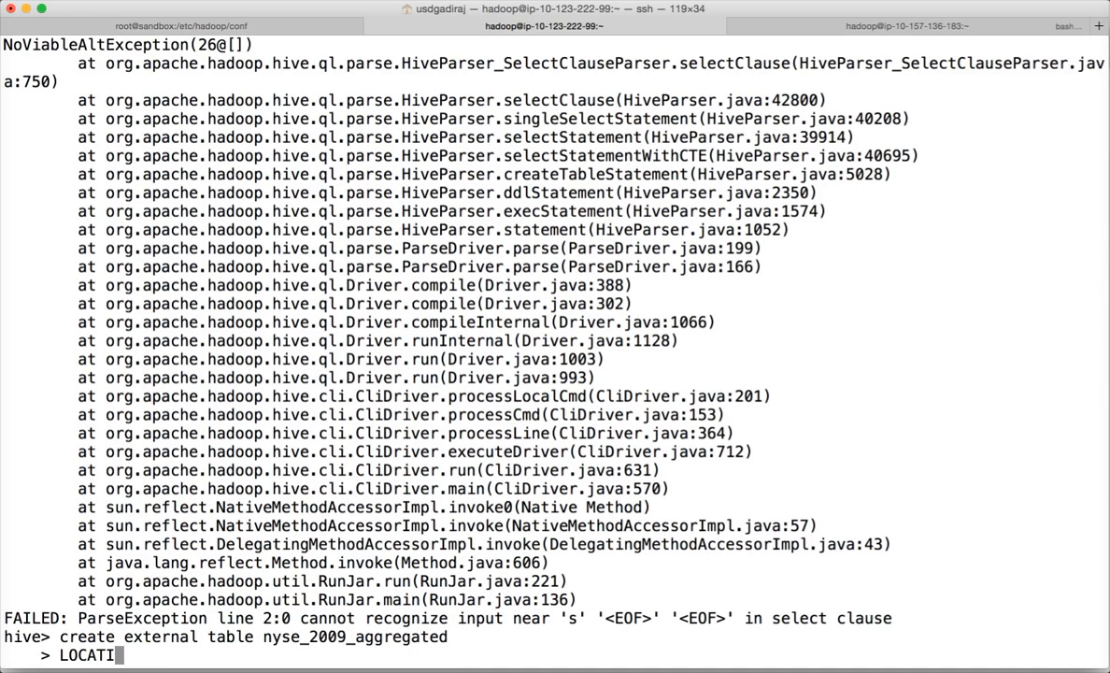
text(ON)
key(super+Tab)
key(super+Tab)
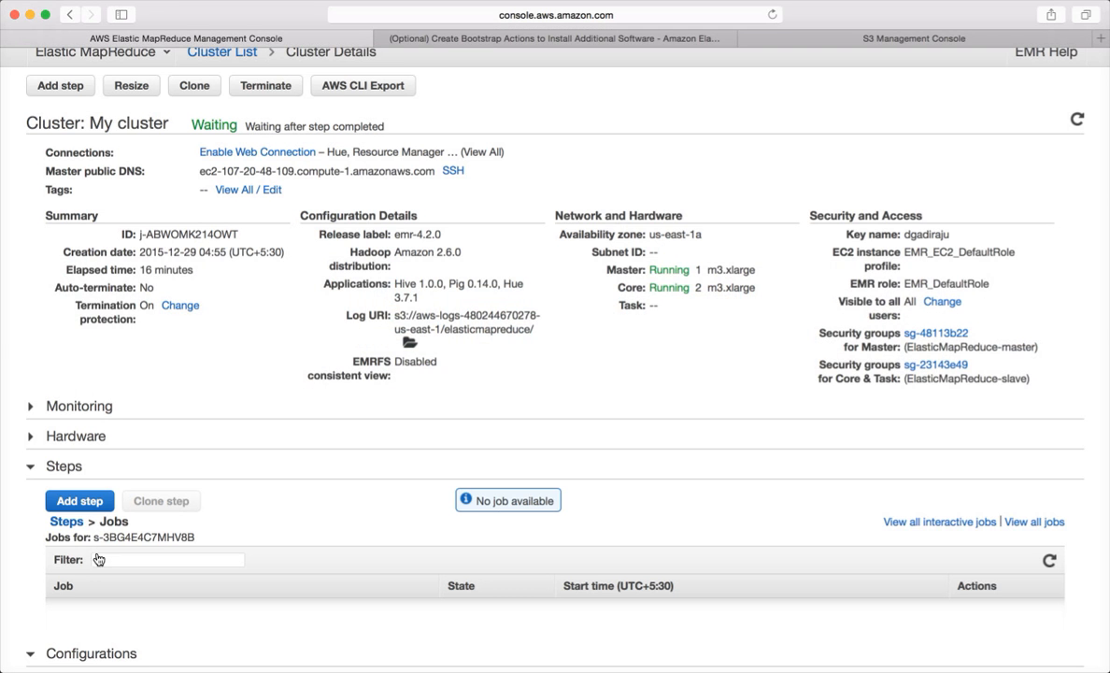
- Copy the path s3://nyseitversity/input from line 12 of hive_script.hql on GitHub
key(super+Tab)
key(super+Tab)
key(super+Tab)
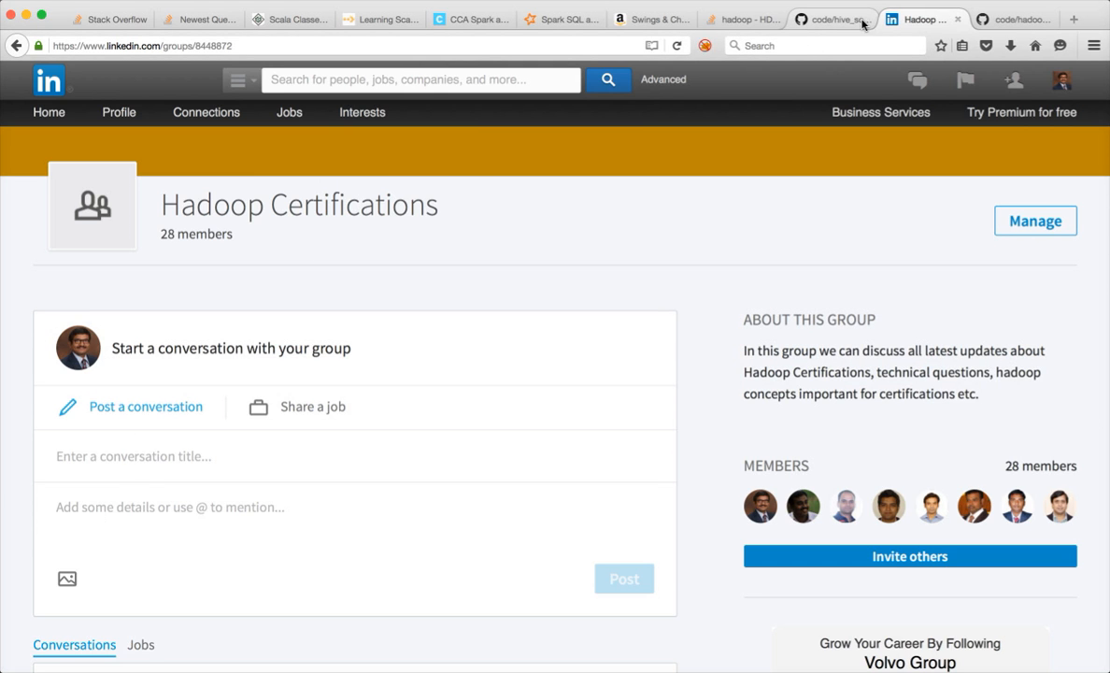
click(793, 19)
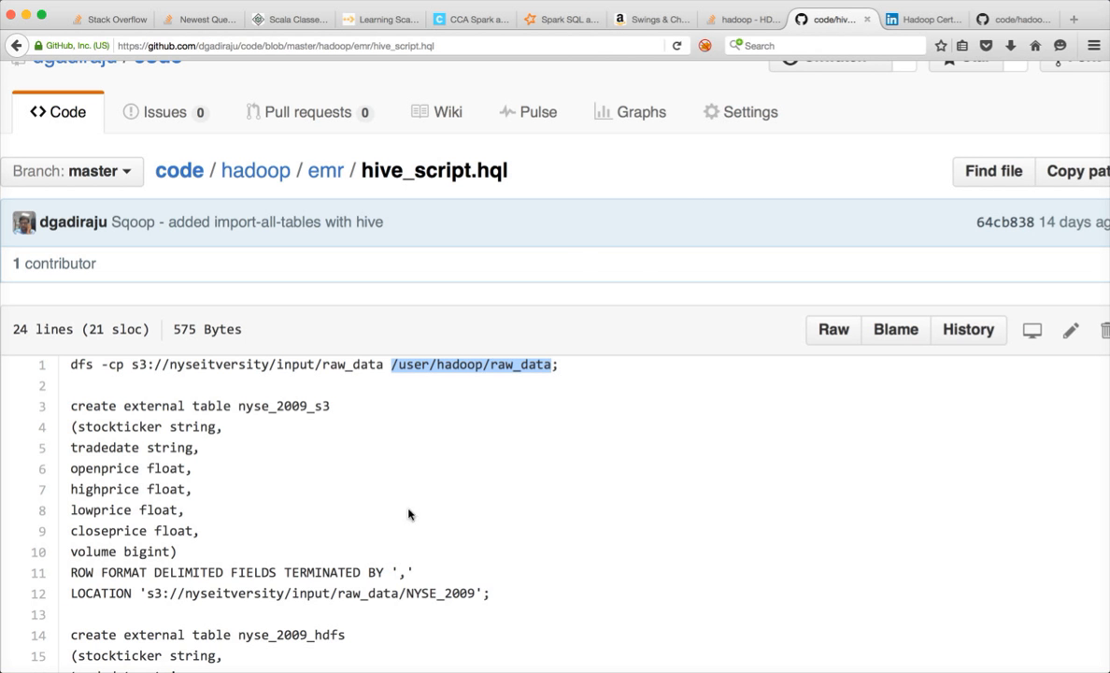
drag(145, 593, 331, 599)
key(super+c)
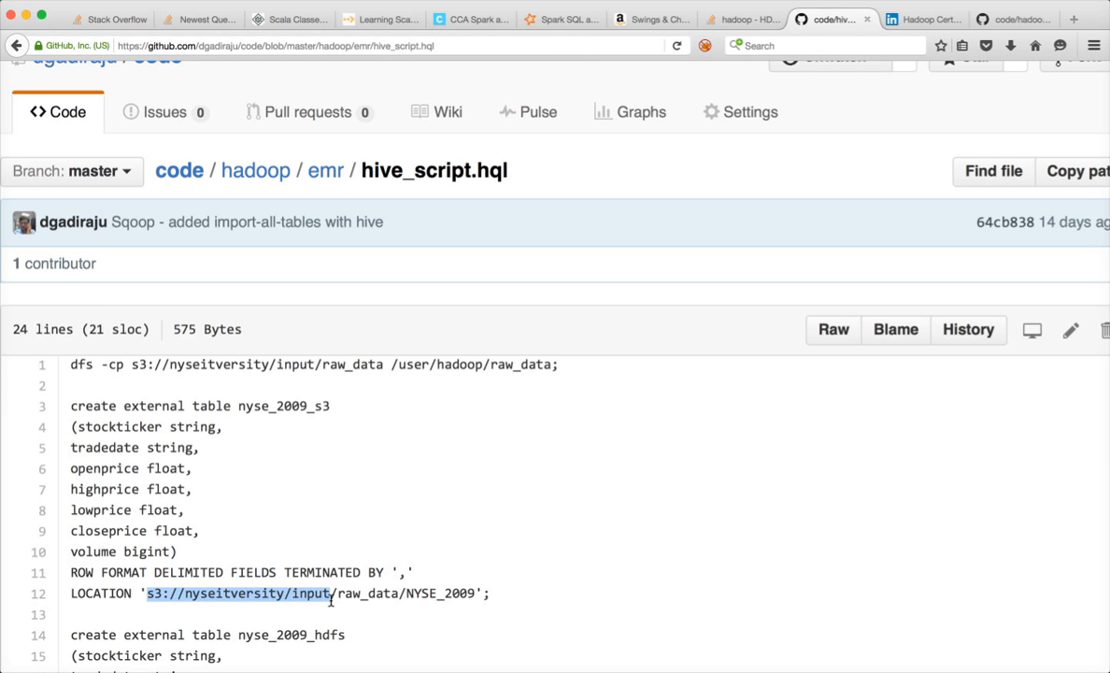
key(super+Tab)
key(super+Tab)
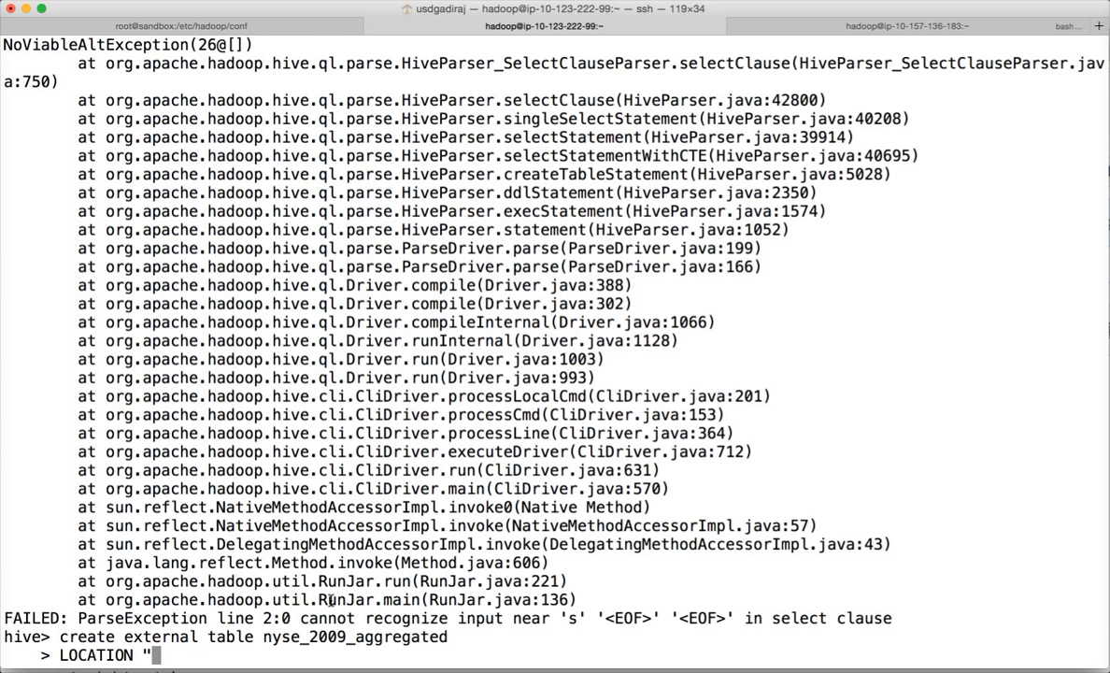
- Set LOCATION to s3://nyseitversity/input/nyse_2009_aggregated and continue the statement with 'as select'
key(super+v)
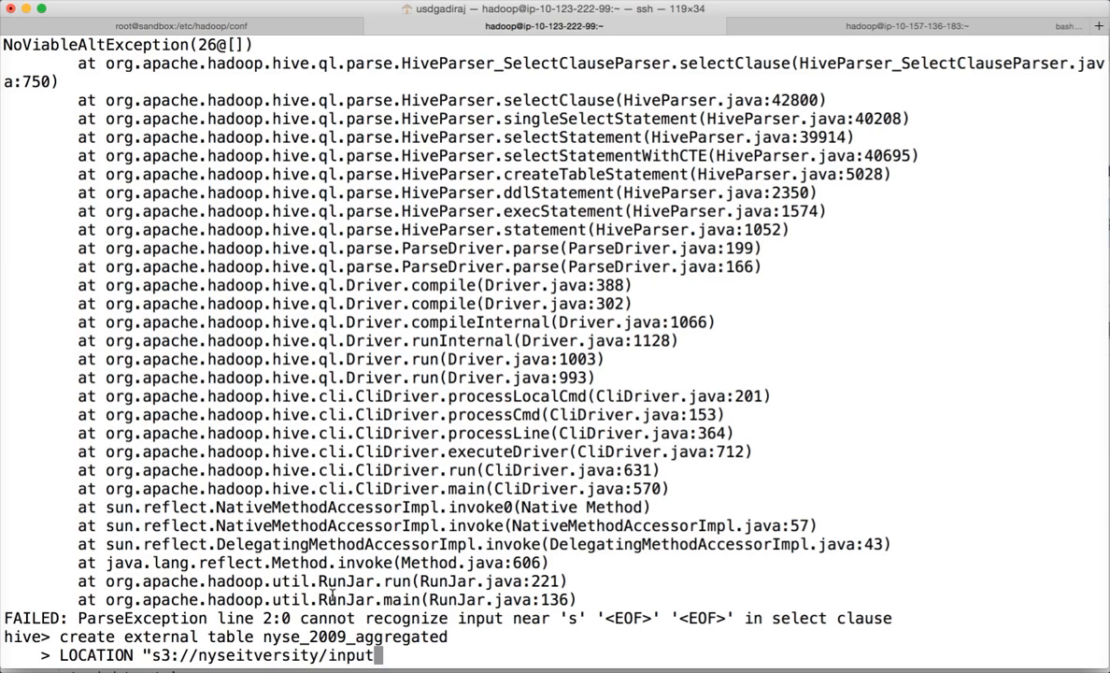
text(/nyse_200)
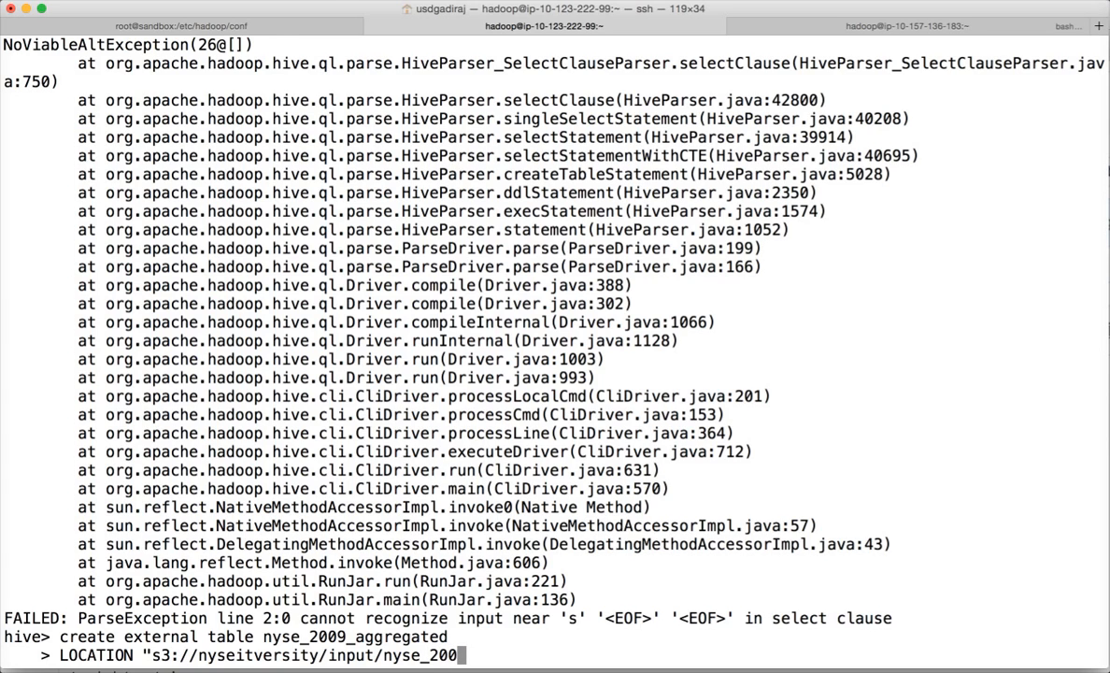
text(9_aggrega)
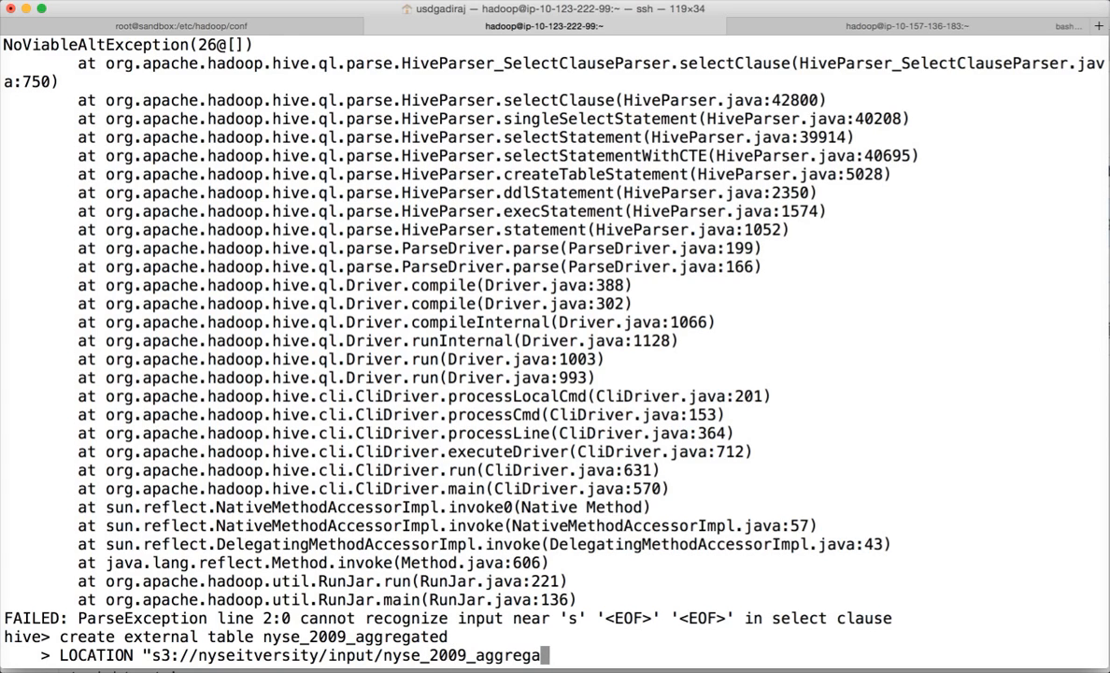
text(ted")
key(Return)
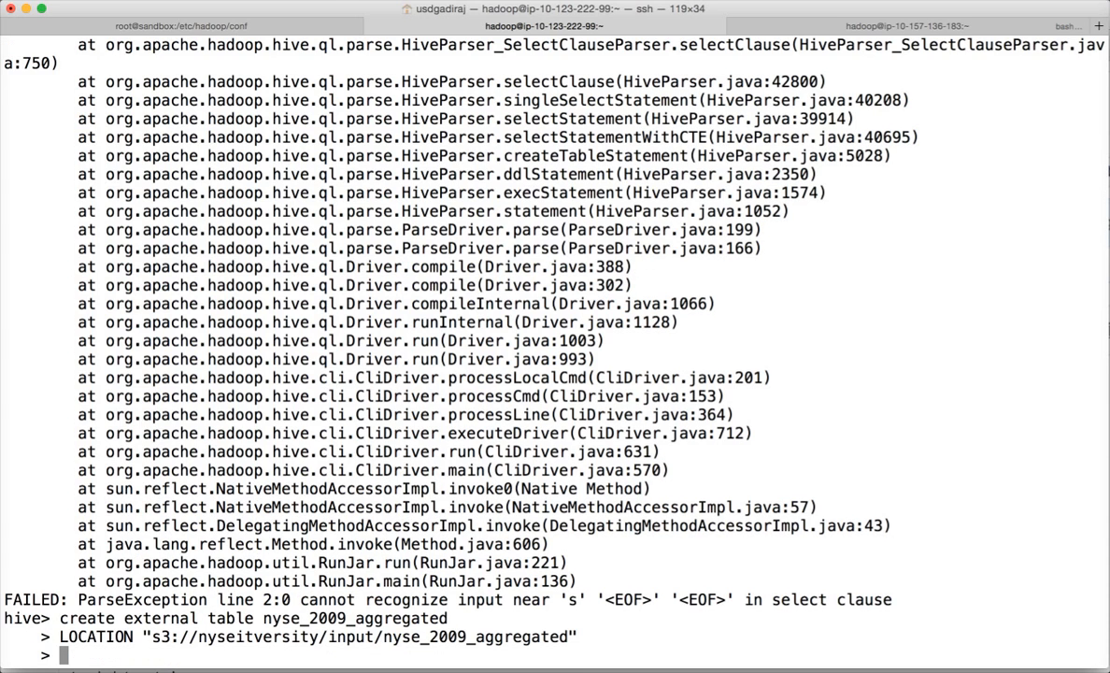
text(as select)
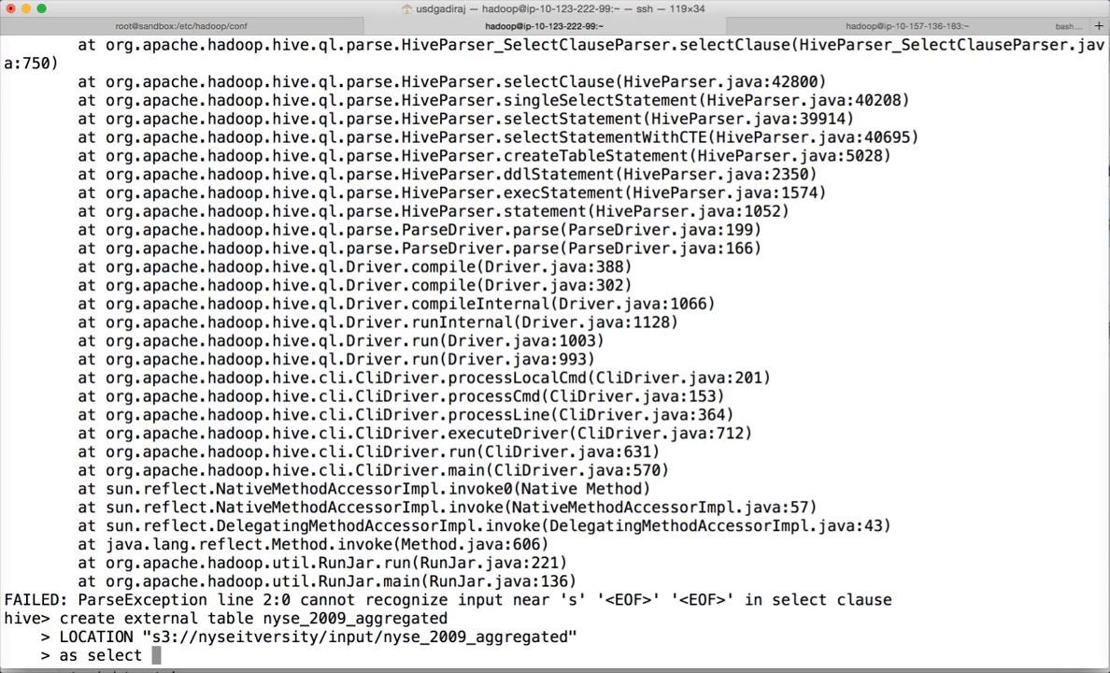
key(super+Tab)
key(super+Tab)
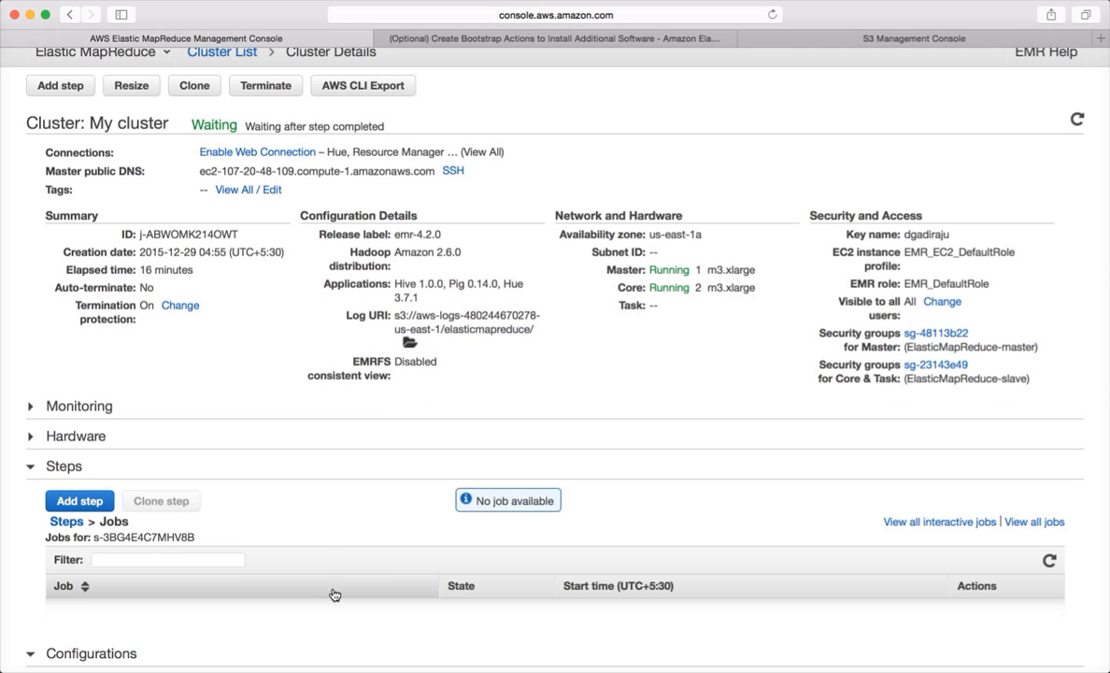
- Extend the query with 'stockticker, sum(volume) from'
key(super+Tab)
key(super+Tab)
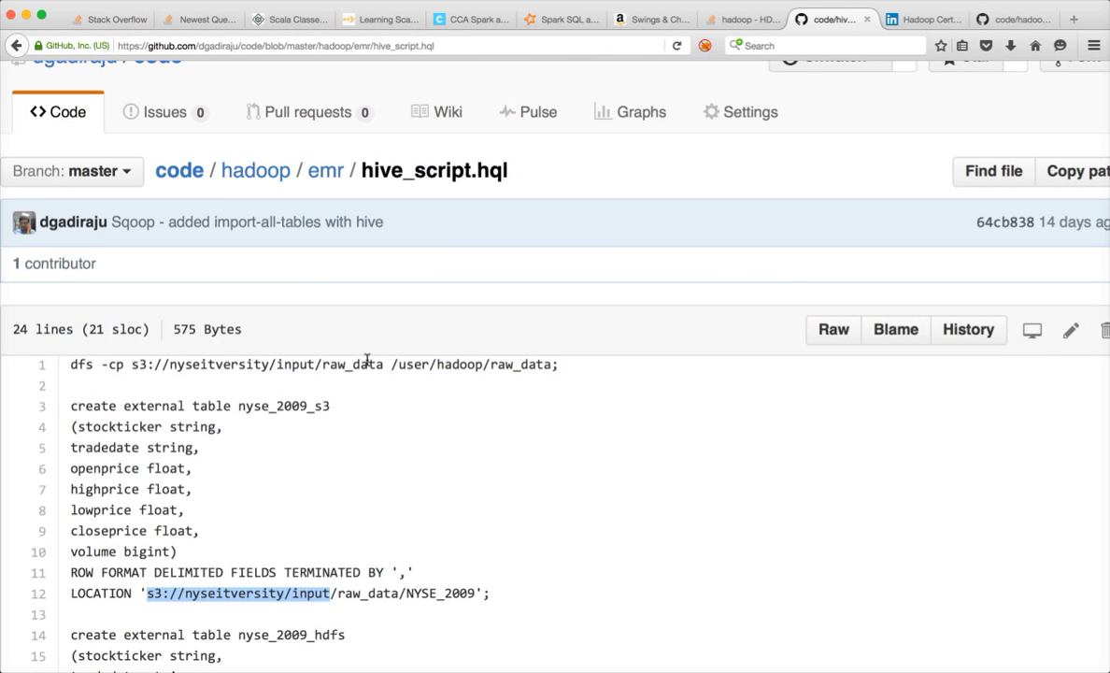
scroll(297, 457, down, 1)
key(super+Tab)
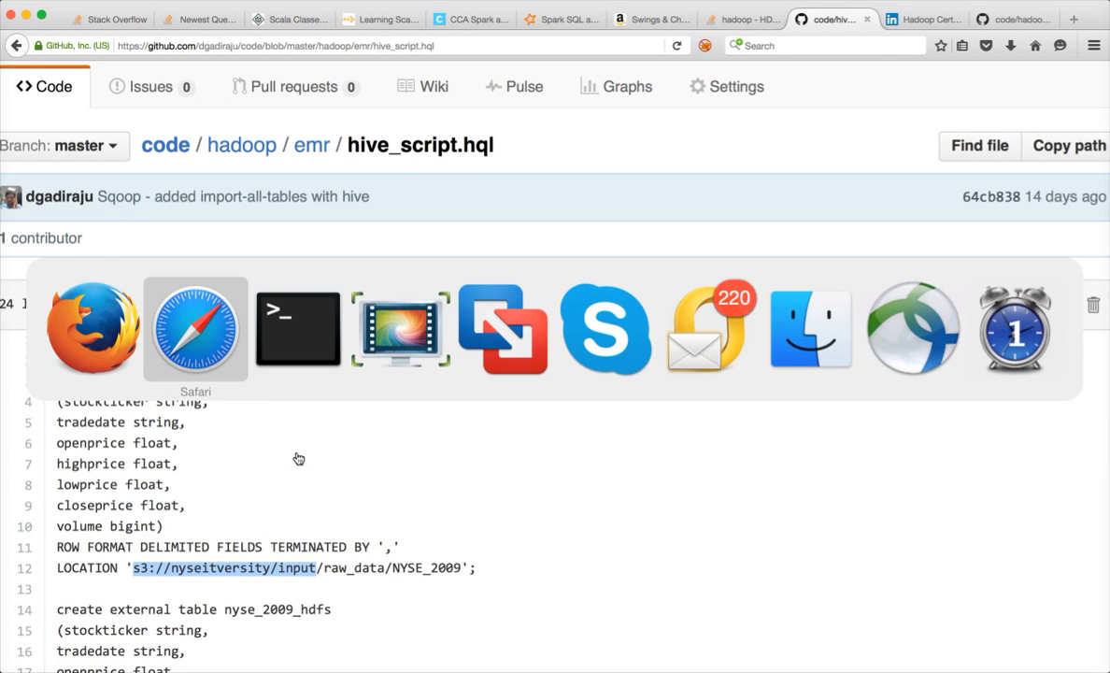
key(super+Tab)
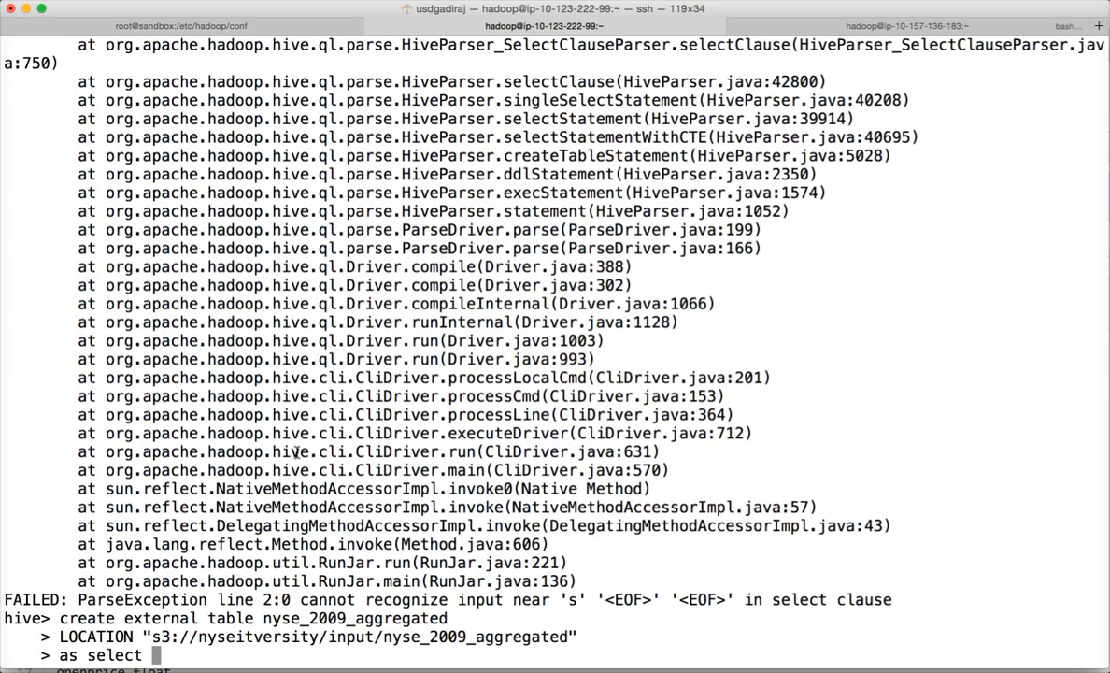
text(stock)
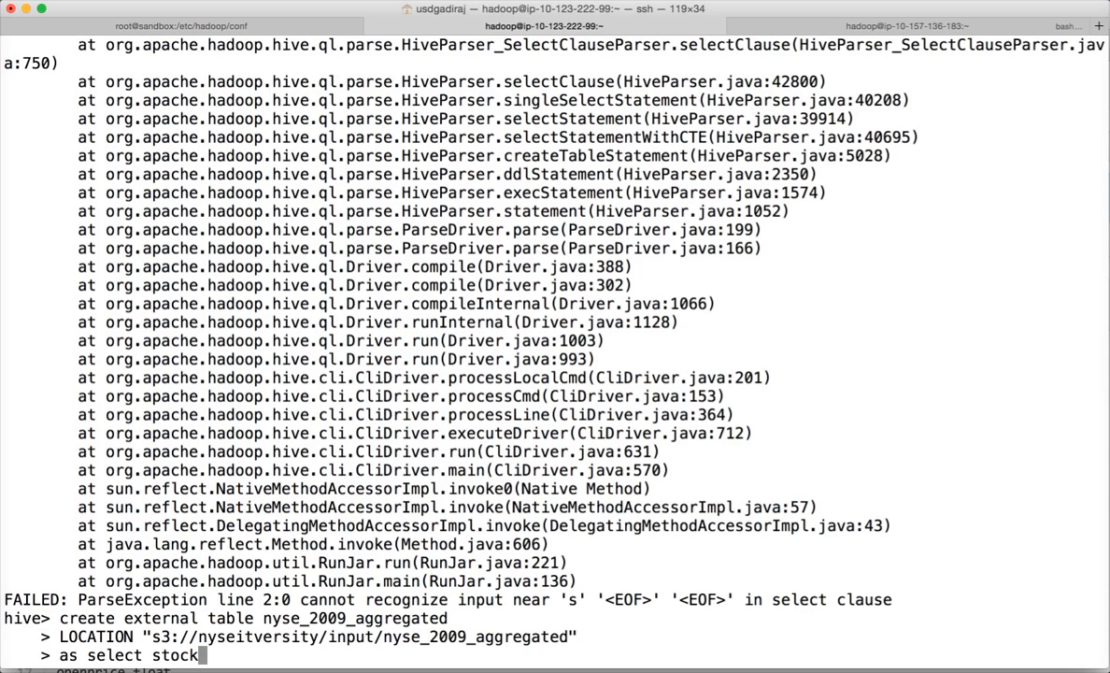
text(ticker)
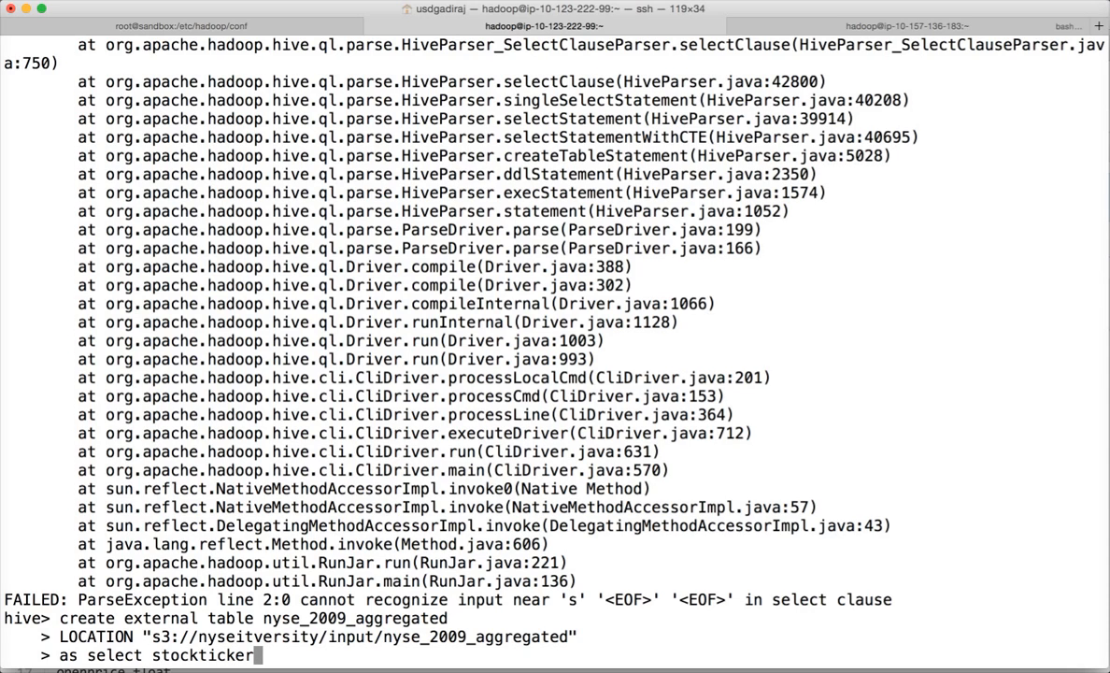
text(, sum(volu)
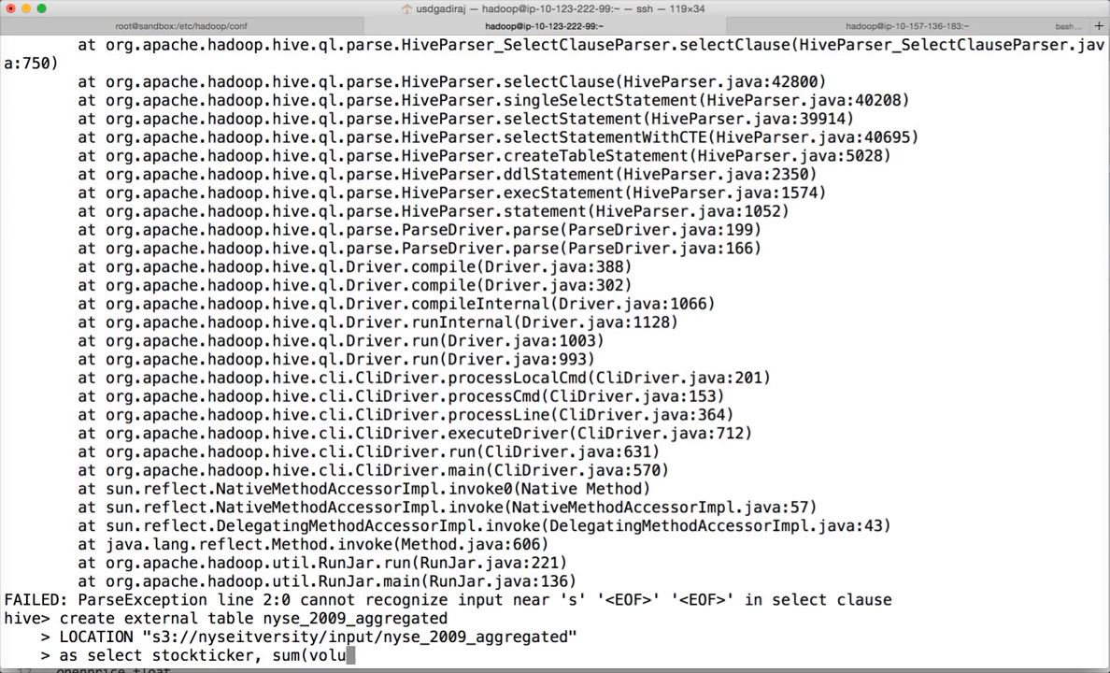
text(me) from)
- Copy the table name nyse_2009_hdfs from line 14 of hive_script.hql
key(super+Tab)
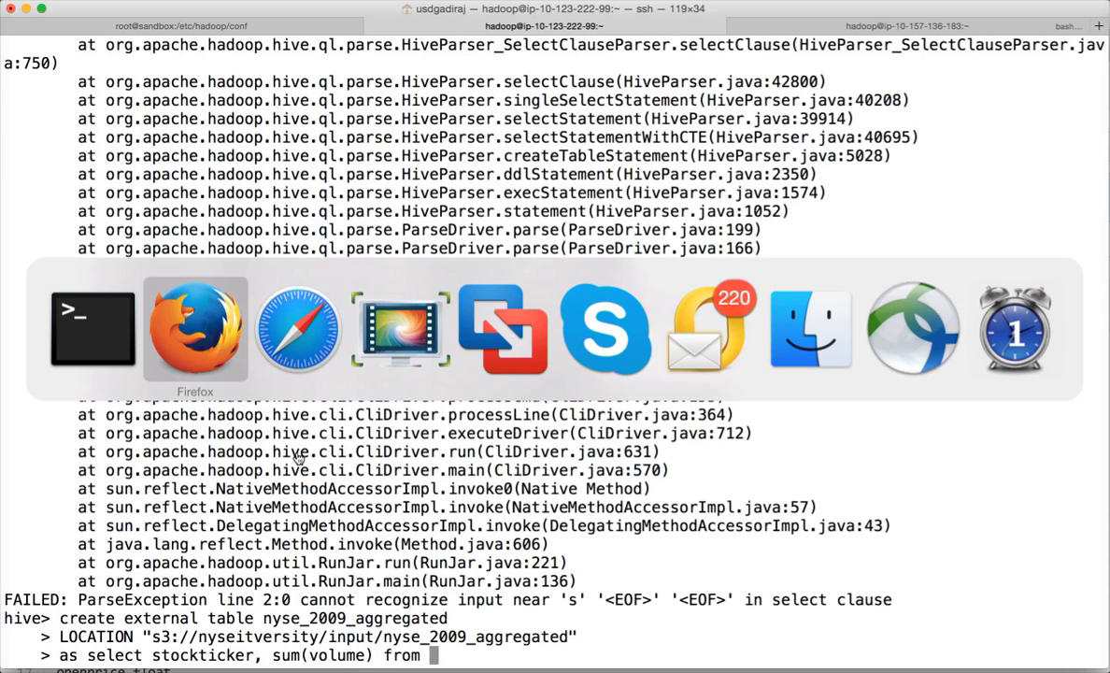
key(super+Tab)
key(super+Tab)
key(super+Tab)
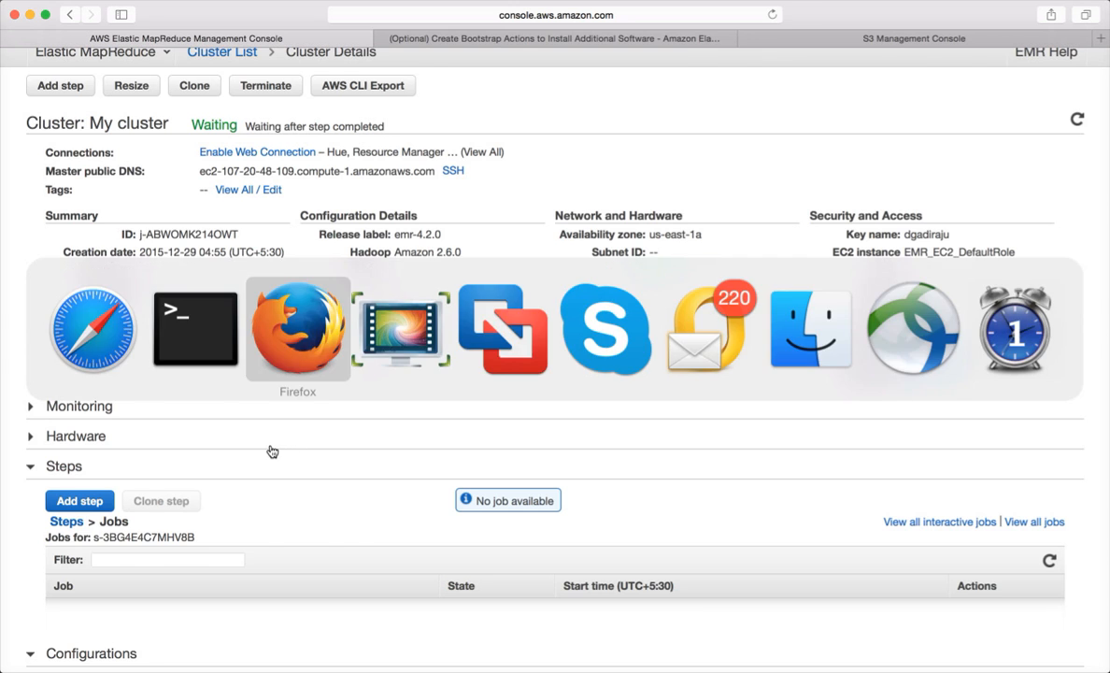
scroll(283, 426, down, 3)
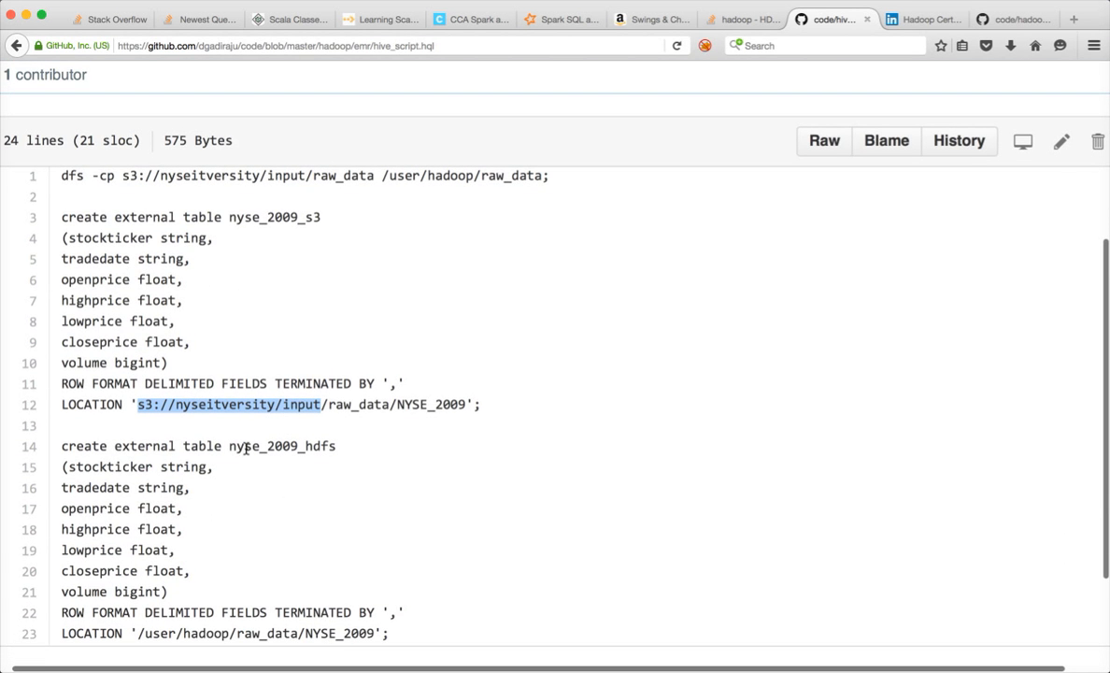
double_click(245, 447)
click(339, 448)
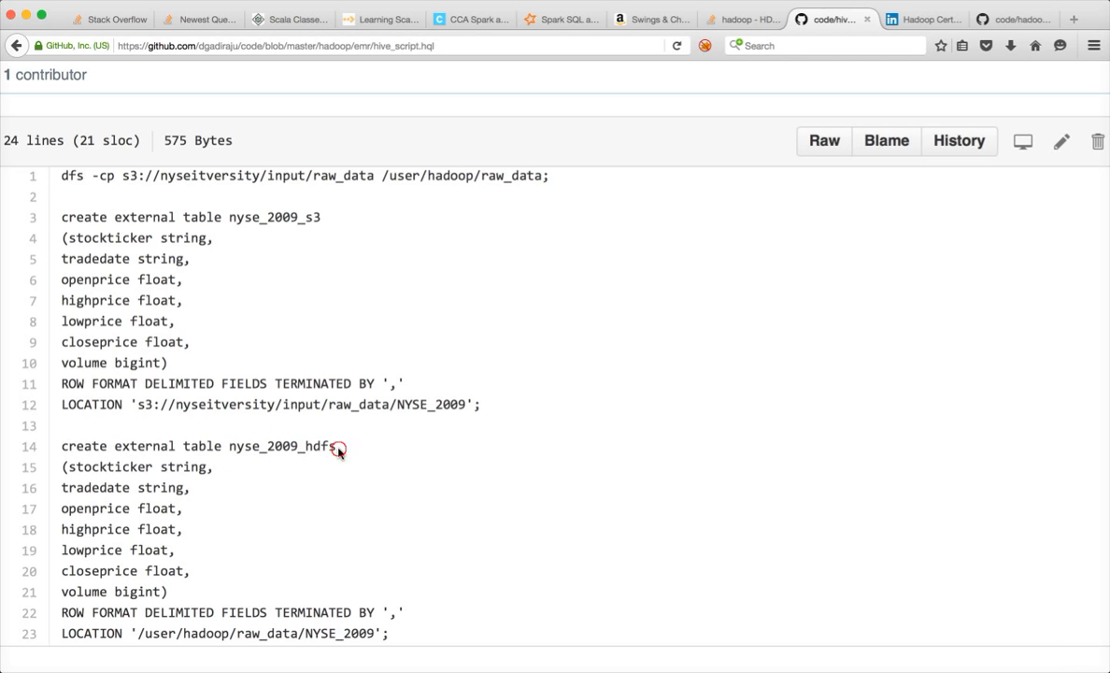
drag(339, 448, 231, 447)
key(super+c)
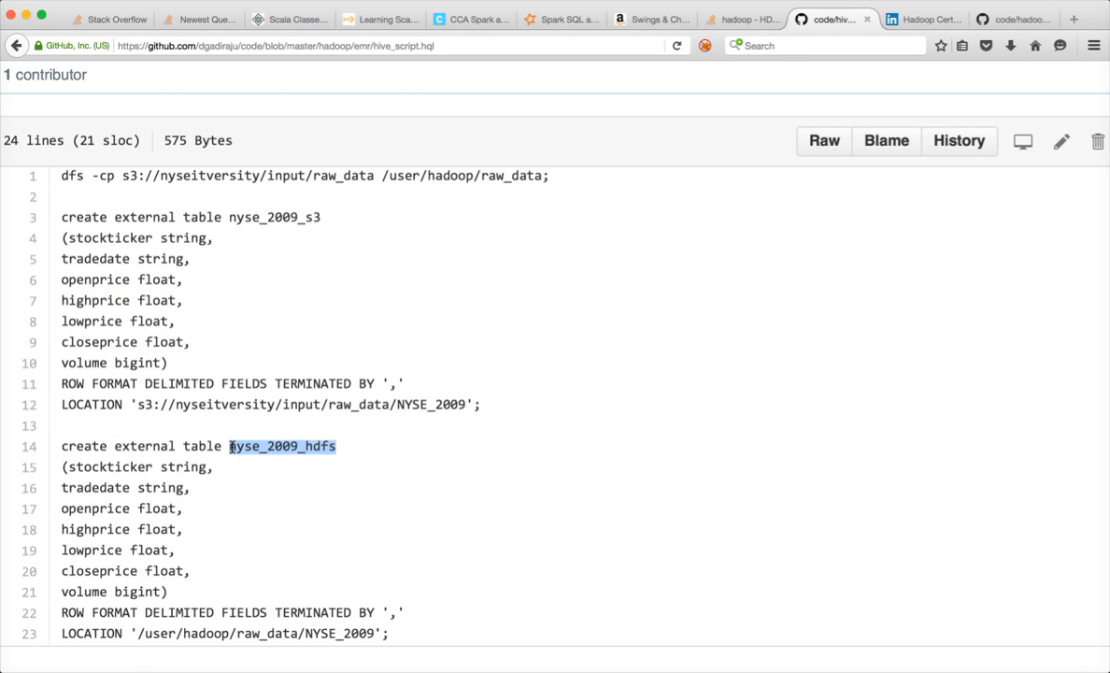
key(super+Tab)
key(super+Tab)
key(super+Tab)
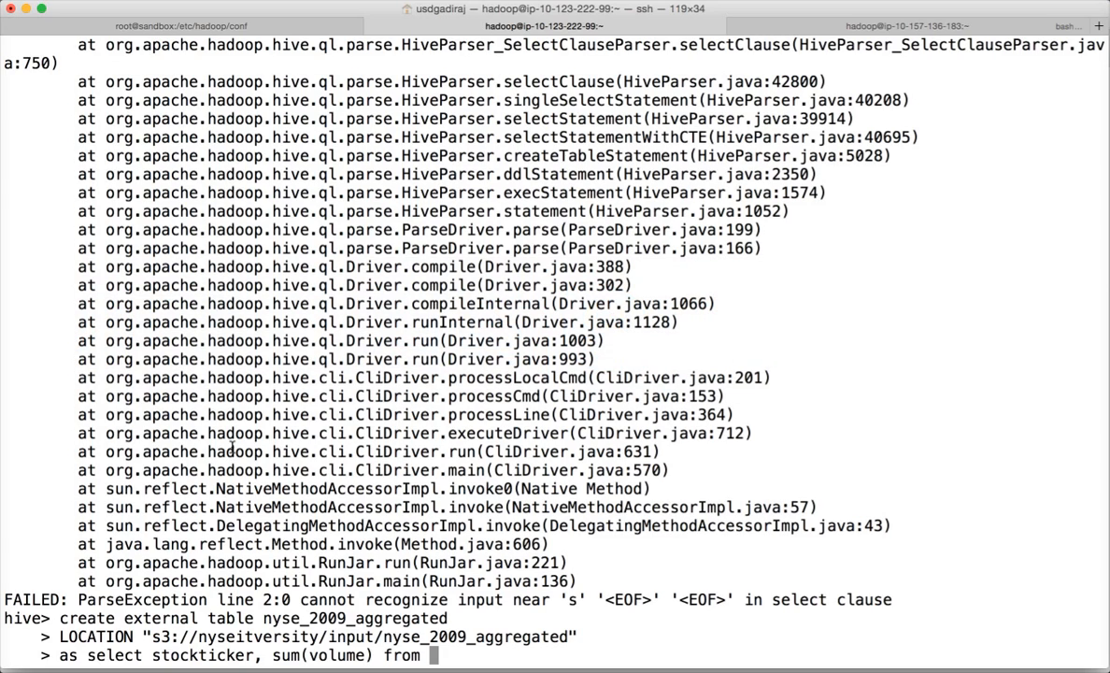
- Finish with 'nyse_2009_hdfs group by stockticker;' and run it, getting Error 10070
key(super+v)
text(group by st)
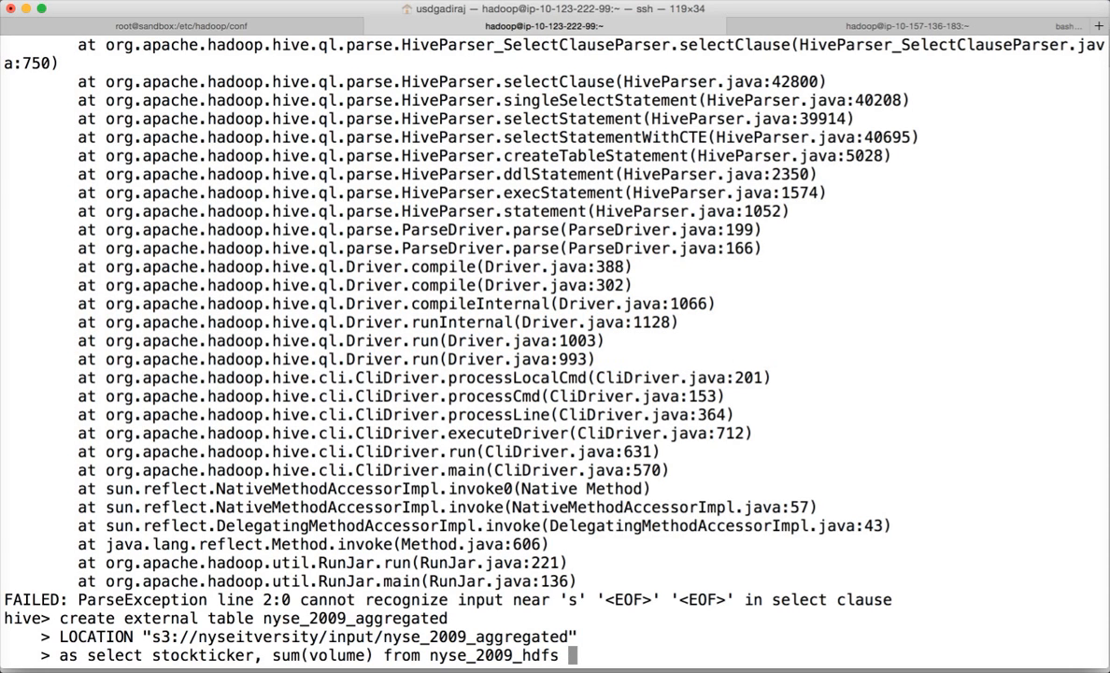
text(ockticker)
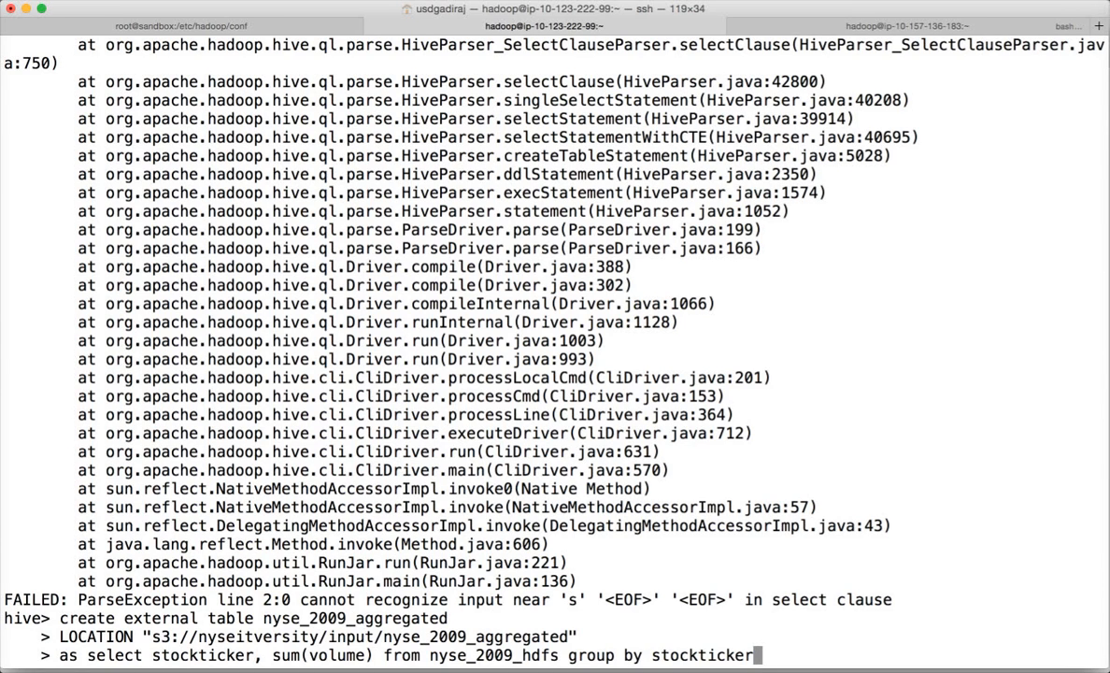
text(;)
key(Return)
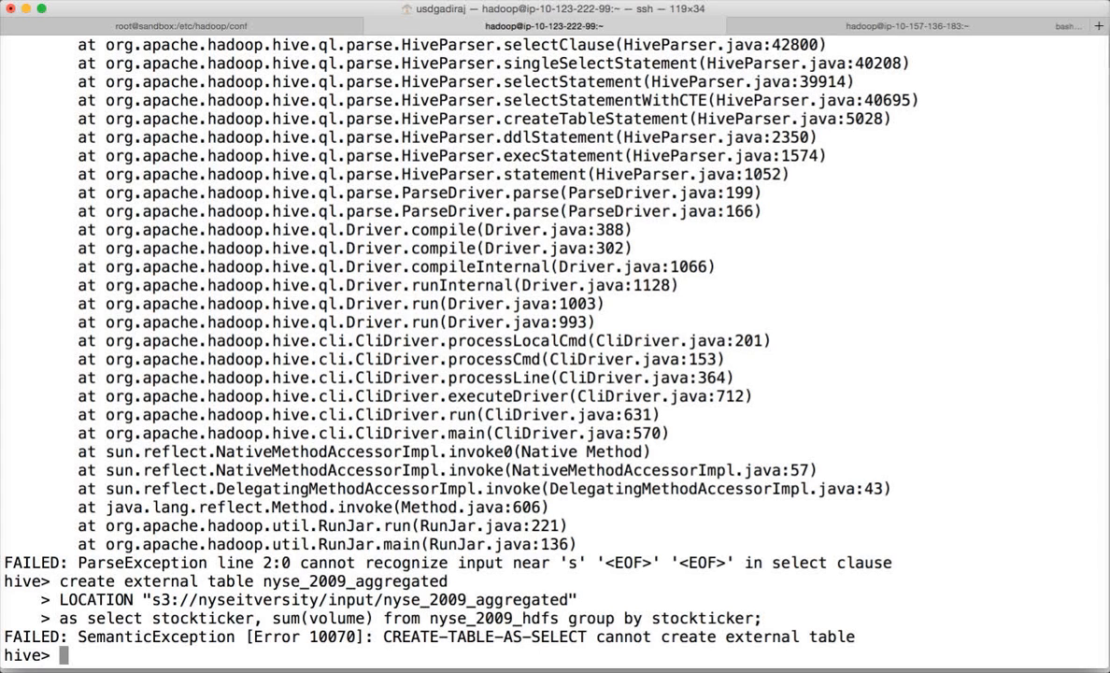
- Rerun the create-as-select as a non-external nyse_2009_aggregated table at the S3 location
key(Up)
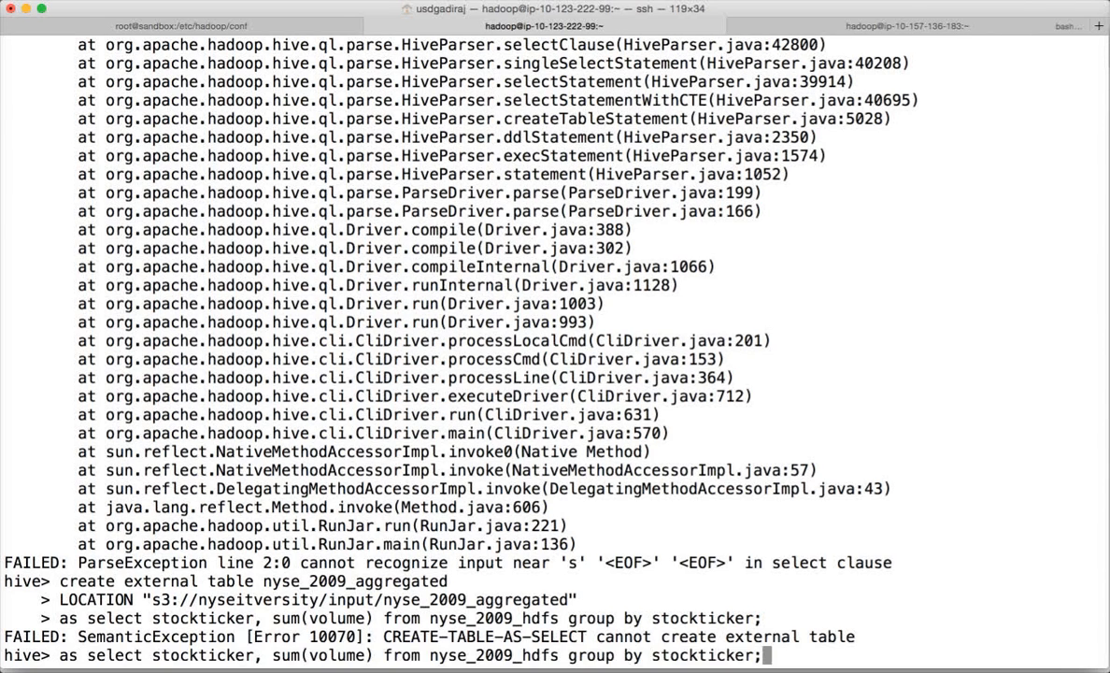
key(Up)
key(Up)
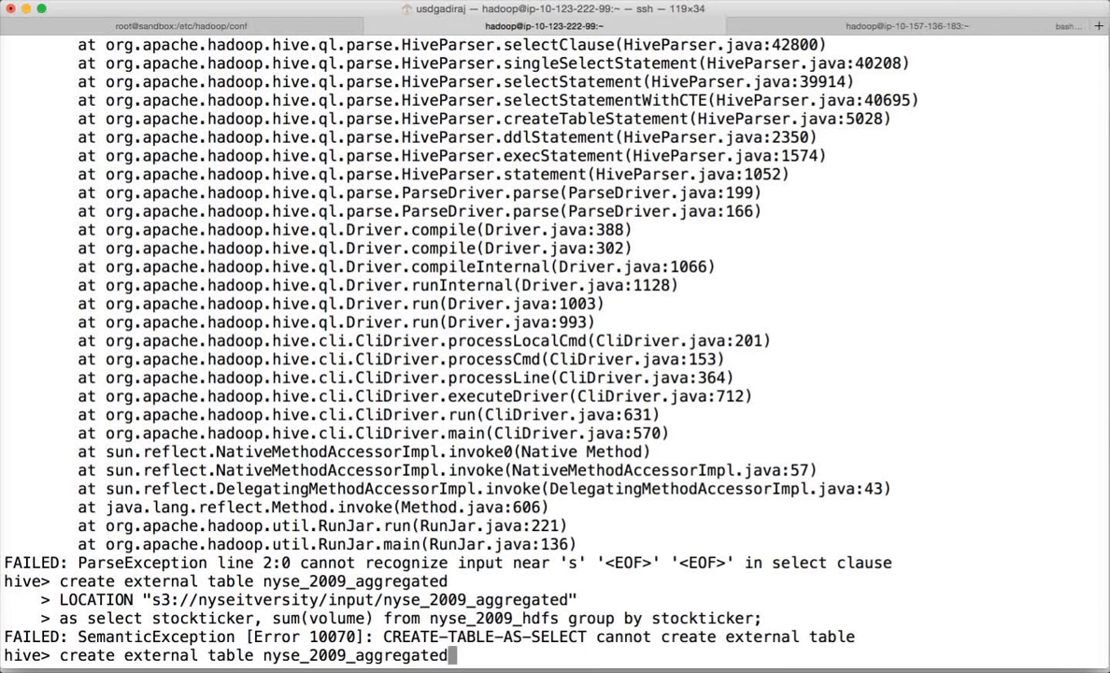
key(Left)
key(Left)
key(Left)
key(Left)
key(Left)
key(Left)
key(Left)
key(Left)
key(Left)
key(Left)
key(Left)
key(Left)
key(Left)
key(Left)
key(Left)
key(Left)
key(Left)
key(Left)
key(Left)
key(Left)
key(Left)
key(Left)
key(Left)
key(Left)
key(Left)
key(Left)
key(Left)
key(Left)
key(Right)
key(Right)
key(Right)
key(Left)
key(BackSpace)
key(BackSpace)
key(BackSpace)
key(BackSpace)
key(BackSpace)
key(BackSpace)
key(BackSpace)
key(BackSpace)
key(BackSpace)
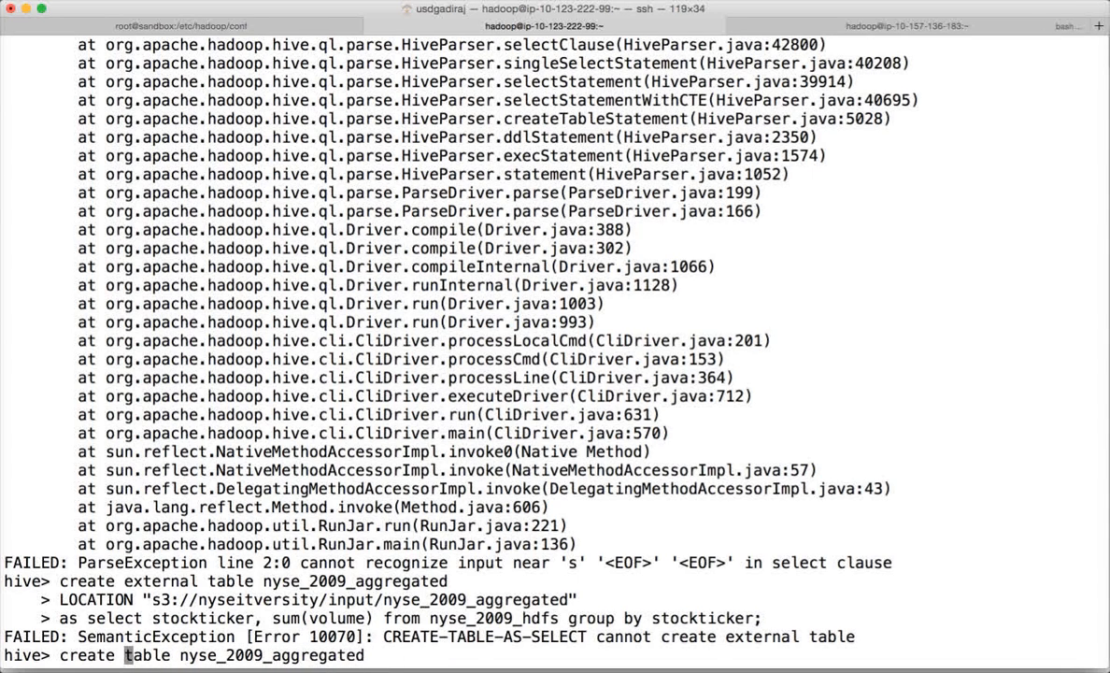
key(Return)
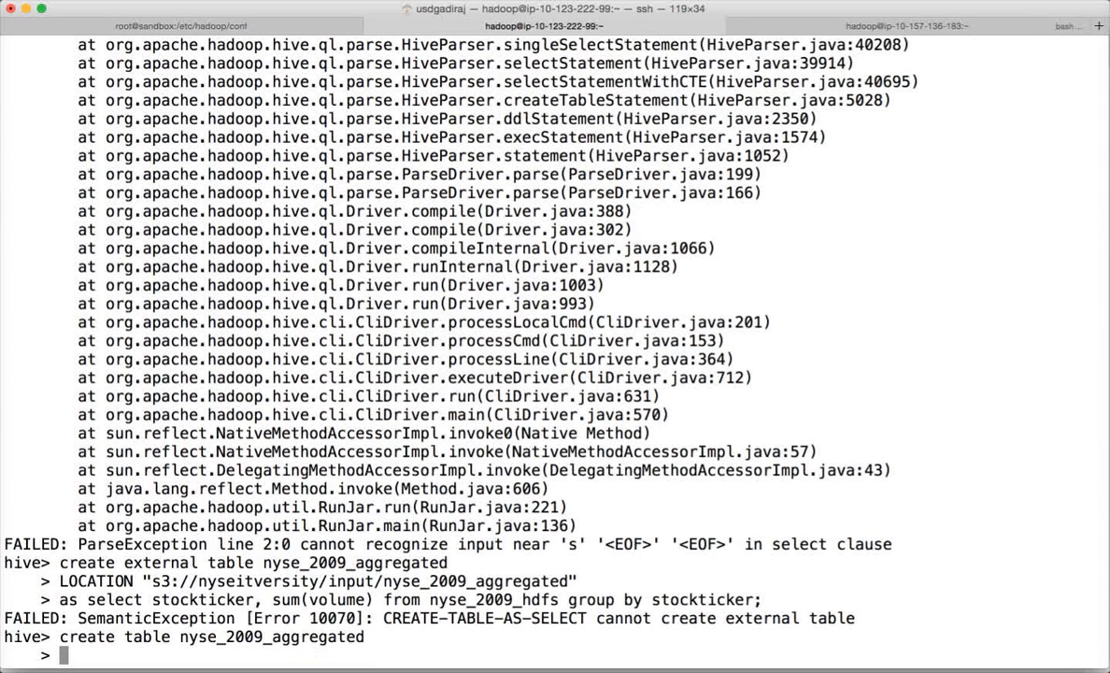
key(Up)
key(Up)
key(Up)
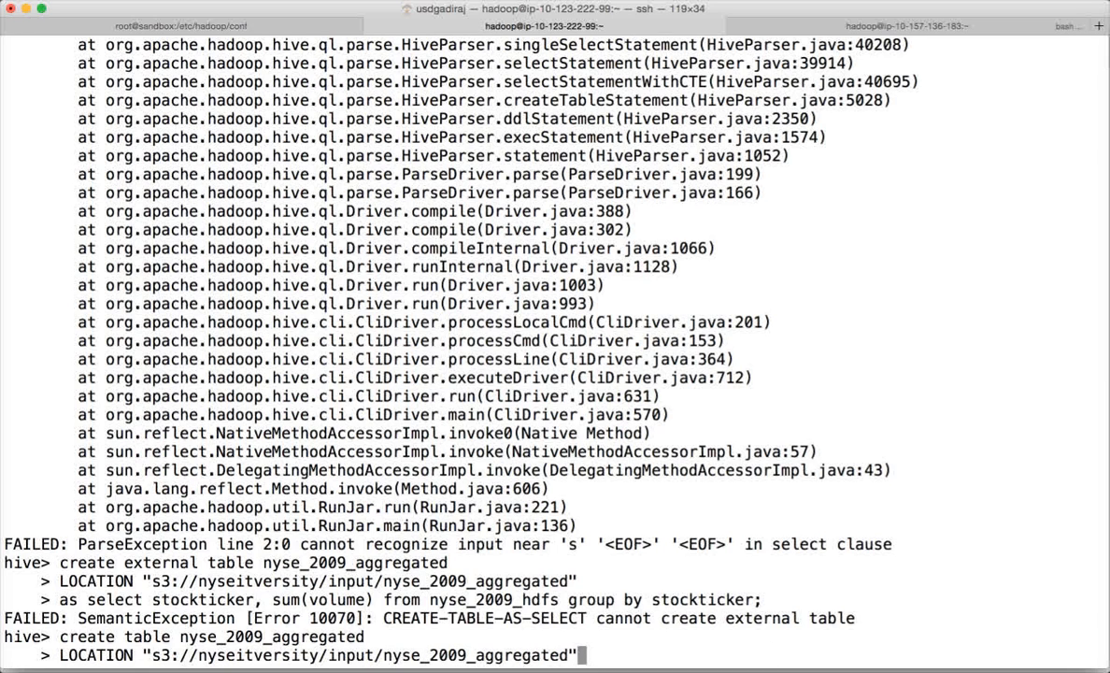
key(Return)
key(Up)
key(Up)
key(Up)
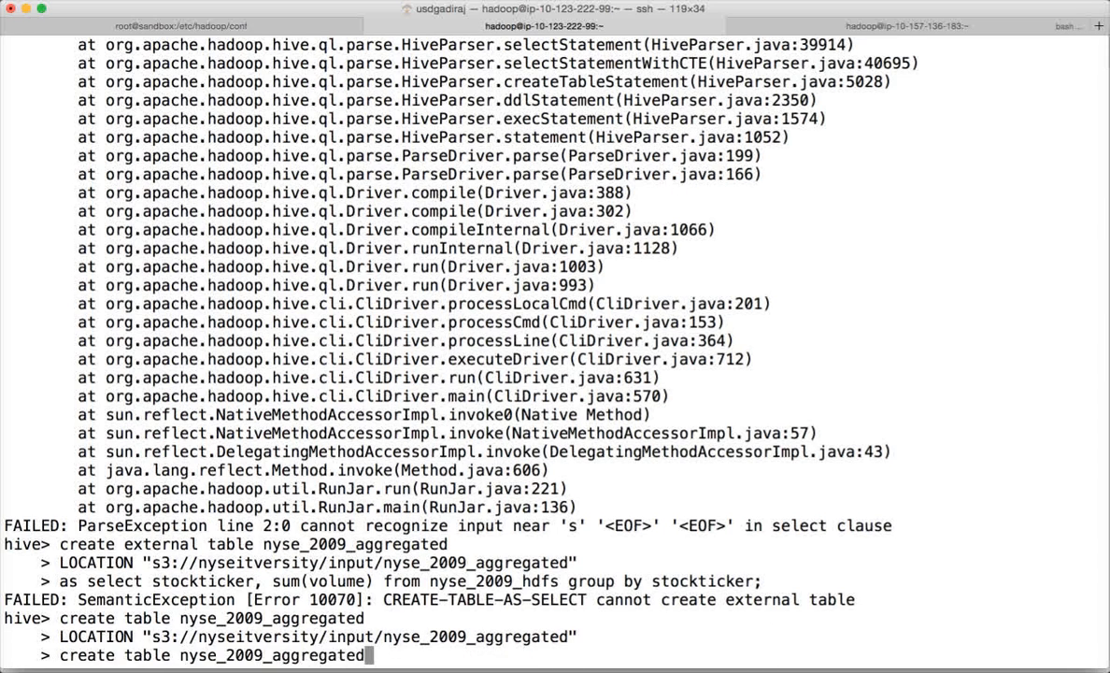
key(Return)
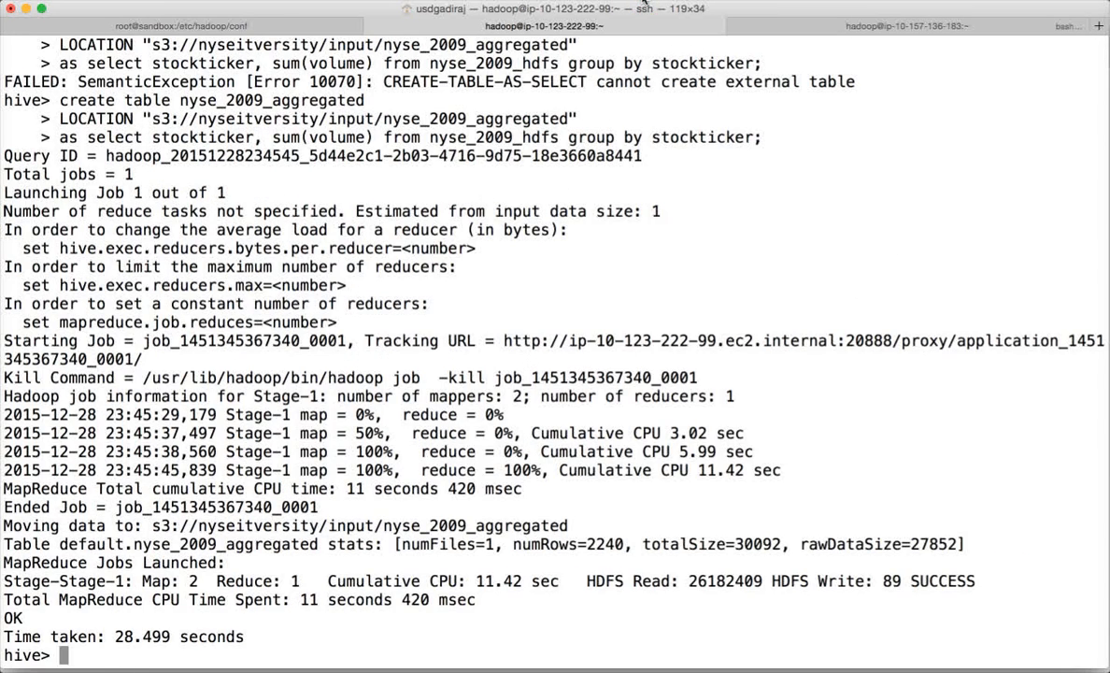
- Preview 10 rows of nyse_2009_aggregated, then exit Hive
text(select * from )
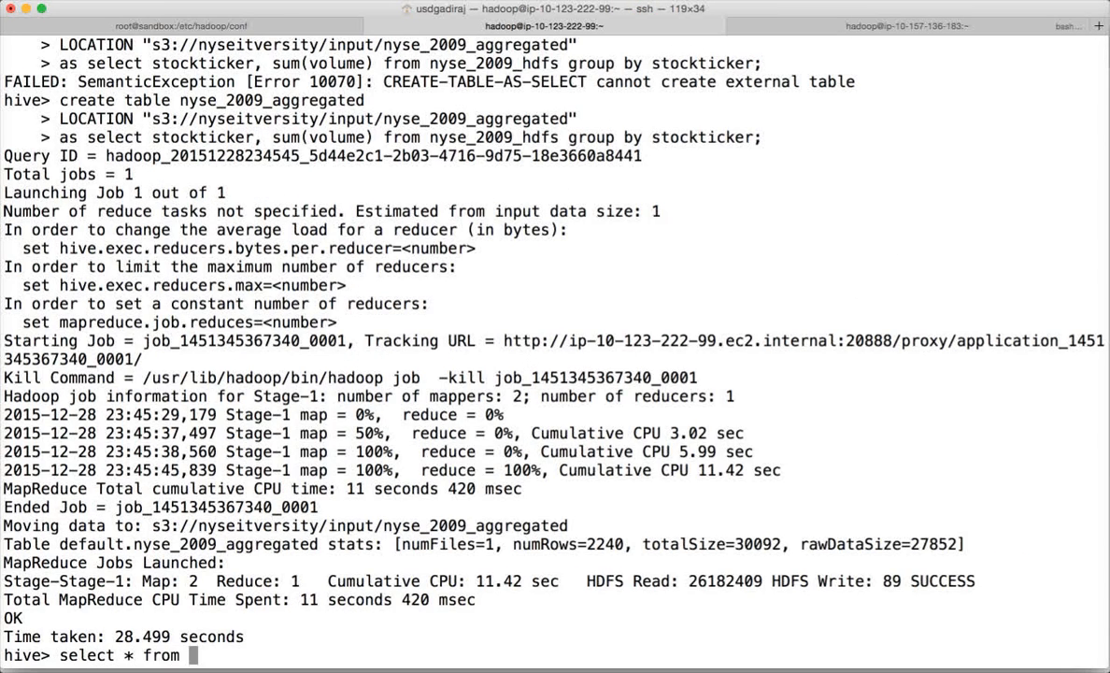
text(nyse_2009)
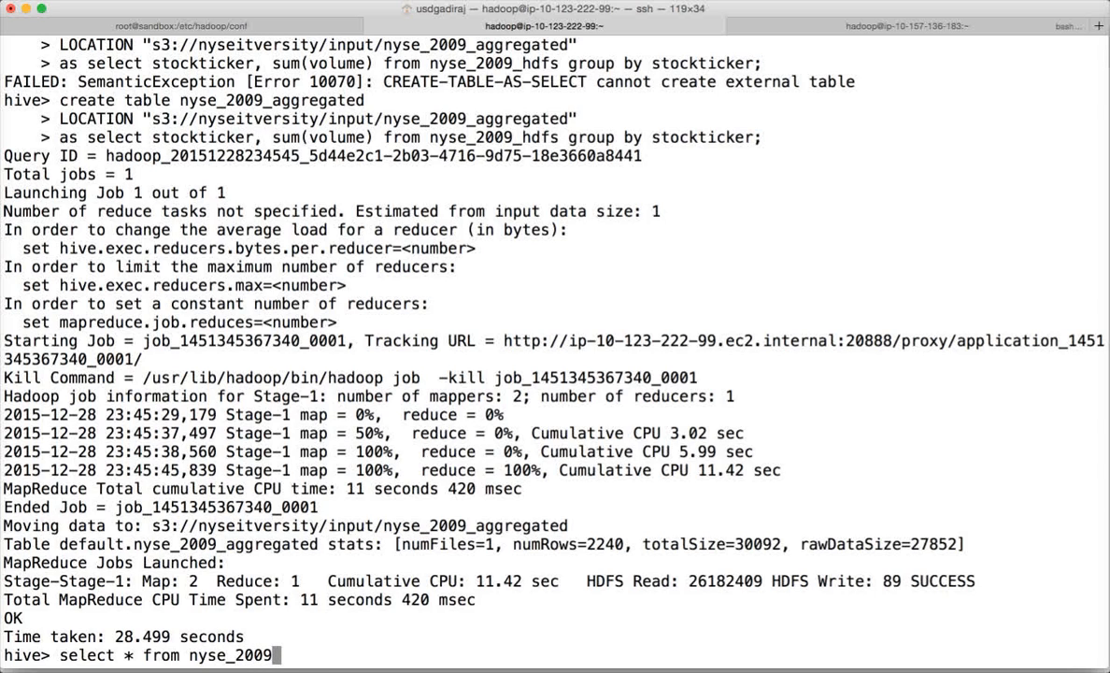
text(_aggregated)
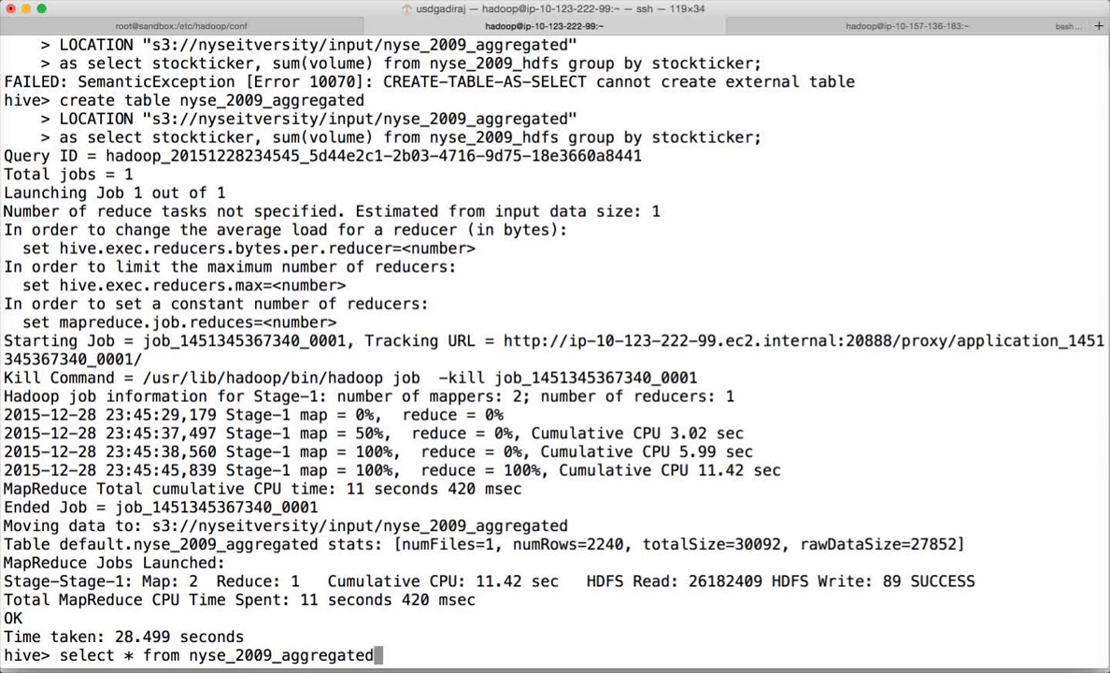
text( limit 10;)
key(Return)
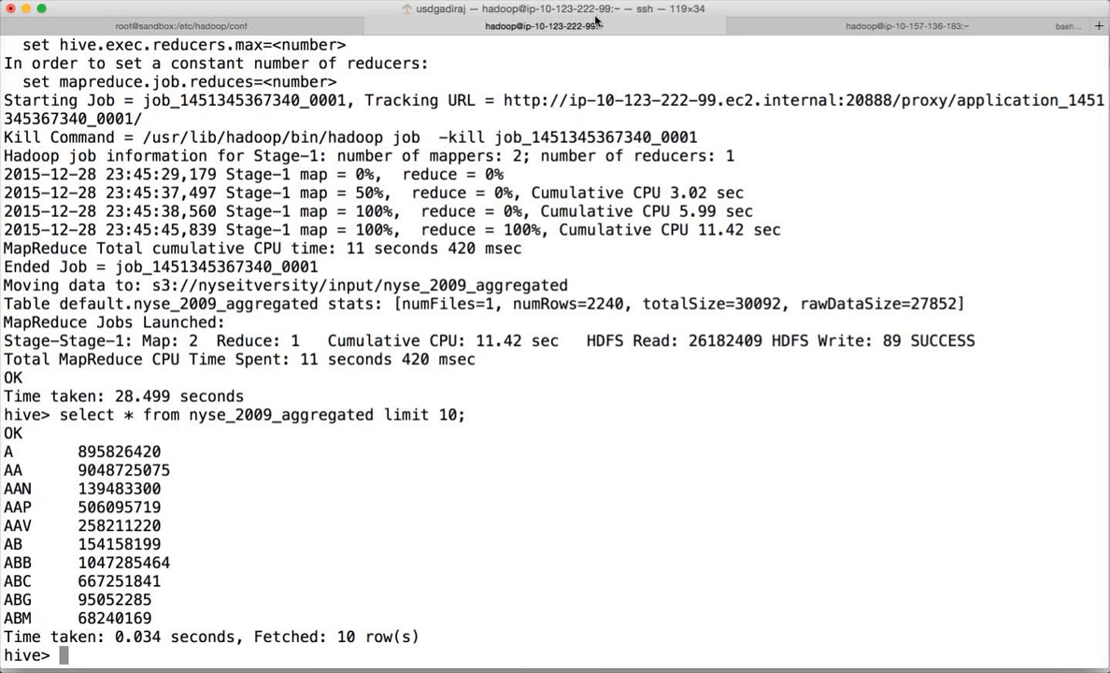
text(exit)
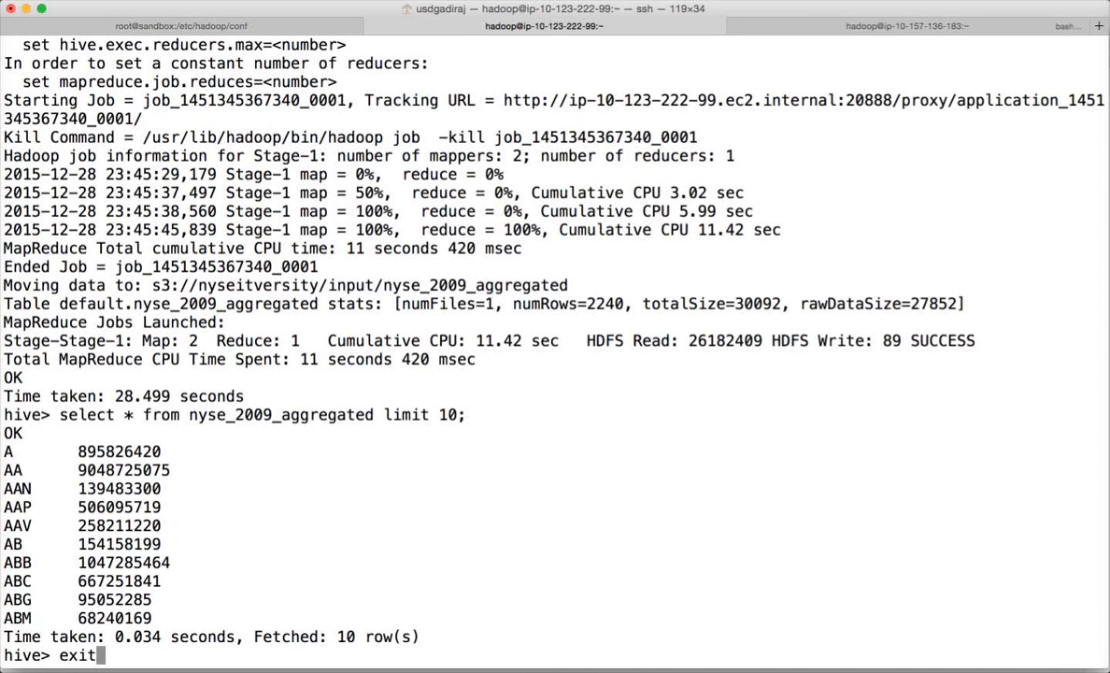
text(;)
key(Return)
key(super+Tab)
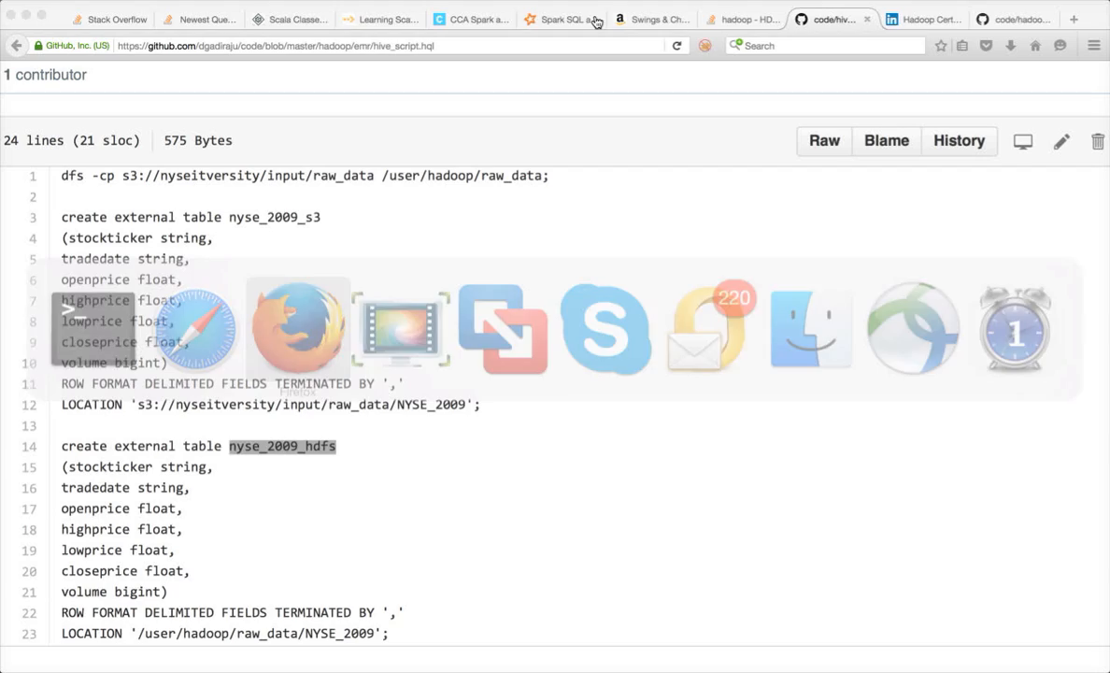
- Log out of the master node with exit; and return to My cluster's EMR details page
key(super+Tab)
text(exi)
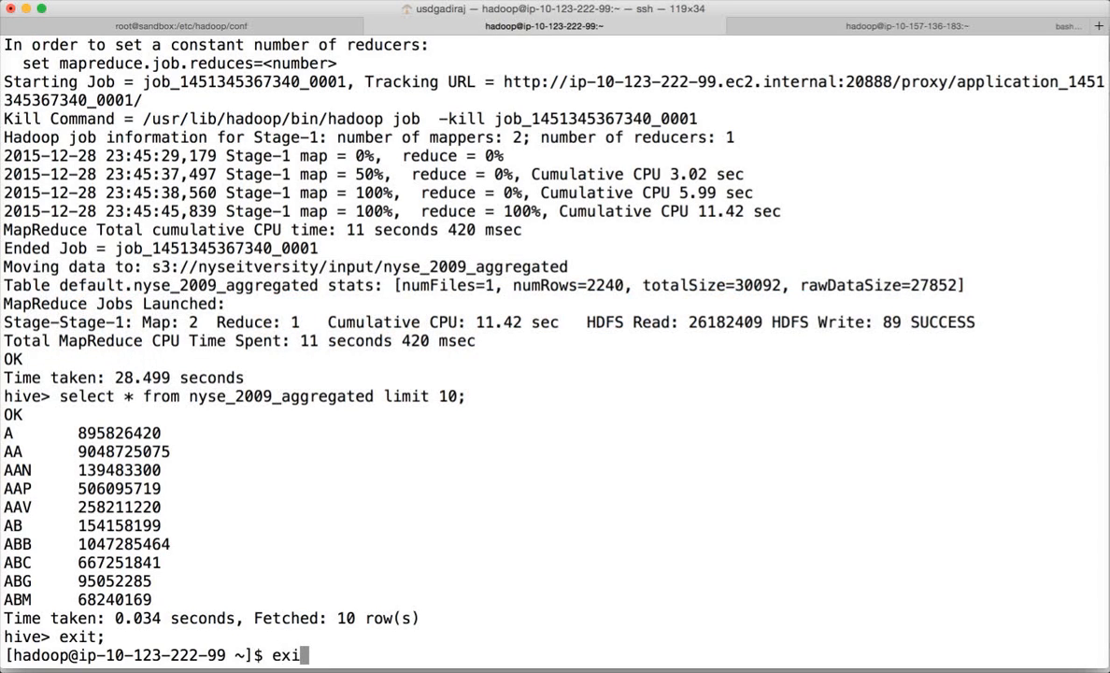
text(t;)
key(super+Tab)
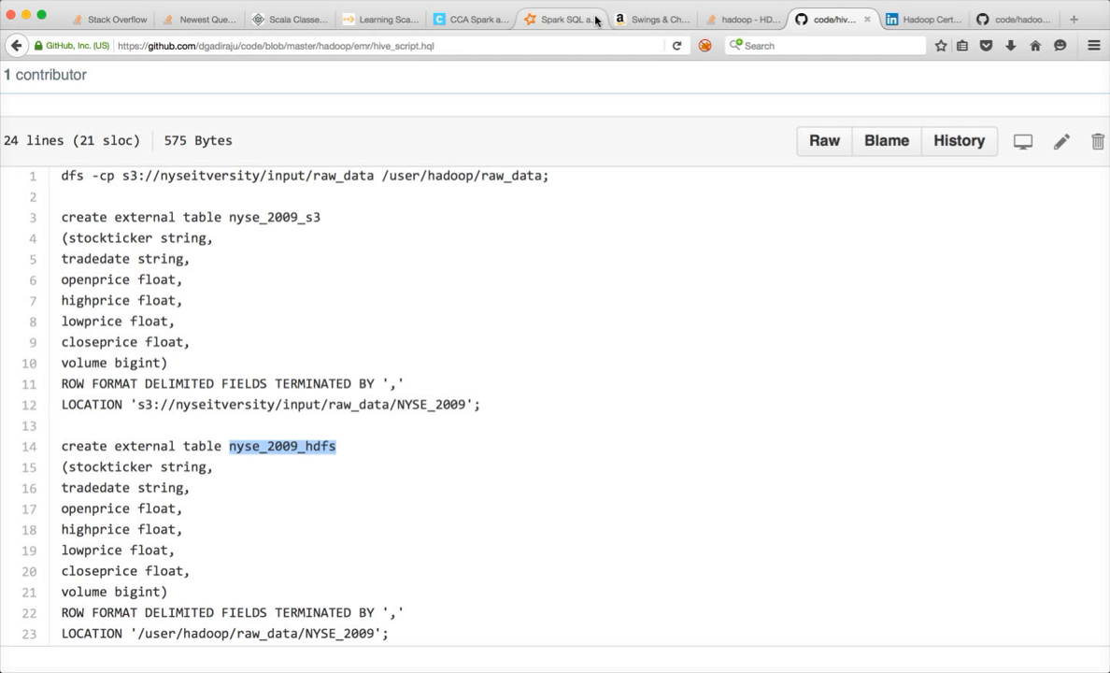
key(super+Tab)
key(super+Tab)
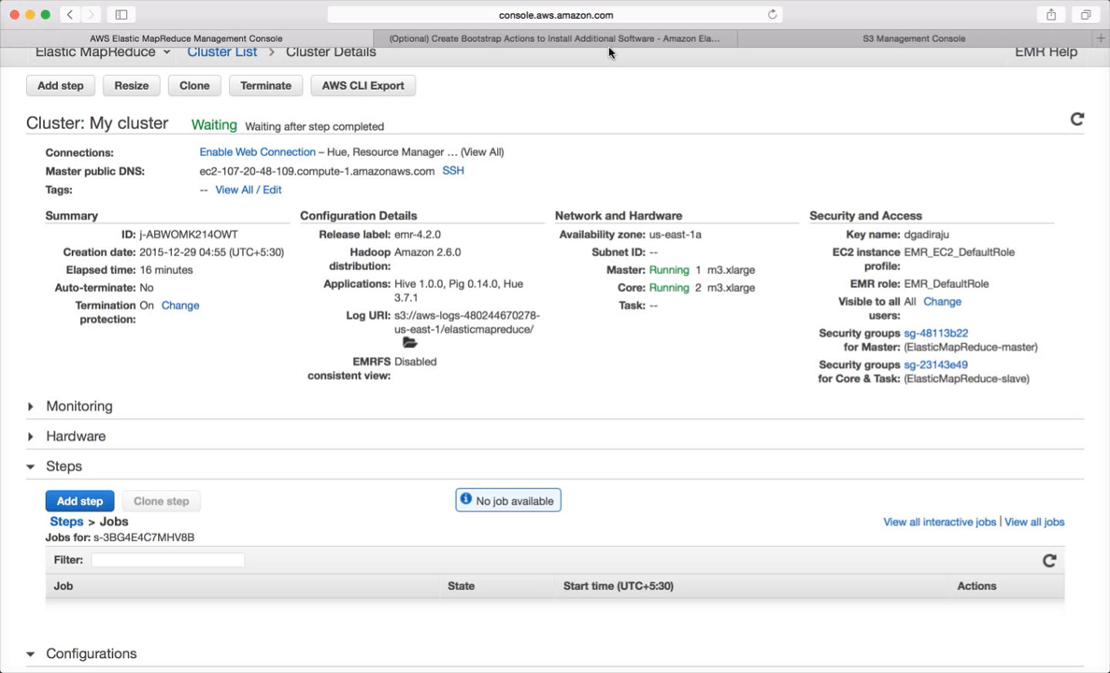
scroll(723, 153, up, 2)
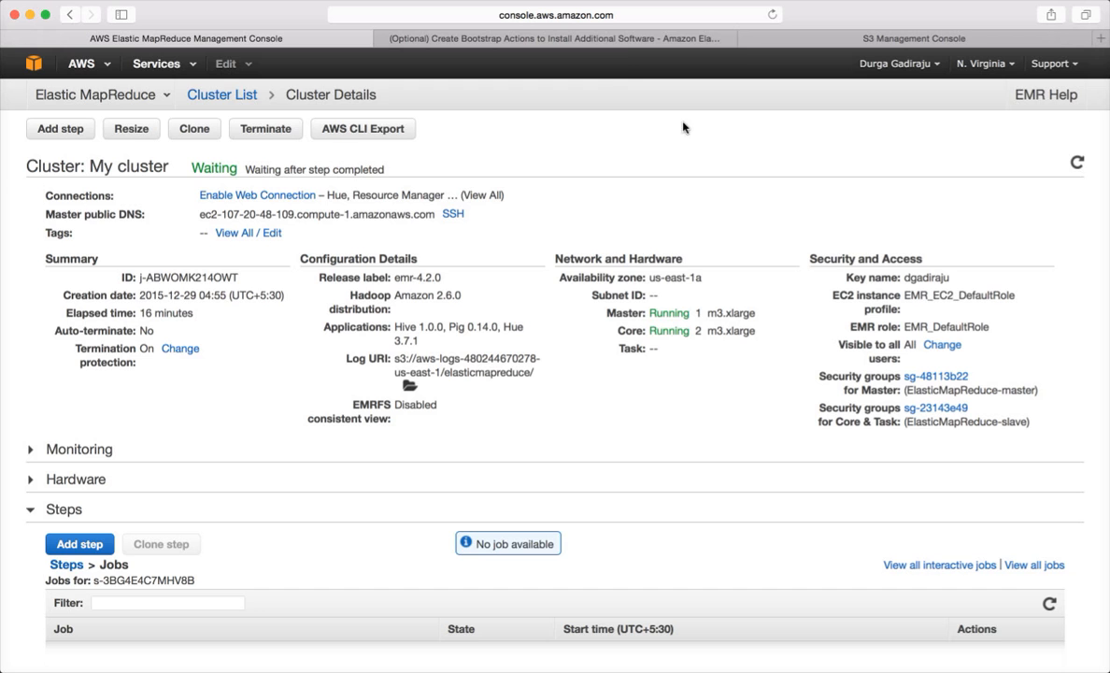
- Go to aws.amazon.com, sign in to the console and open the EC2 dashboard
click(683, 43)
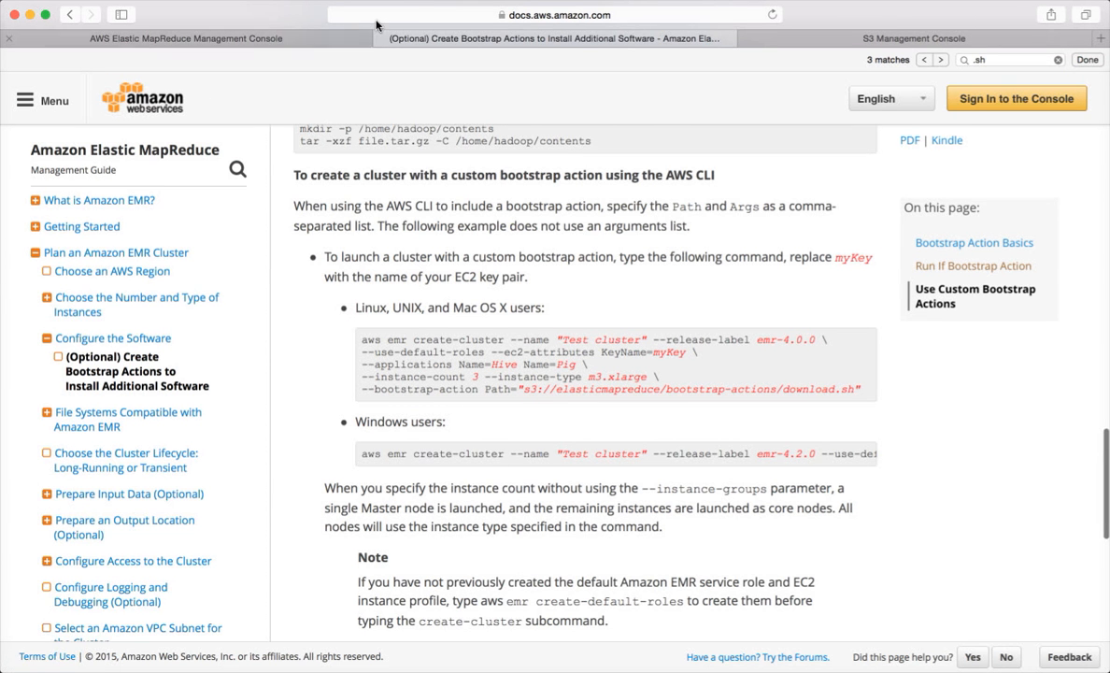
click(465, 16)
text(aw)
key(Return)
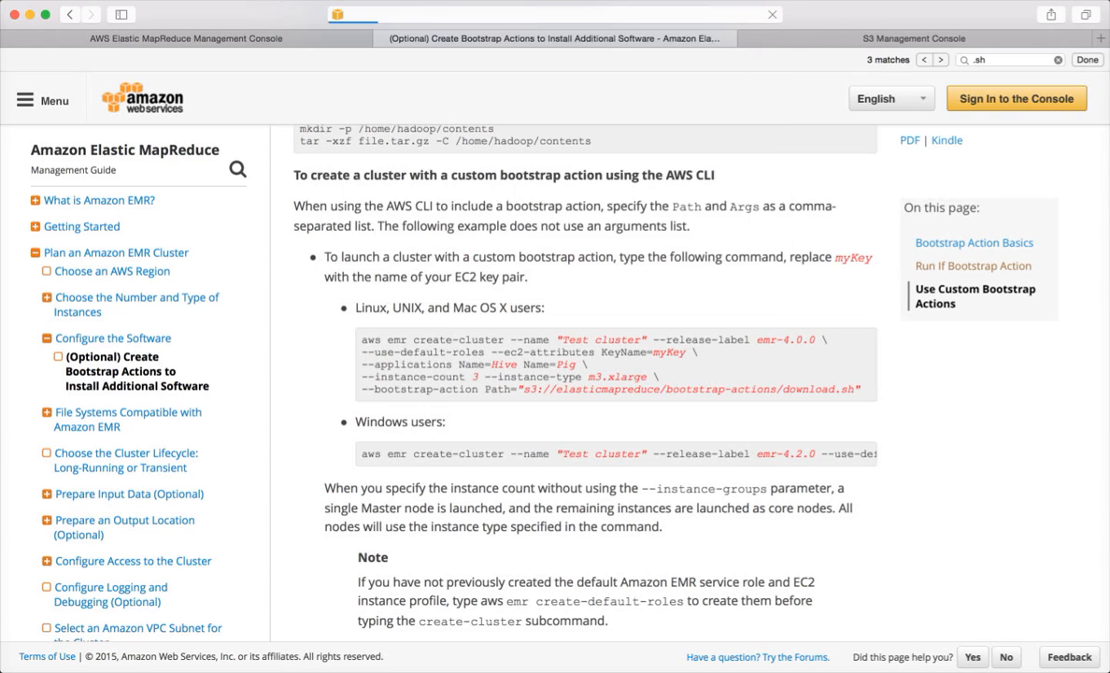
mouse_move(919, 82)
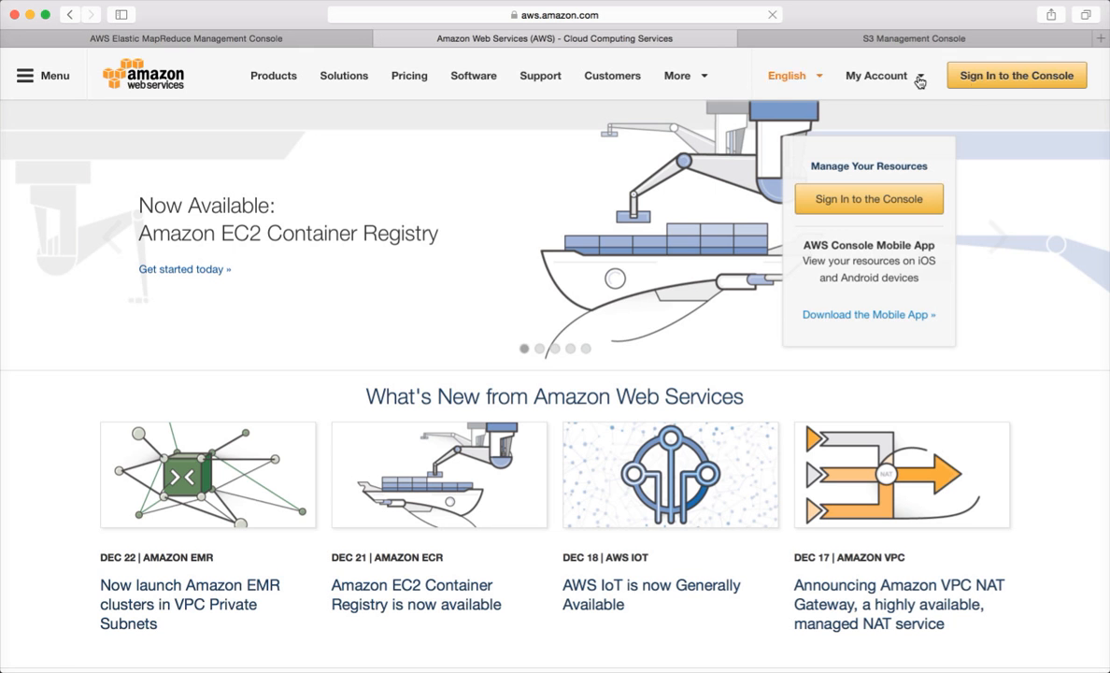
click(1028, 78)
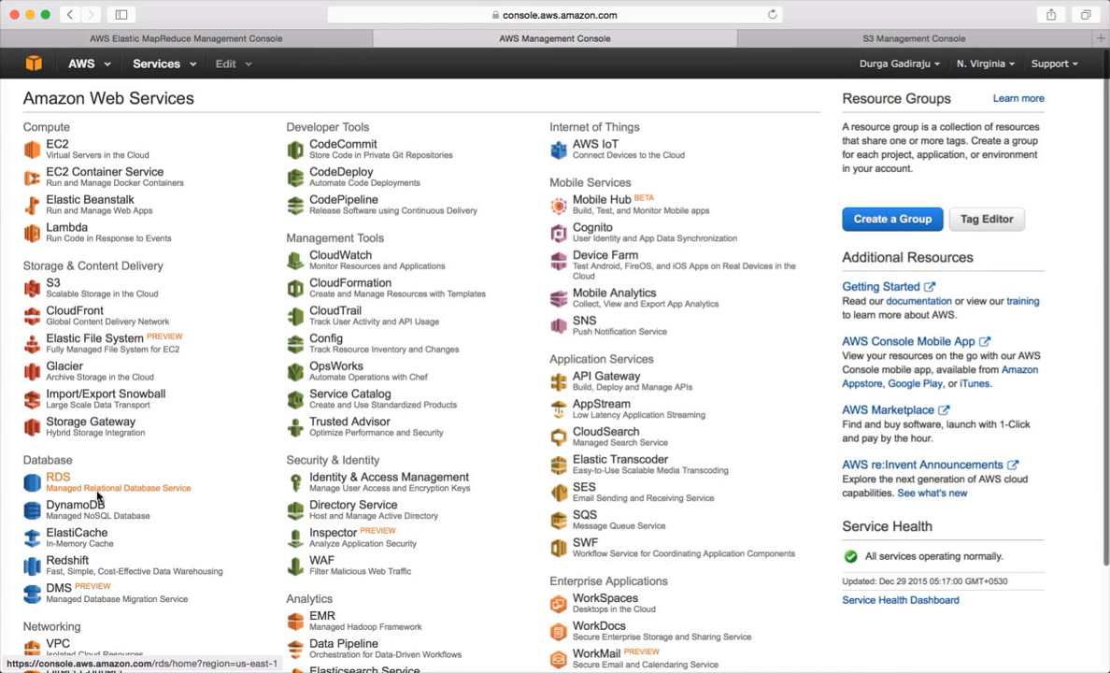
scroll(94, 509, down, 1)
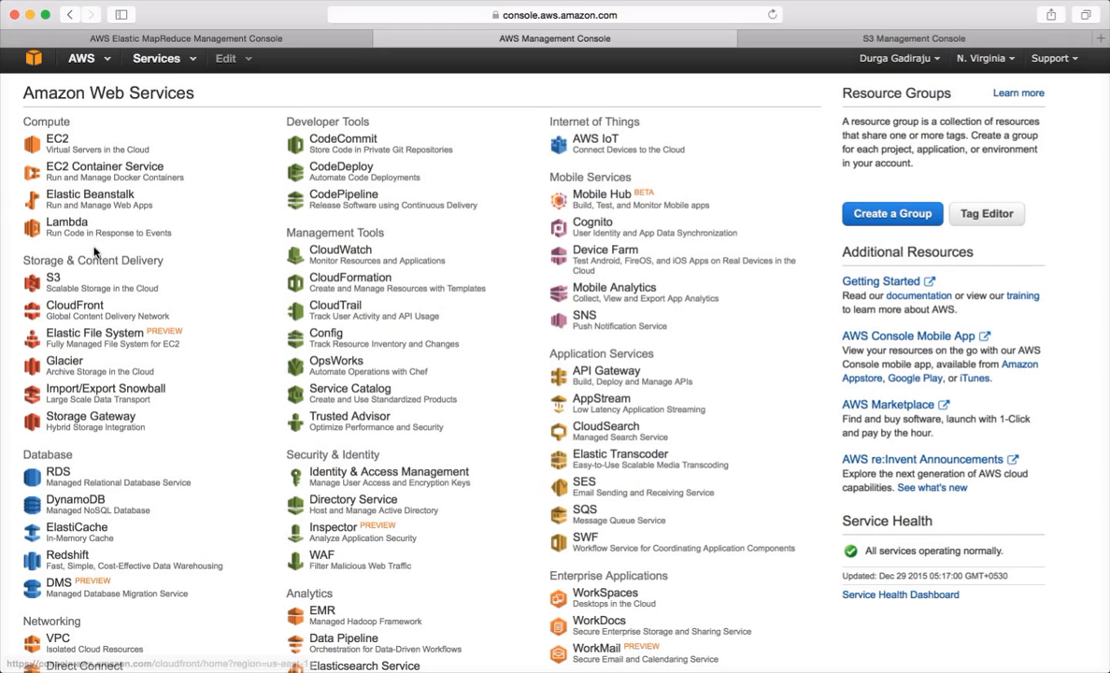
click(59, 146)
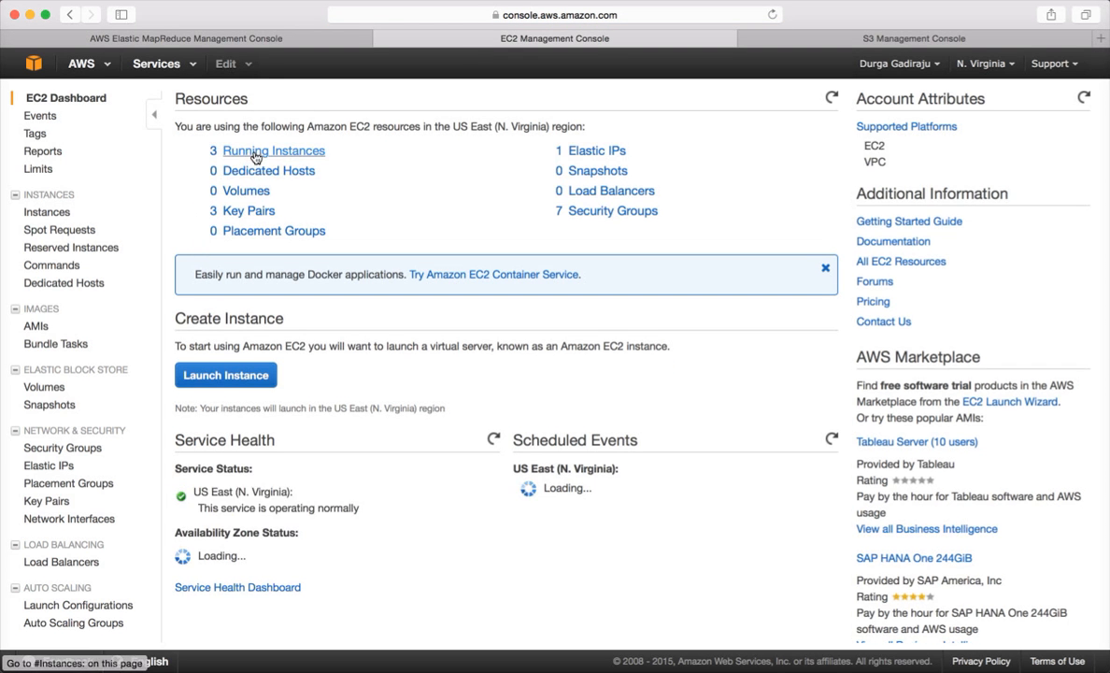
- Move from Running Instances to the Elastic IPs list showing 52.21.86.119
click(255, 155)
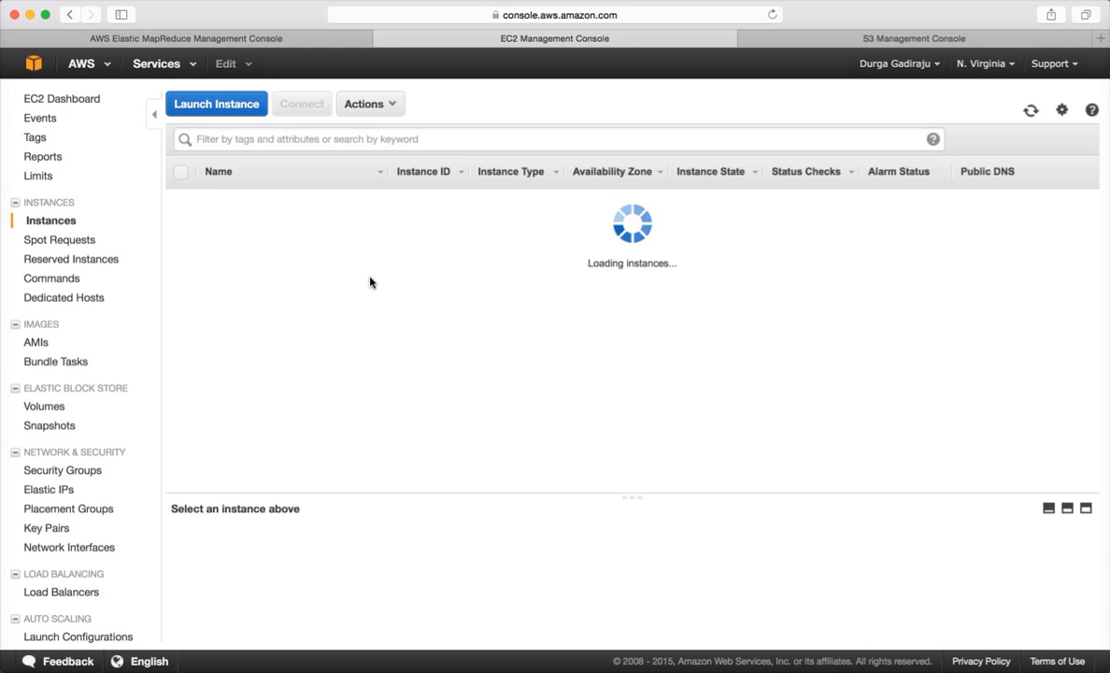
click(51, 491)
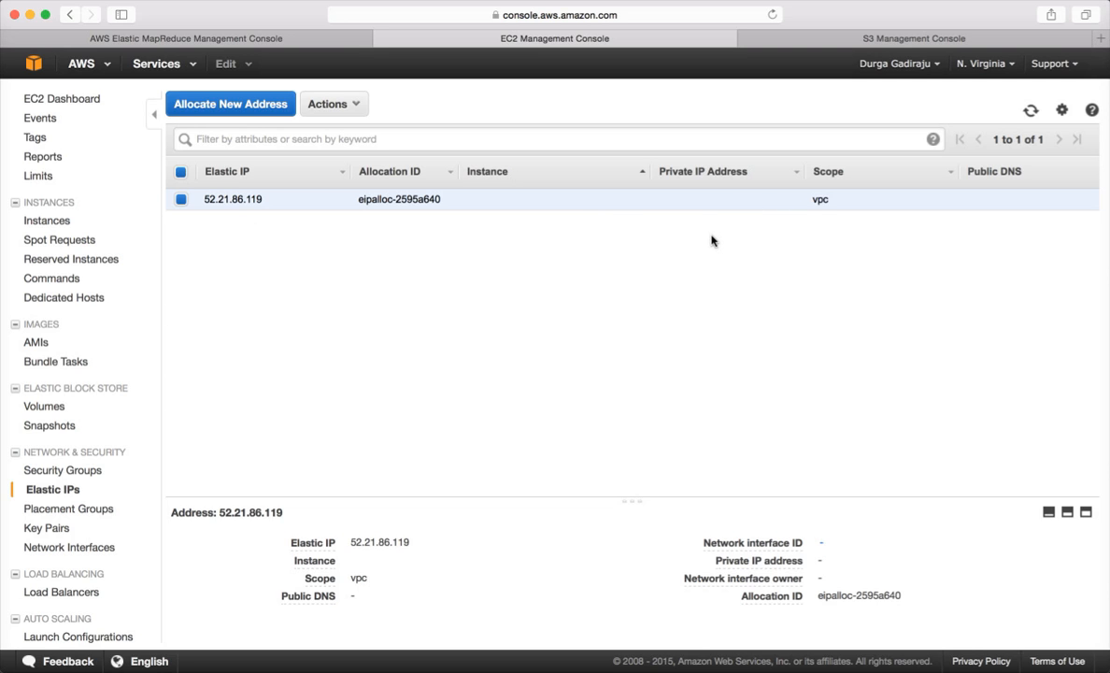
- Allocate a new Elastic IP address, 54.83.58.41
triple_click(820, 200)
click(350, 258)
click(249, 111)
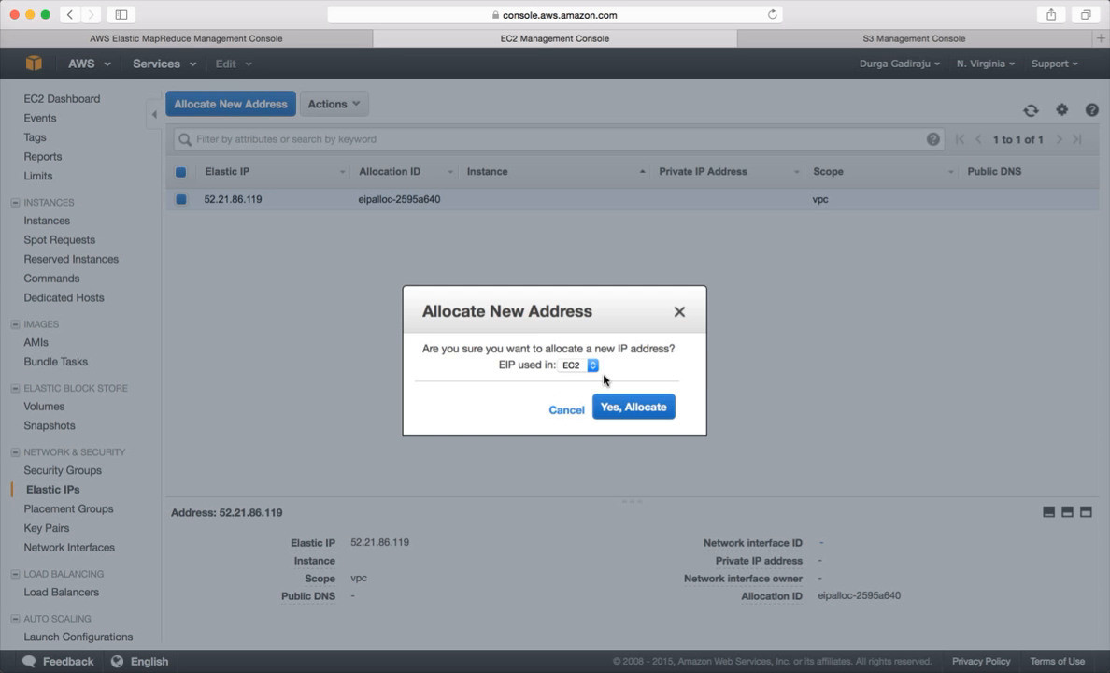
click(630, 416)
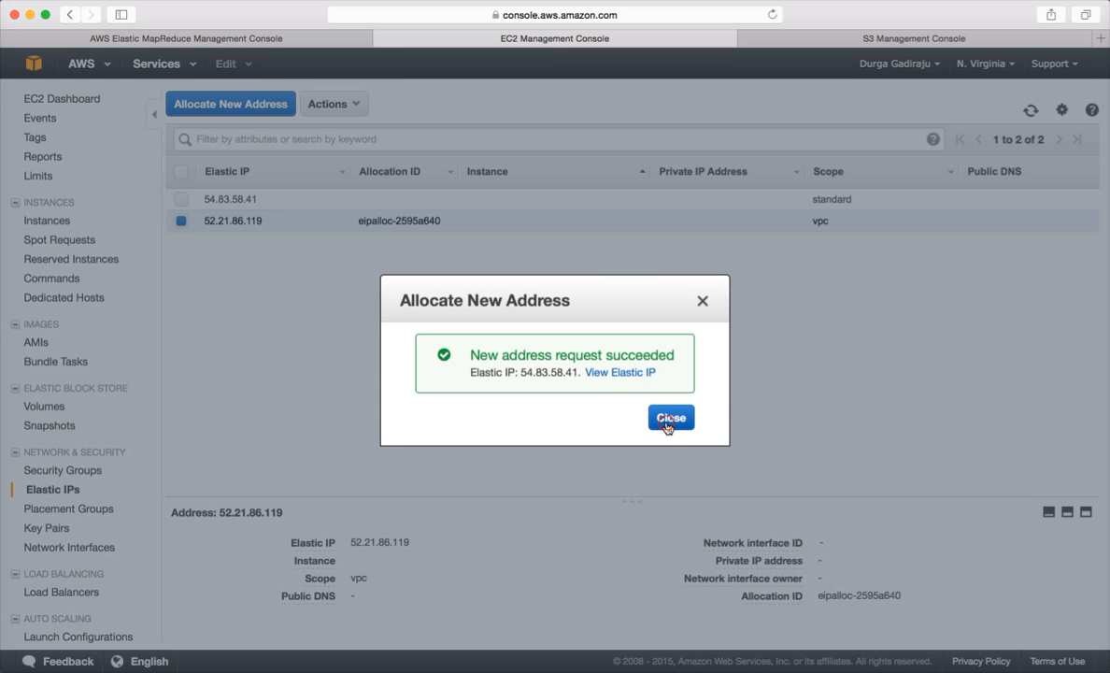
click(624, 395)
- Begin associating only 54.83.58.41 with an instance, then return to the EMR cluster details
click(180, 199)
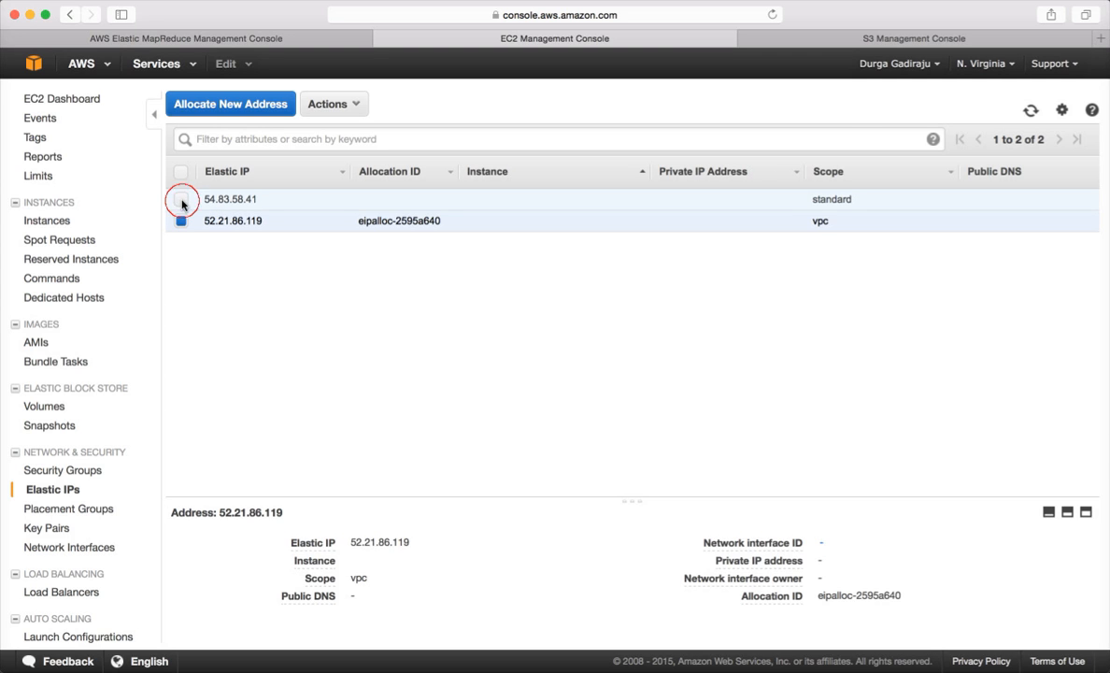
click(181, 221)
click(355, 105)
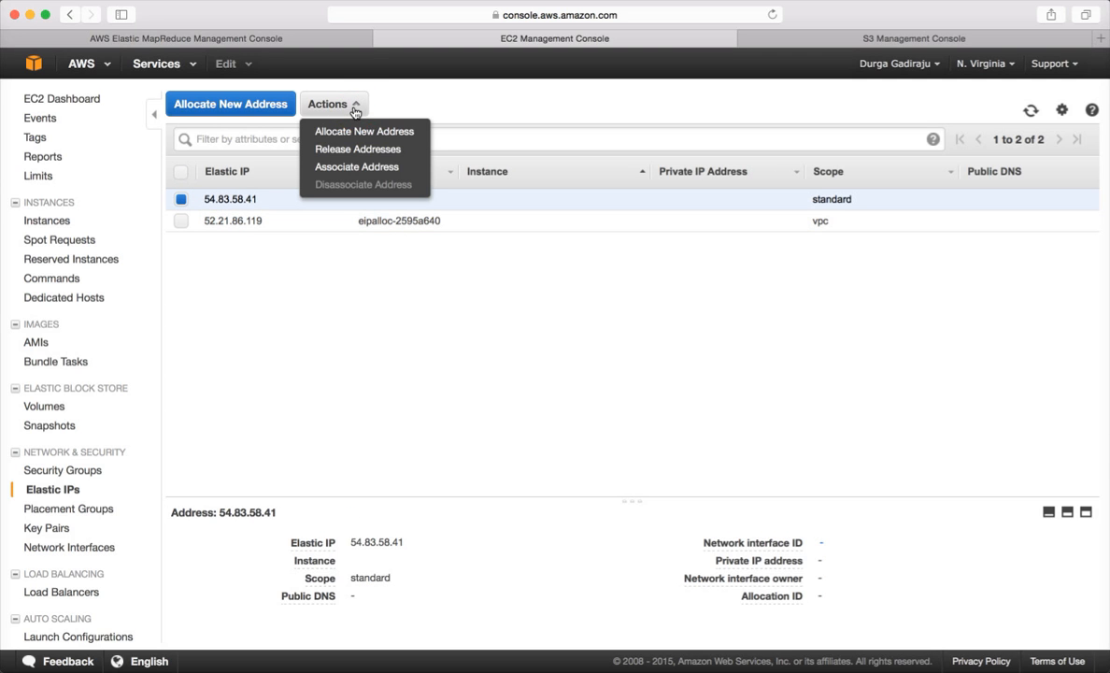
click(358, 167)
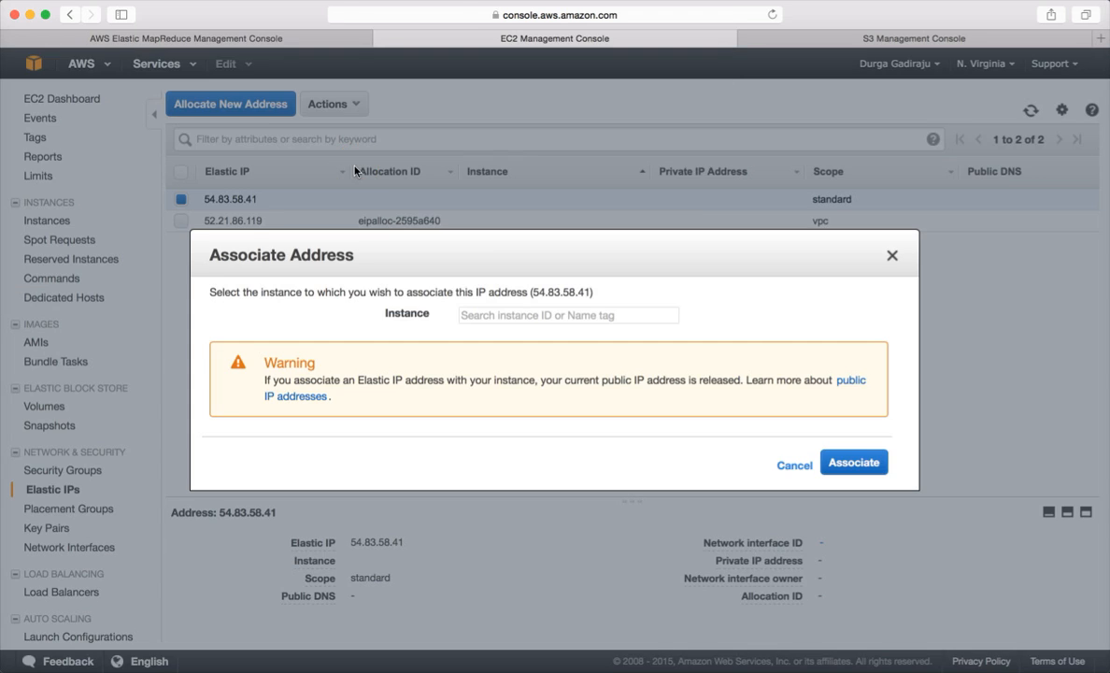
click(542, 315)
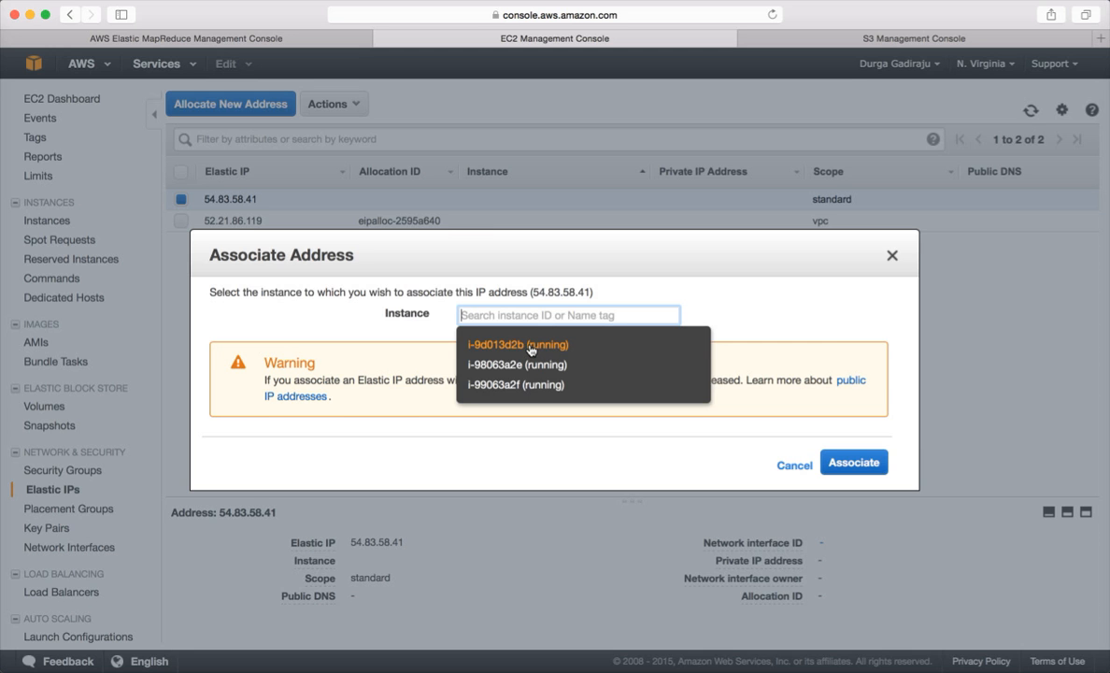
click(275, 42)
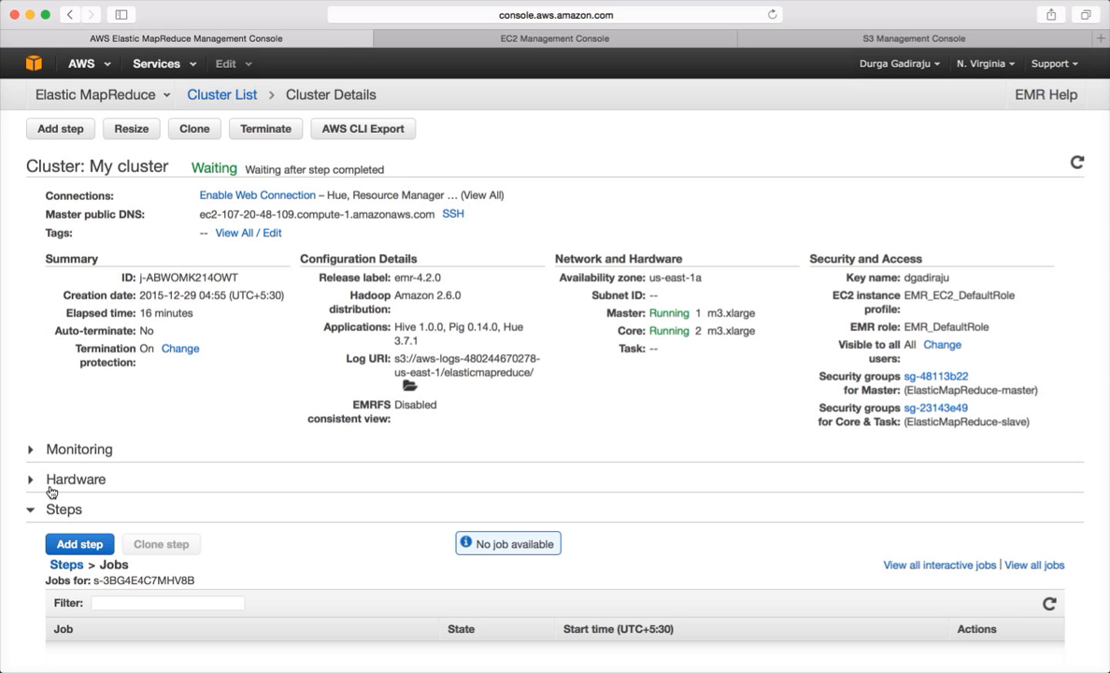
- Expand Hardware, view the Master group's EC2 instances and select instance ID i-9d013d2b
scroll(56, 514, down, 5)
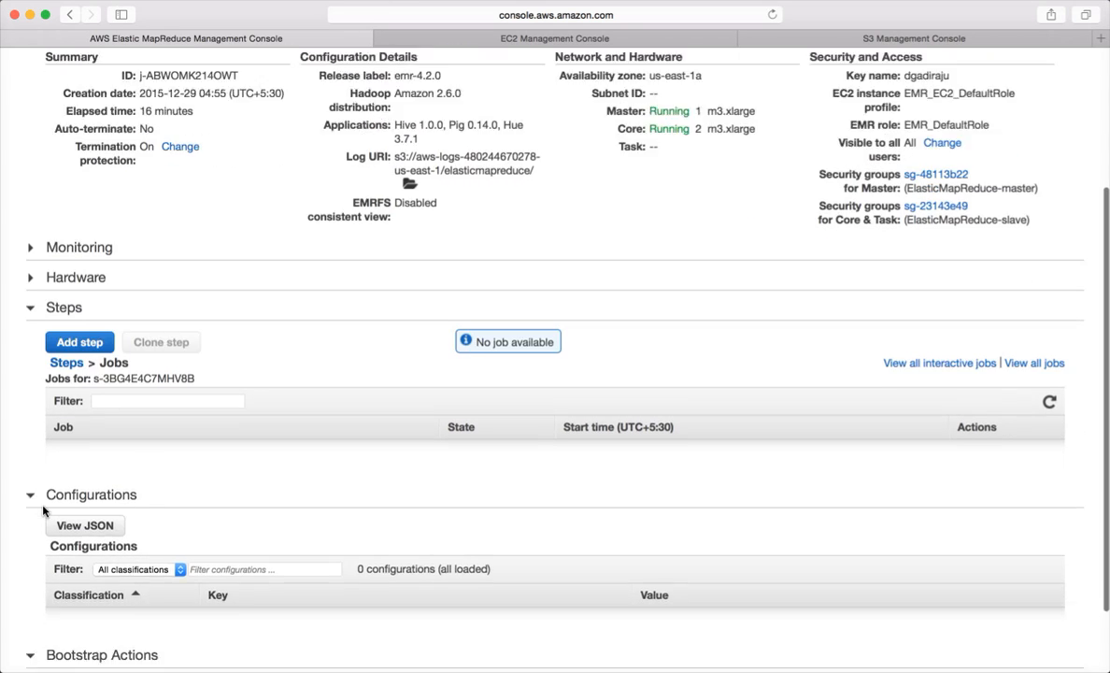
scroll(43, 511, down, 2)
scroll(43, 511, up, 2)
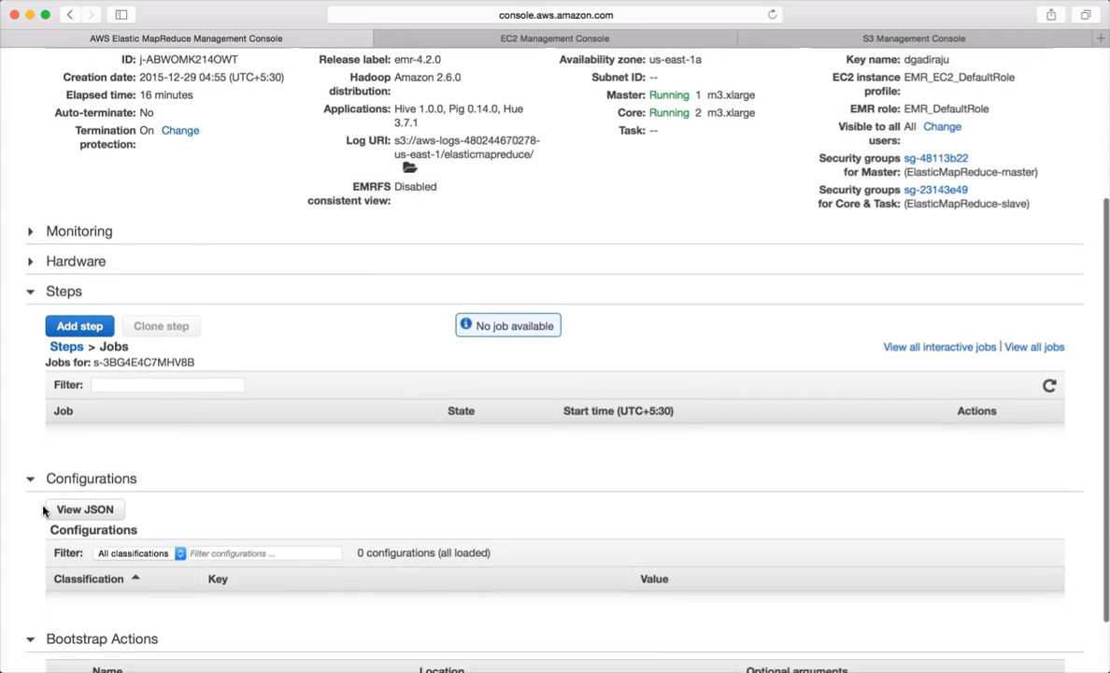
scroll(43, 511, up, 1)
click(31, 277)
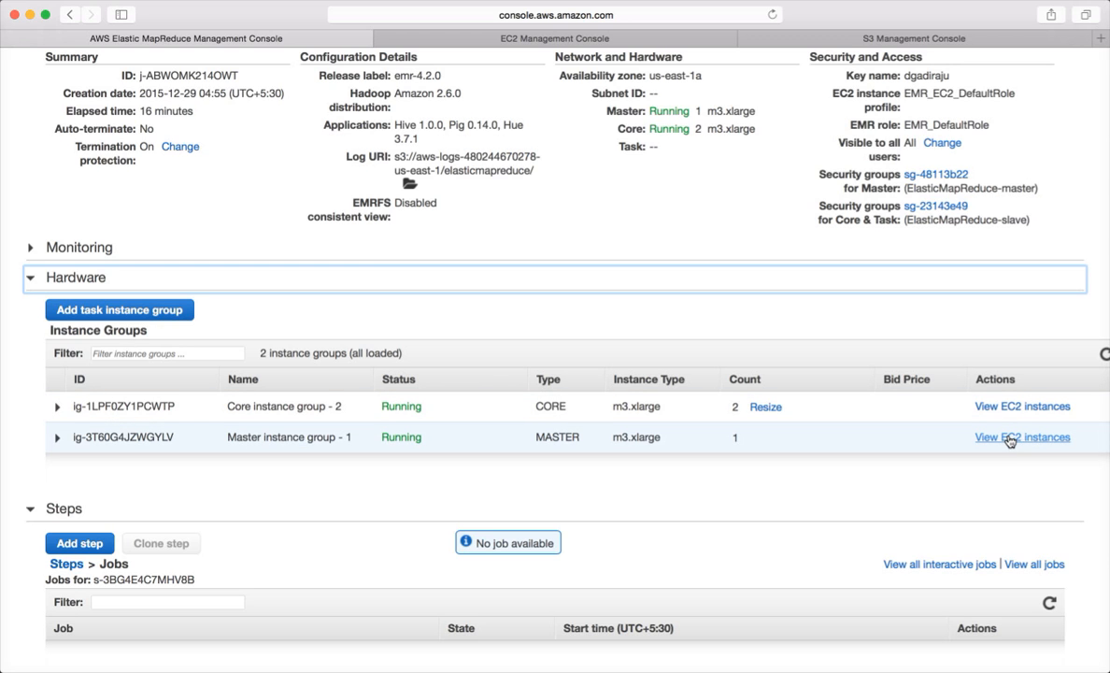
scroll(565, 471, right, 1)
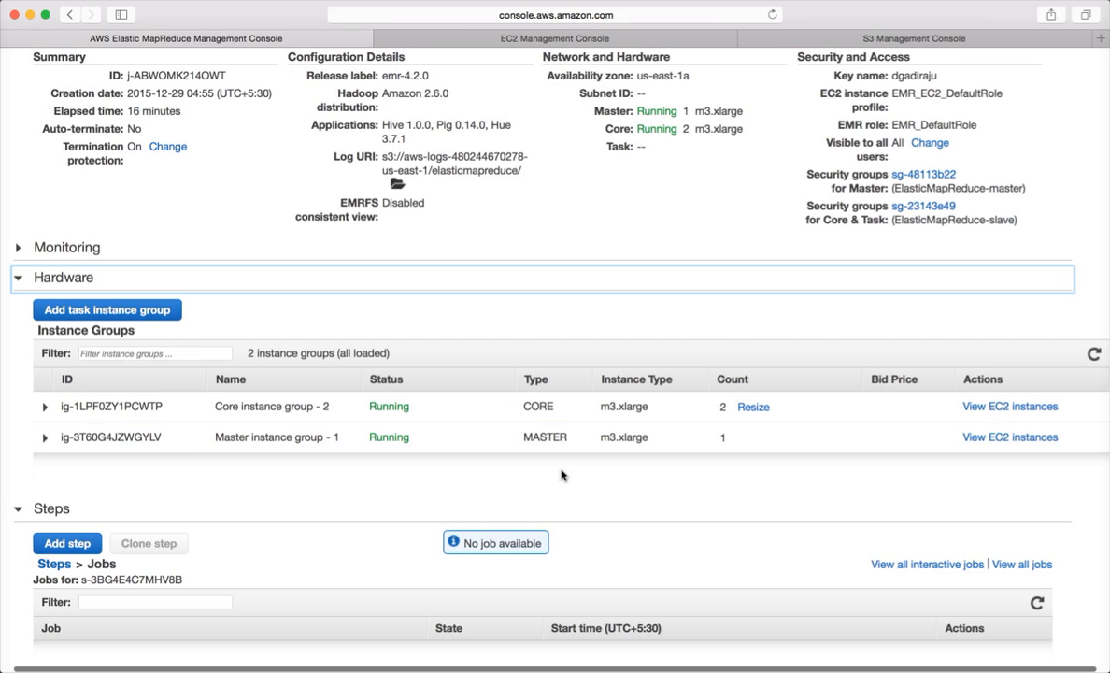
click(1023, 439)
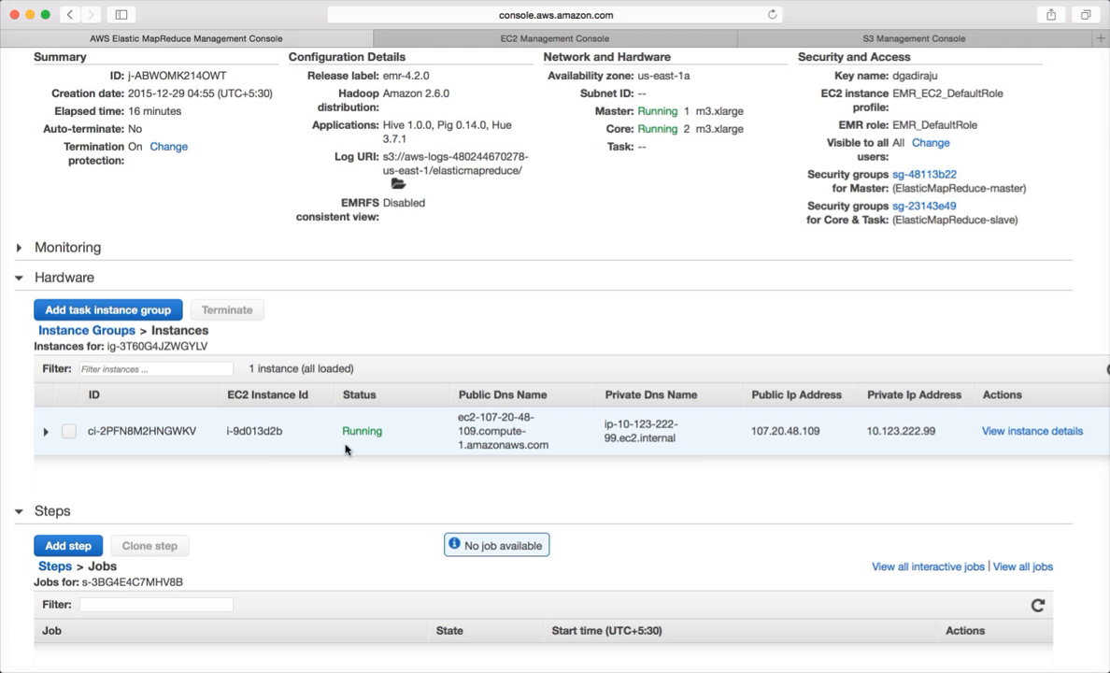
double_click(265, 430)
key(super+Tab)
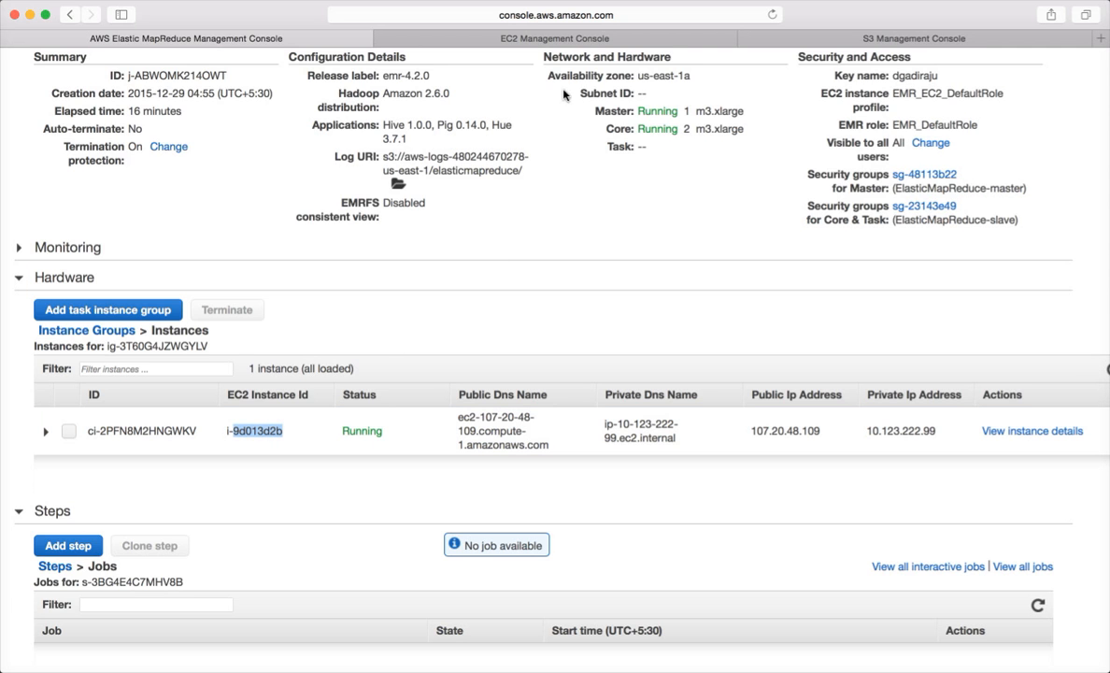
click(568, 41)
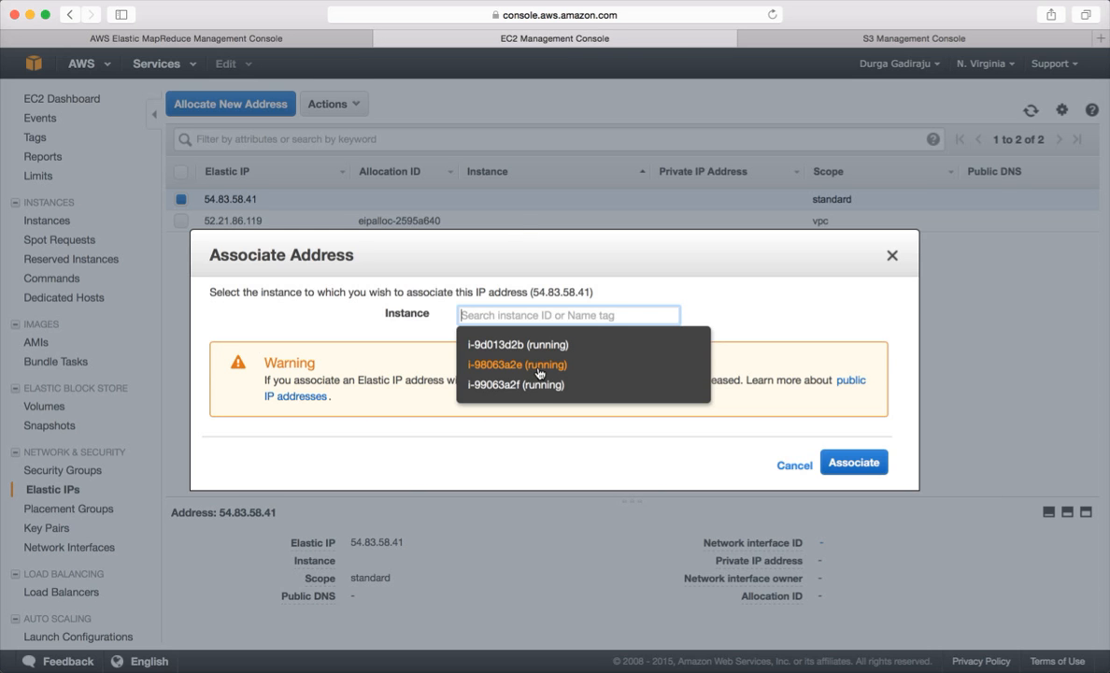
- Associate Elastic IP 54.83.58.41 with the master instance i-9d013d2b
click(292, 38)
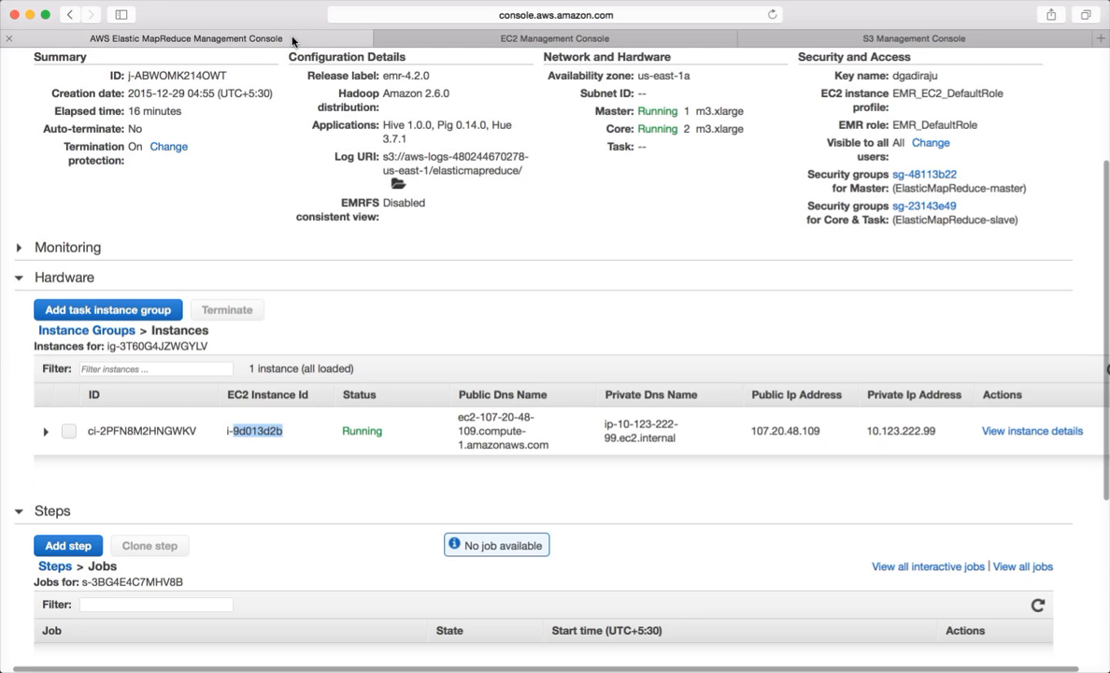
click(463, 45)
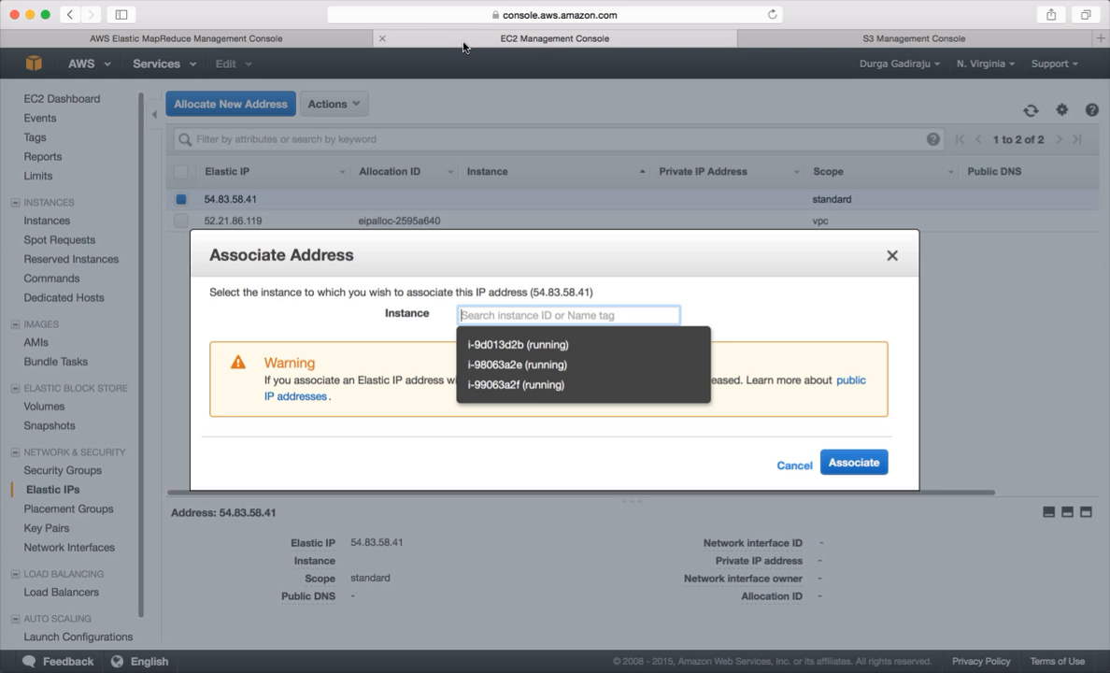
click(494, 345)
click(869, 469)
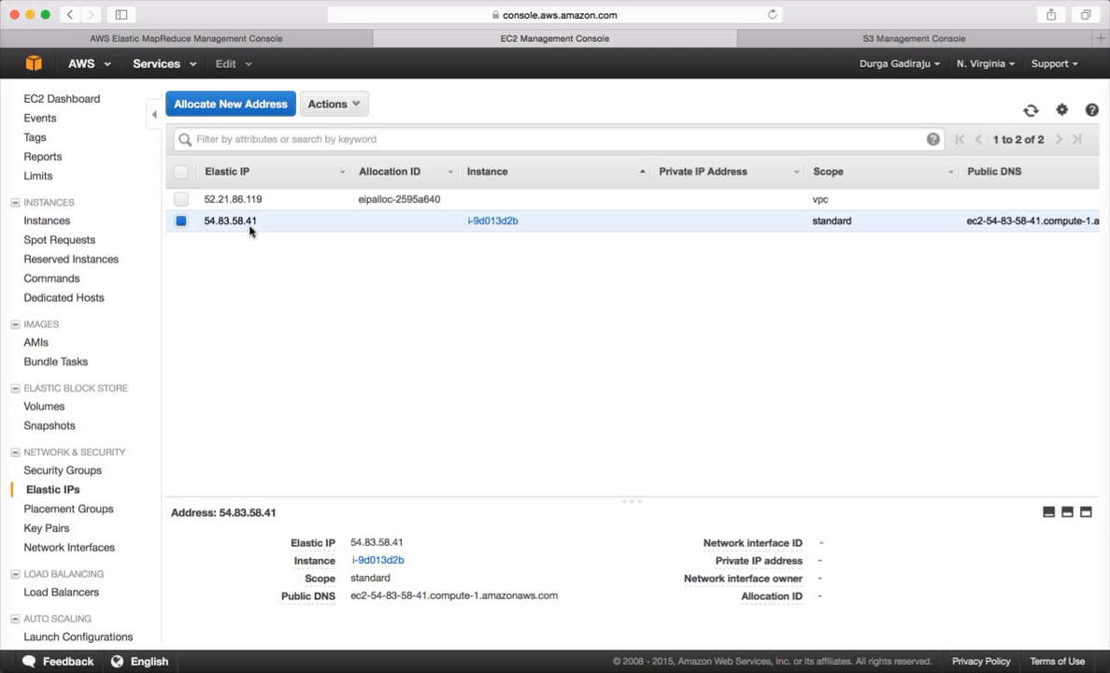
key(super+Tab)
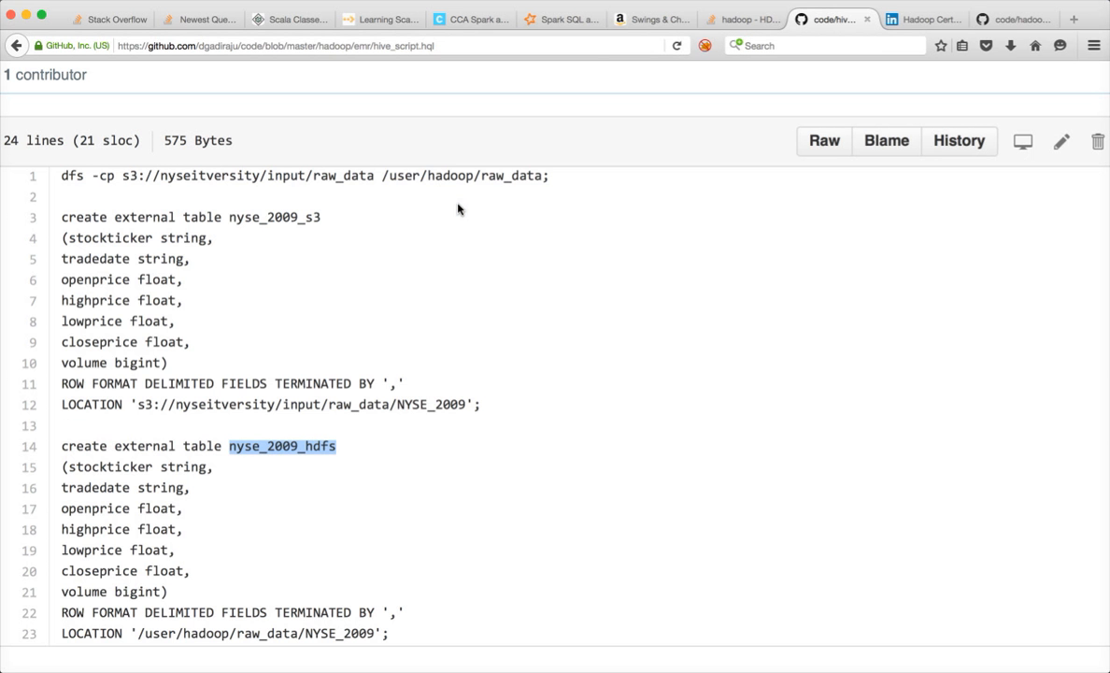
- Rerun the earlier ssh command to the master and cancel it when it hangs
key(super+Tab)
key(super+Tab)
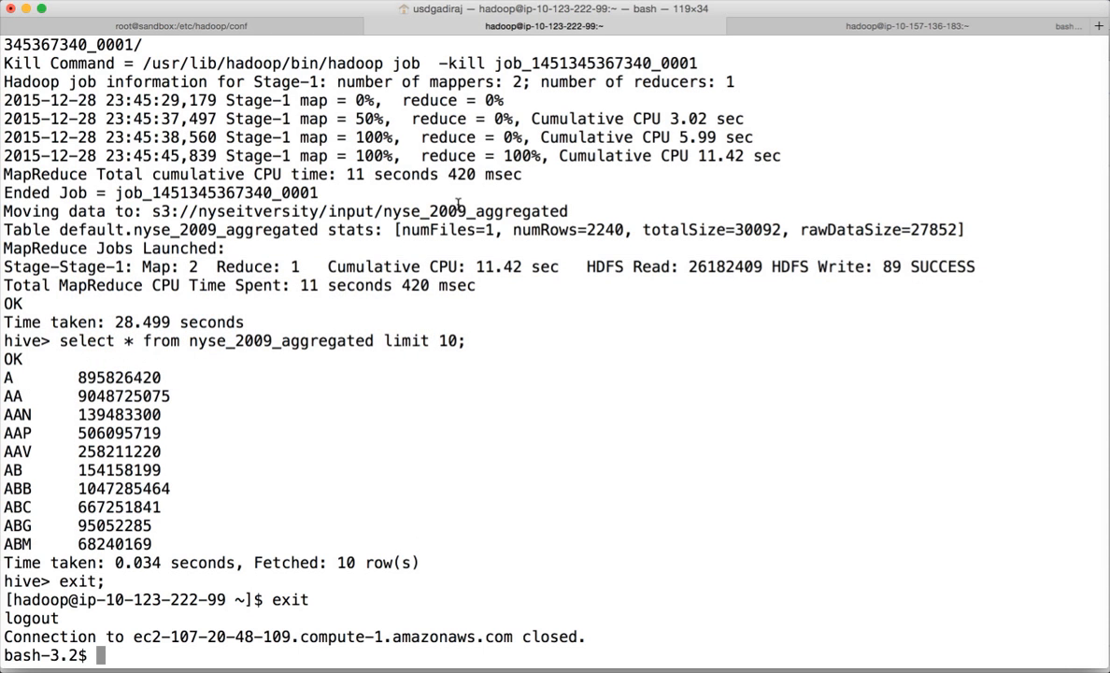
key(Up)
key(Return)
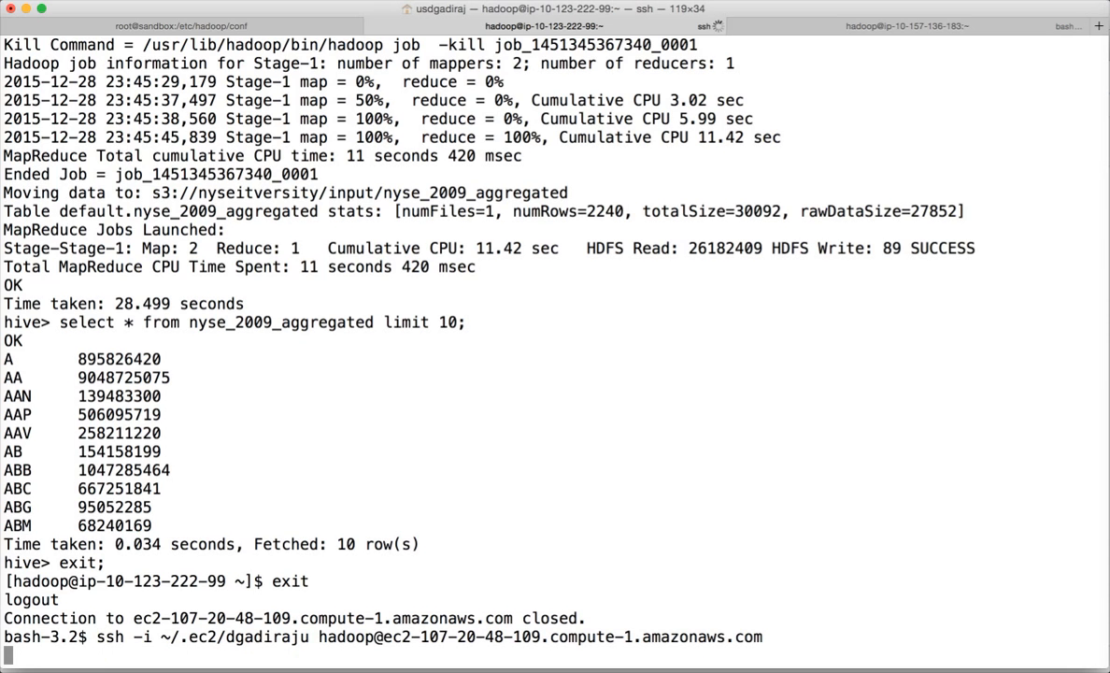
key(ctrl+c)
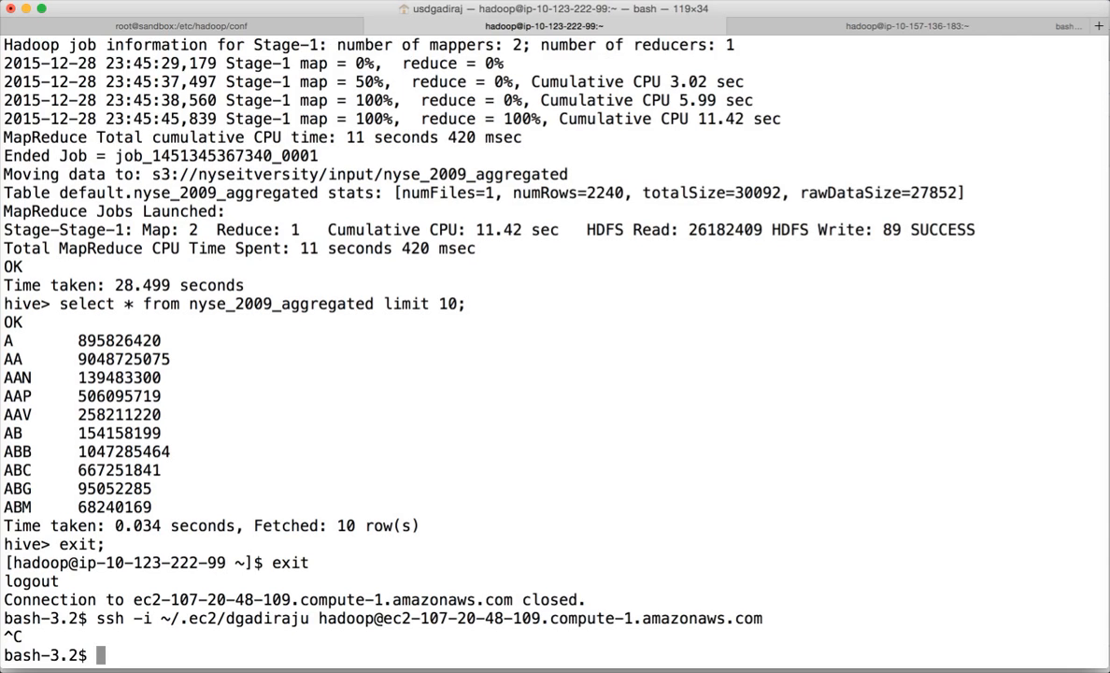
key(super+Tab)
key(super+Tab)
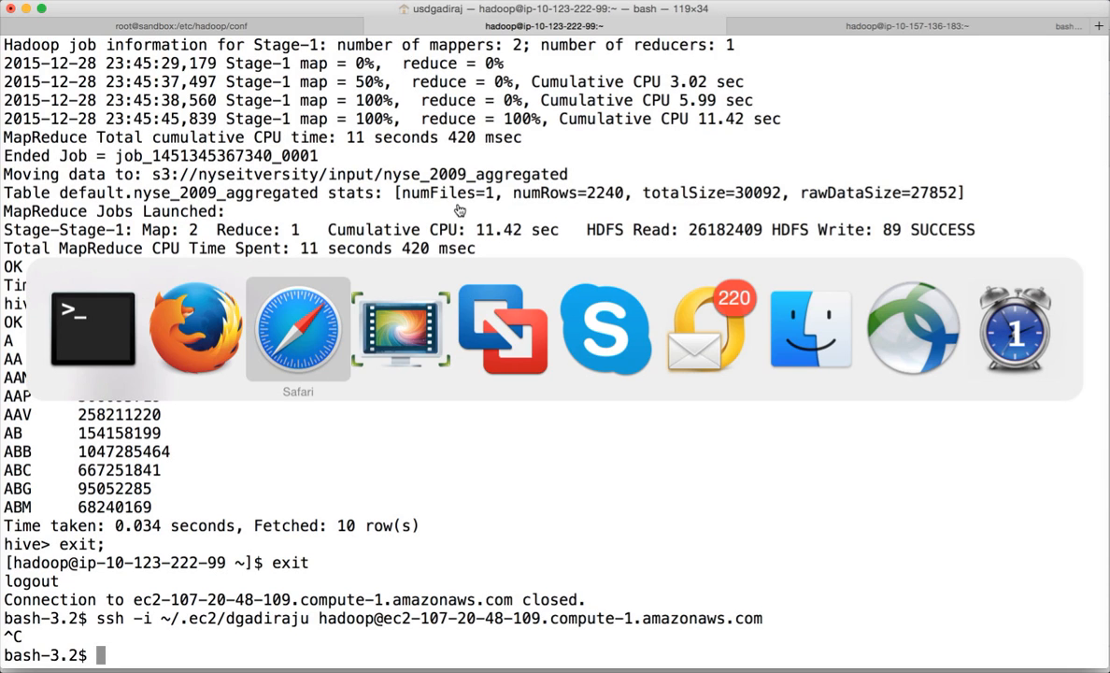
scroll(988, 348, right, 3)
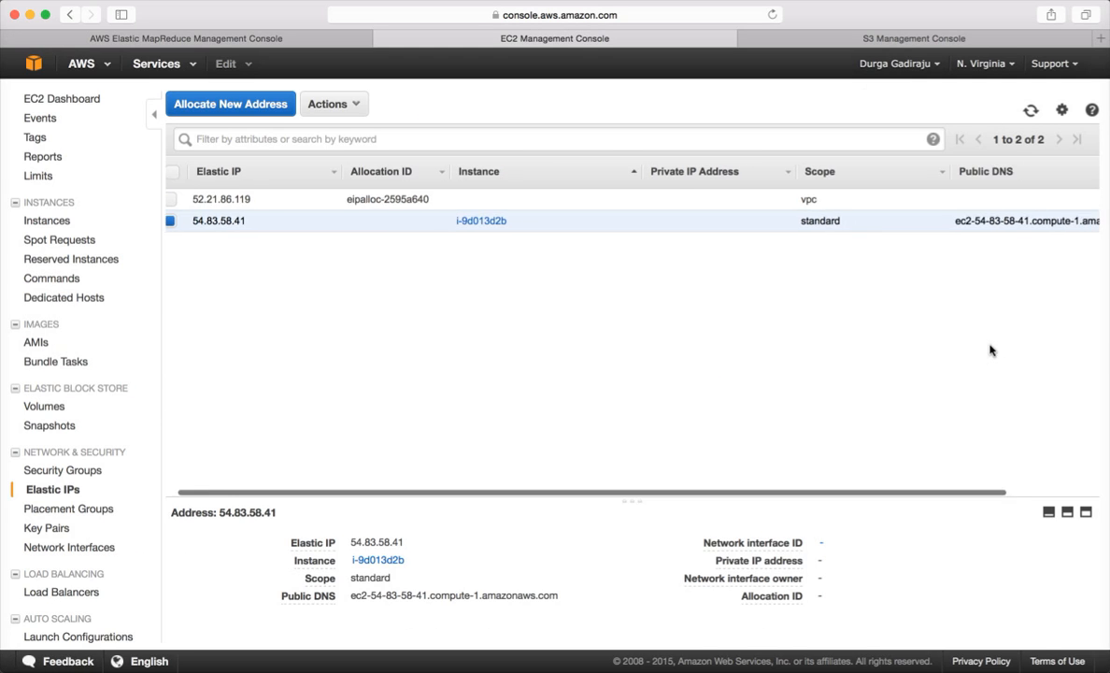
drag(877, 225, 1082, 222)
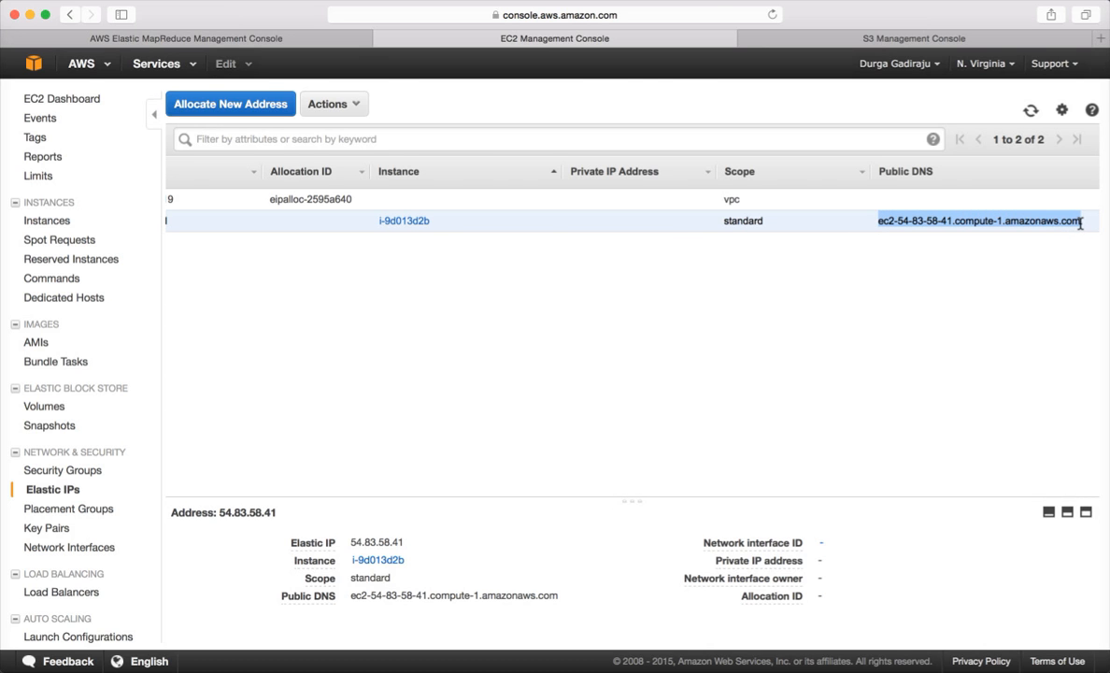
key(super+Tab)
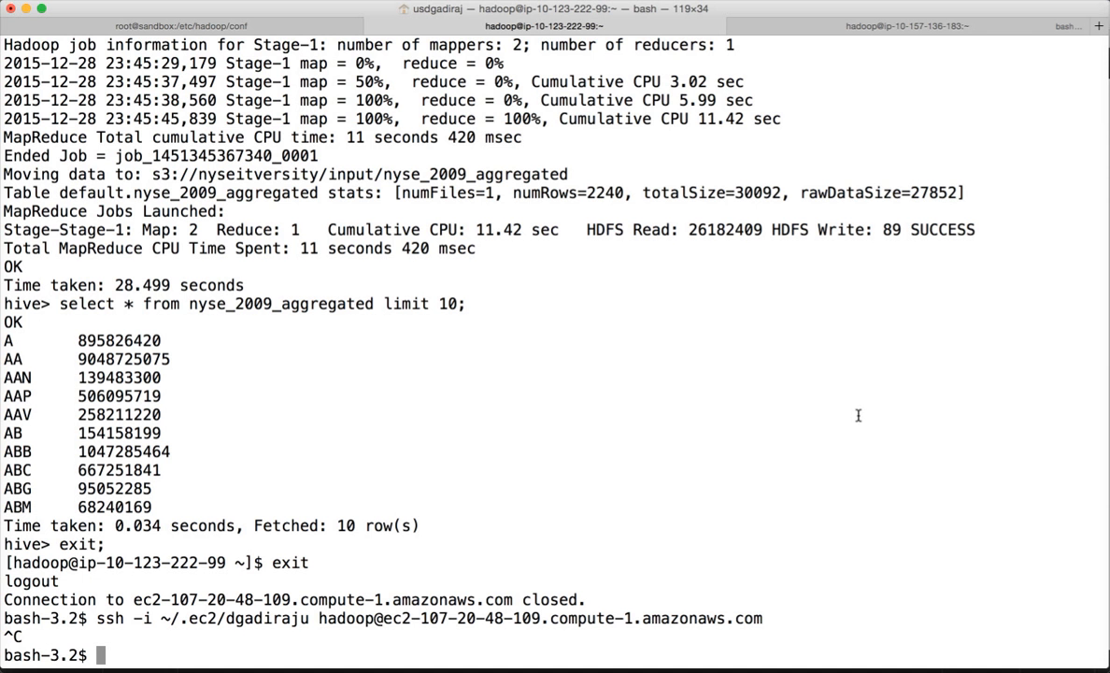
key(Escape)
key(k)
key(w)
key(w)
key(w)
key(w)
key(w)
key(w)
key(w)
key(w)
key(w)
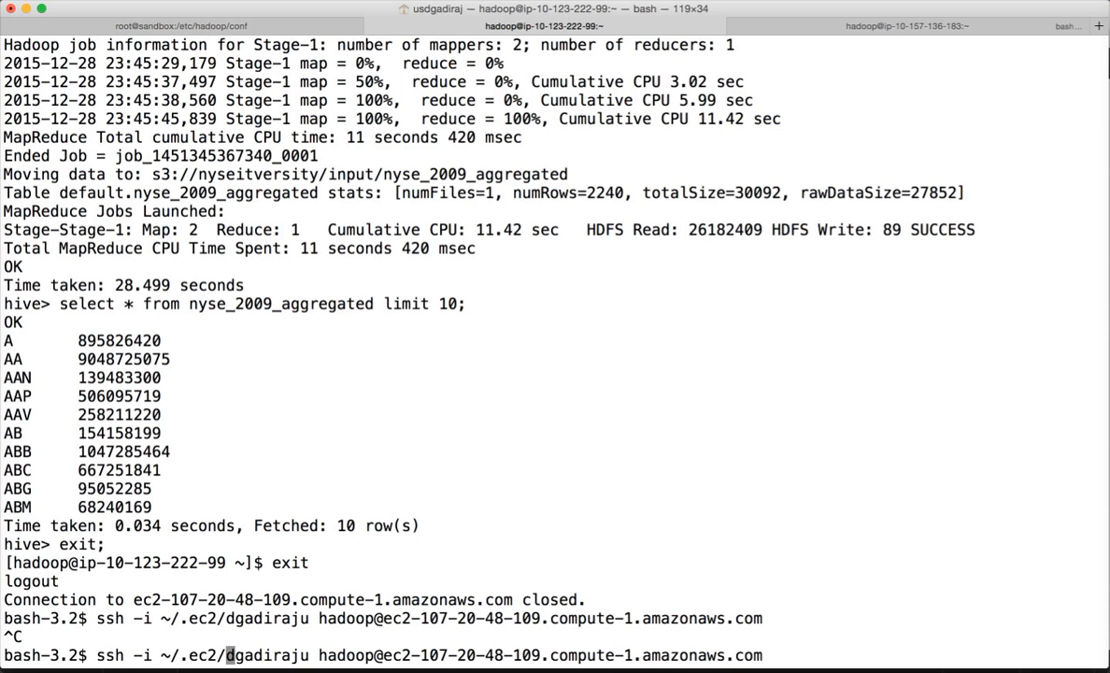
key(shift+c)
key(super+v)
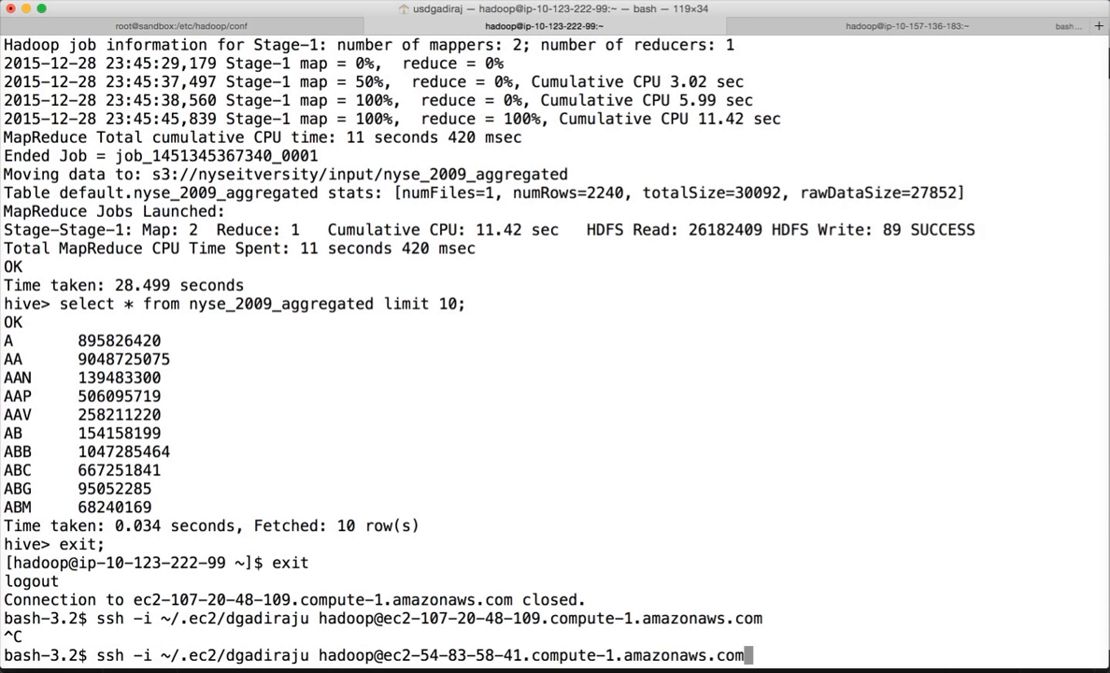
key(Return)
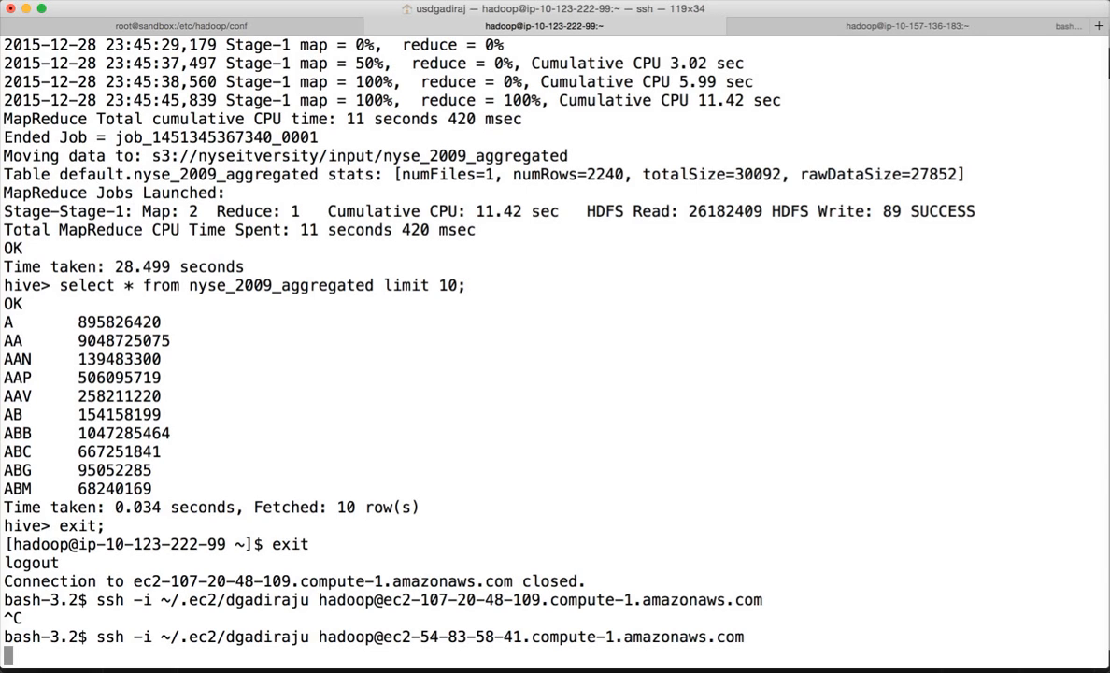
- Check on the pending ssh connection and clear the Public DNS selection in EC2
key(super+Tab)
scroll(858, 420, left, 3)
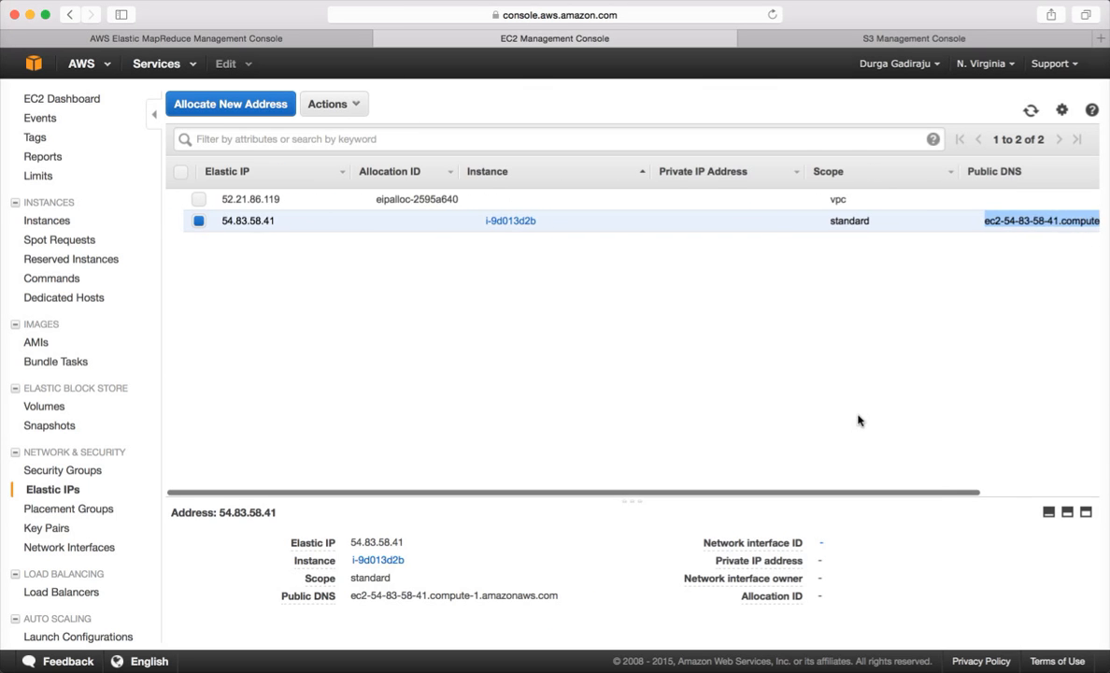
key(super+Tab)
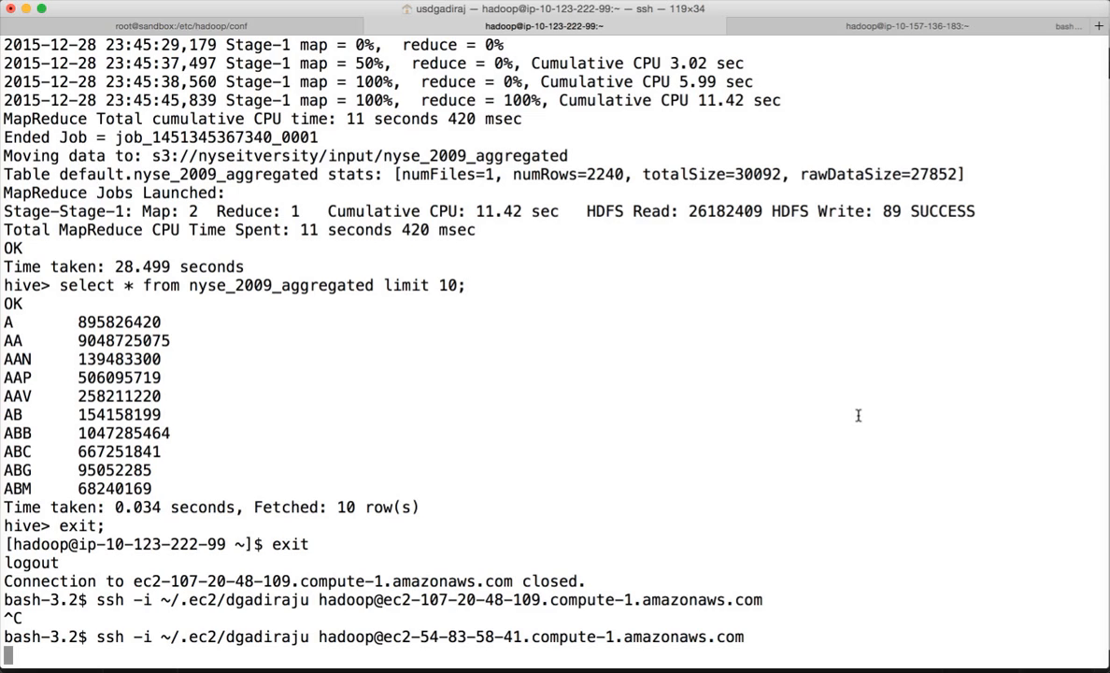
key(super+Tab)
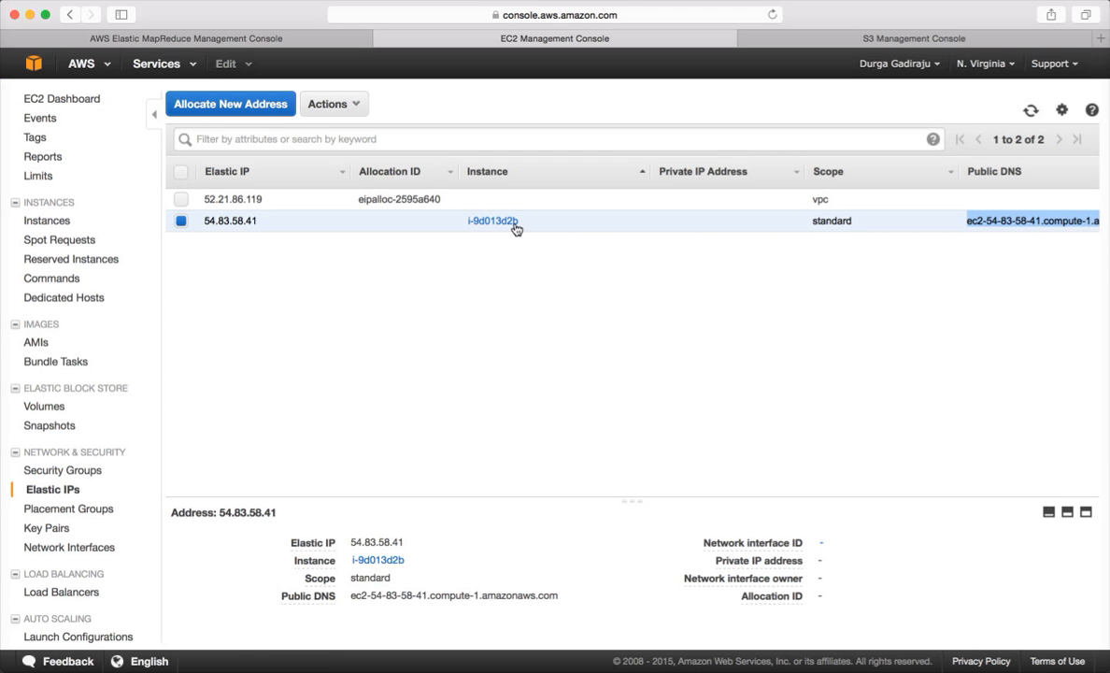
click(409, 299)
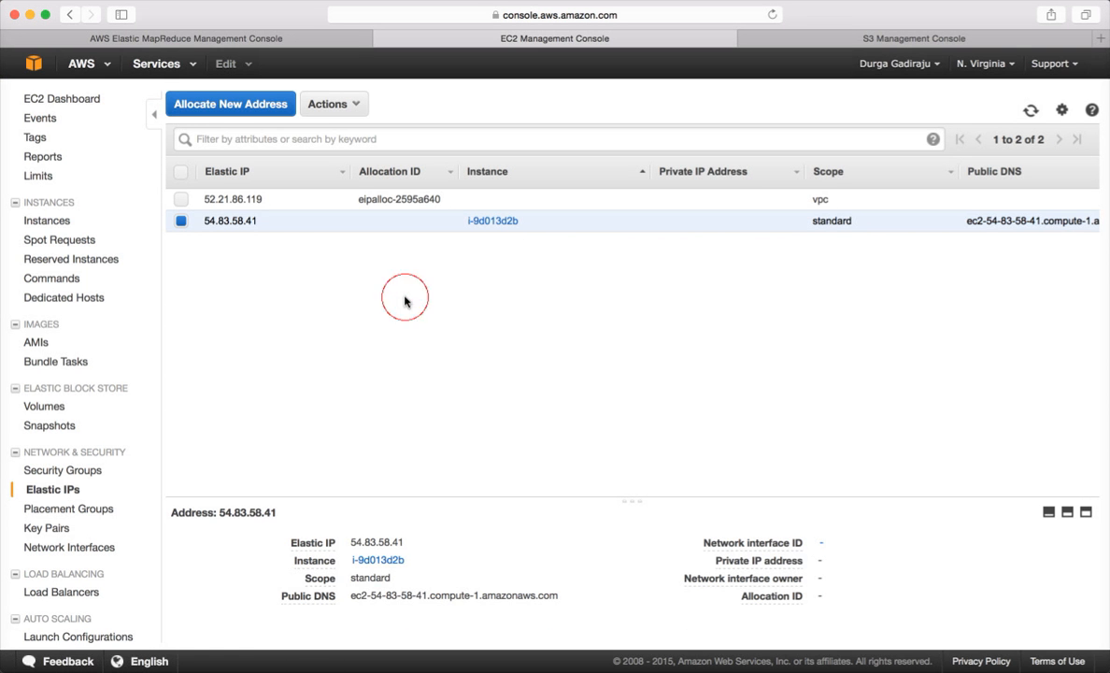
- Confirm the master instance shows public IP 54.83.58.41, then cancel the stalled ssh
click(63, 220)
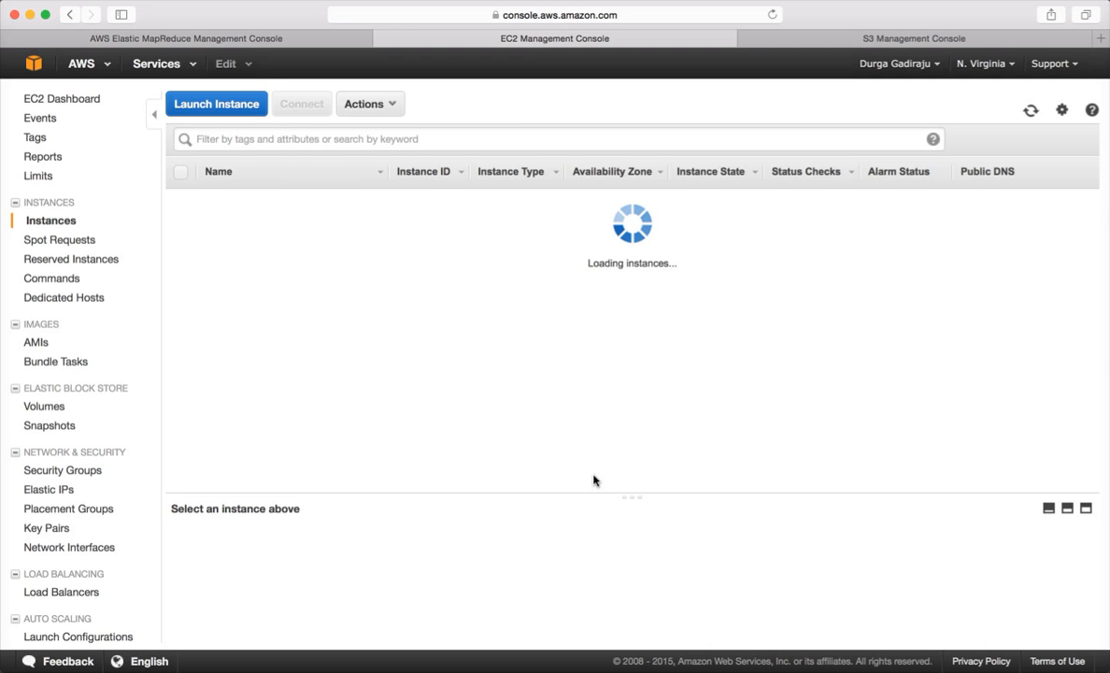
key(super+Tab)
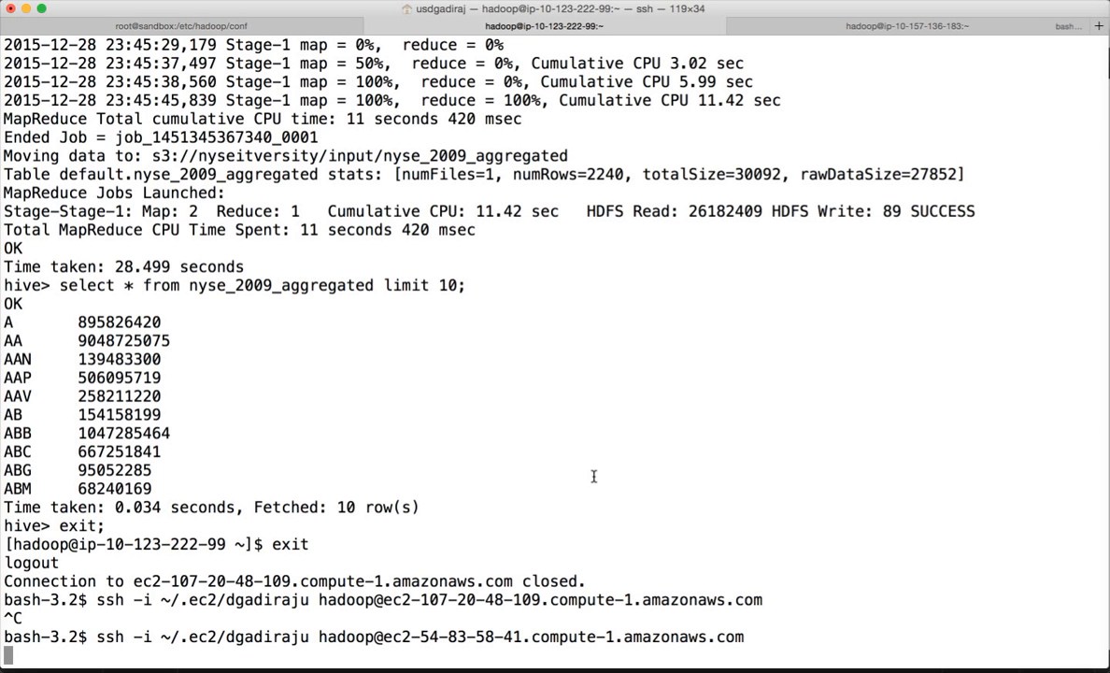
key(super+Tab)
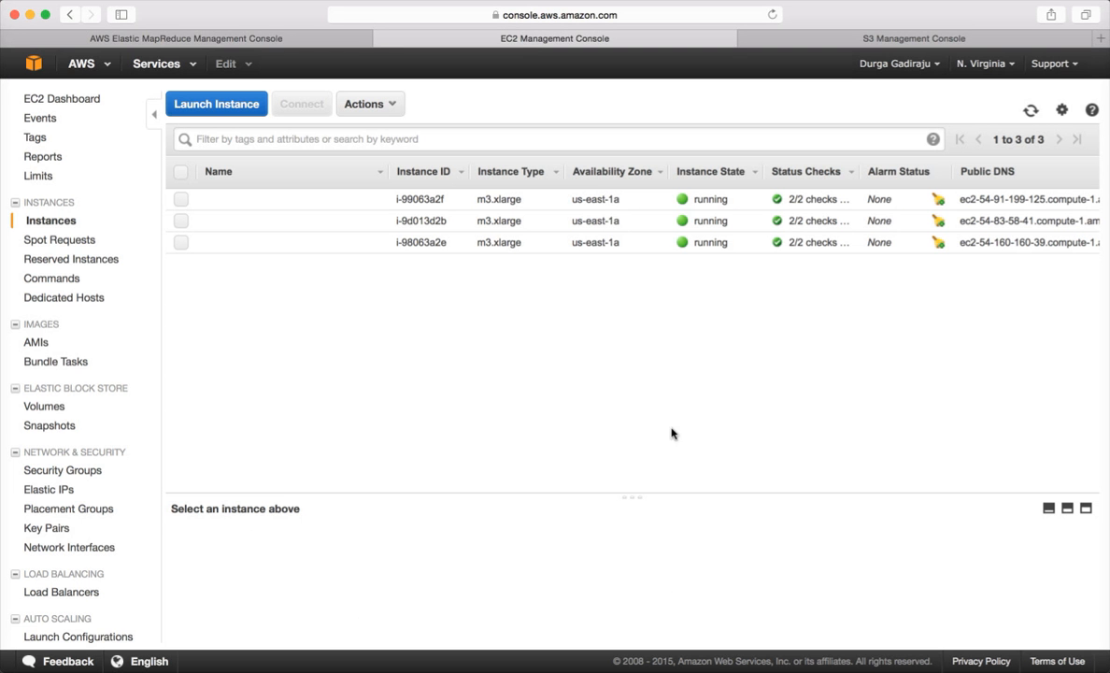
scroll(671, 432, right, 2)
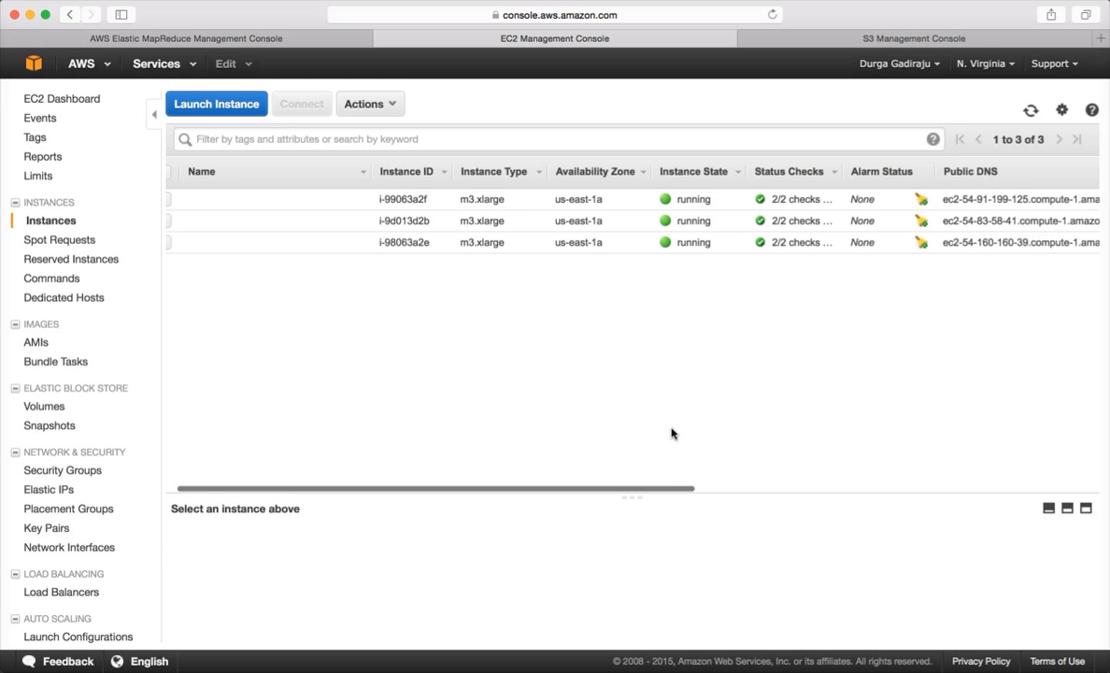
scroll(671, 432, right, 8)
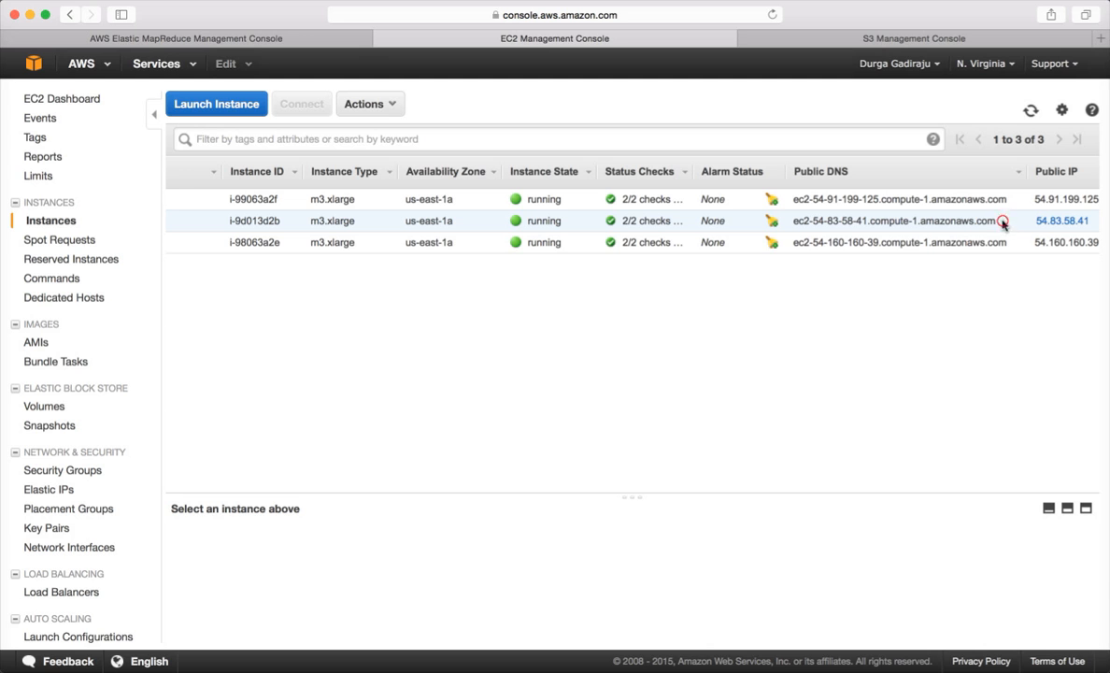
drag(997, 221, 792, 221)
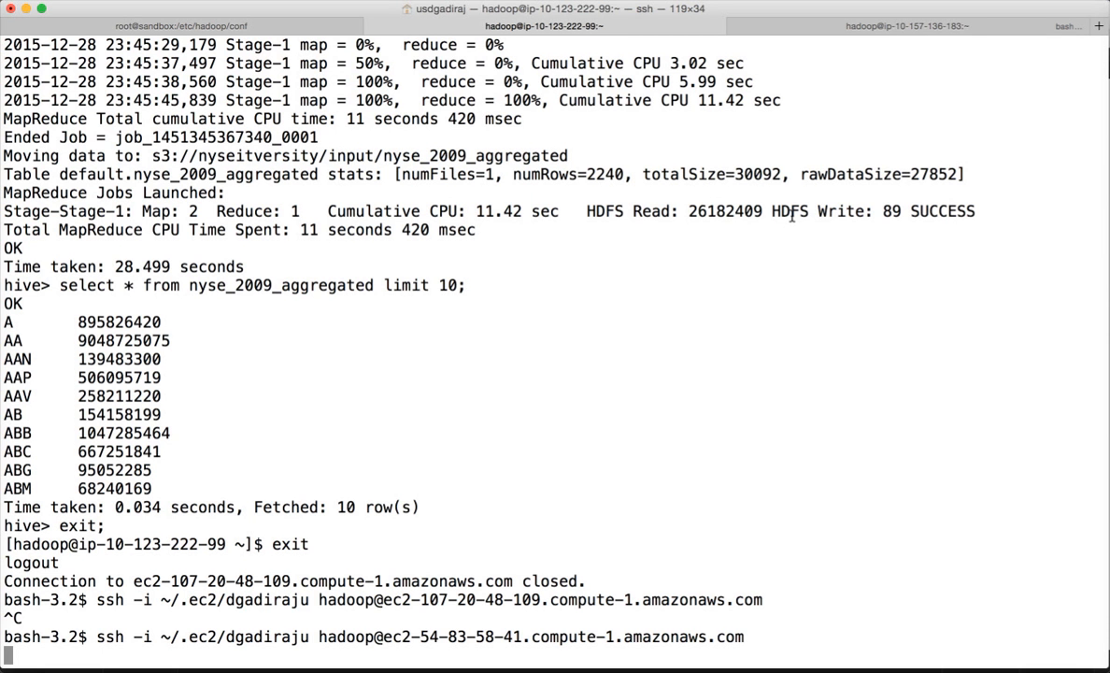
key(ctrl+c)
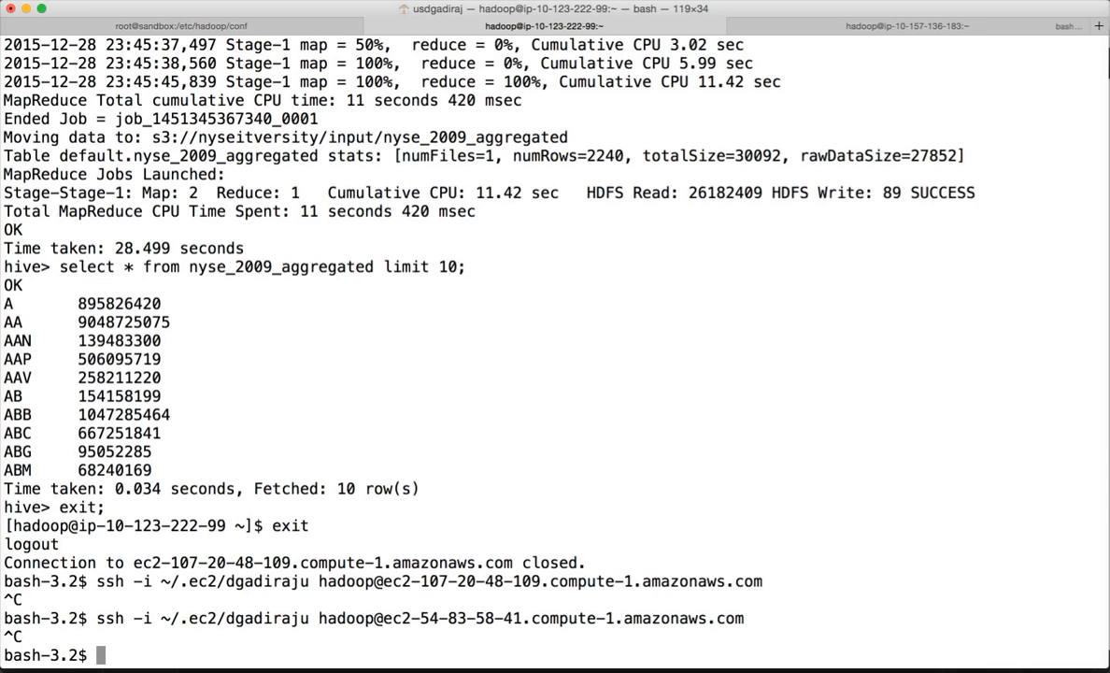
- SSH to the master via its Elastic IP hostname, accepting the new host key with yes
key(Up)
key(ctrl+a)
key(Right)
key(Right)
key(Right)
key(Right)
key(Right)
key(Right)
key(Right)
key(Right)
key(Right)
key(Right)
key(Right)
key(Right)
key(Right)
key(Right)
key(Right)
key(Right)
key(Right)
key(Right)
key(Right)
key(Right)
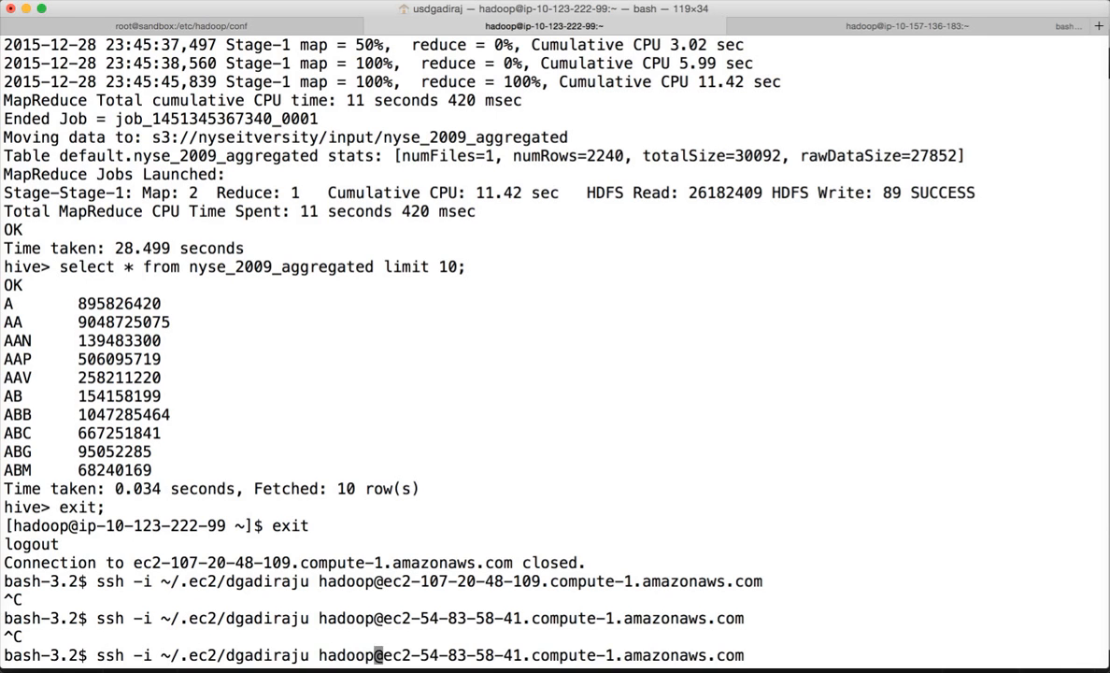
key(ctrl+k)
key(super+v)
key(Return)
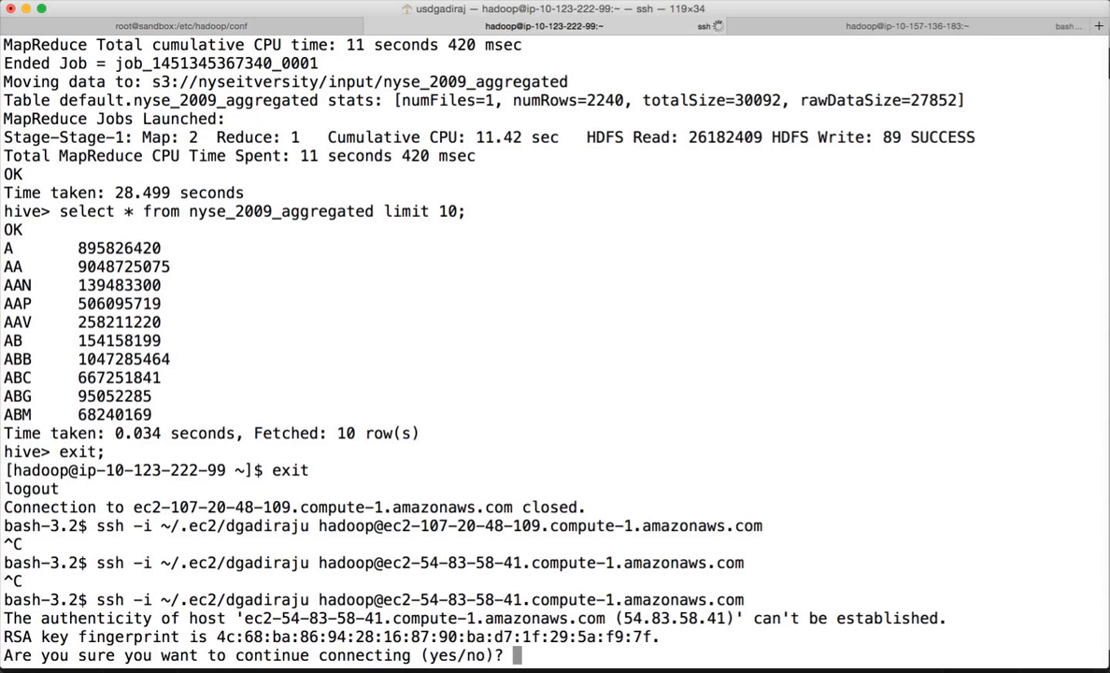
text(yes)
key(Return)
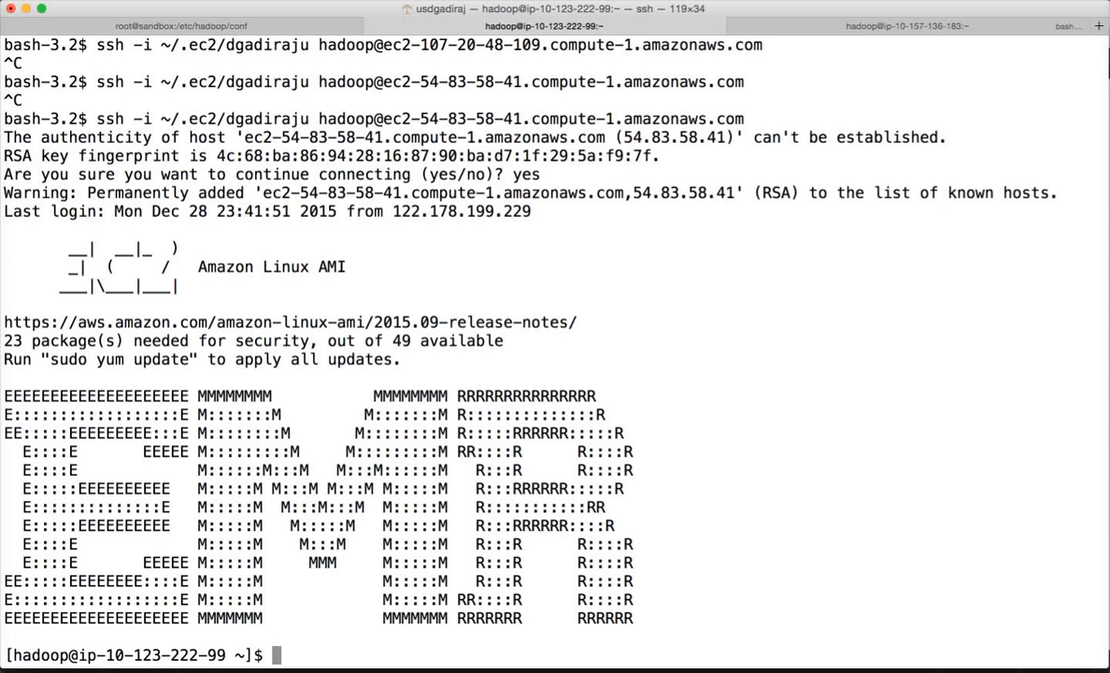
- End the SSH session with exit and return to the EC2 instances list
text(exit)
key(Return)
key(super+Tab)
key(super+Tab)
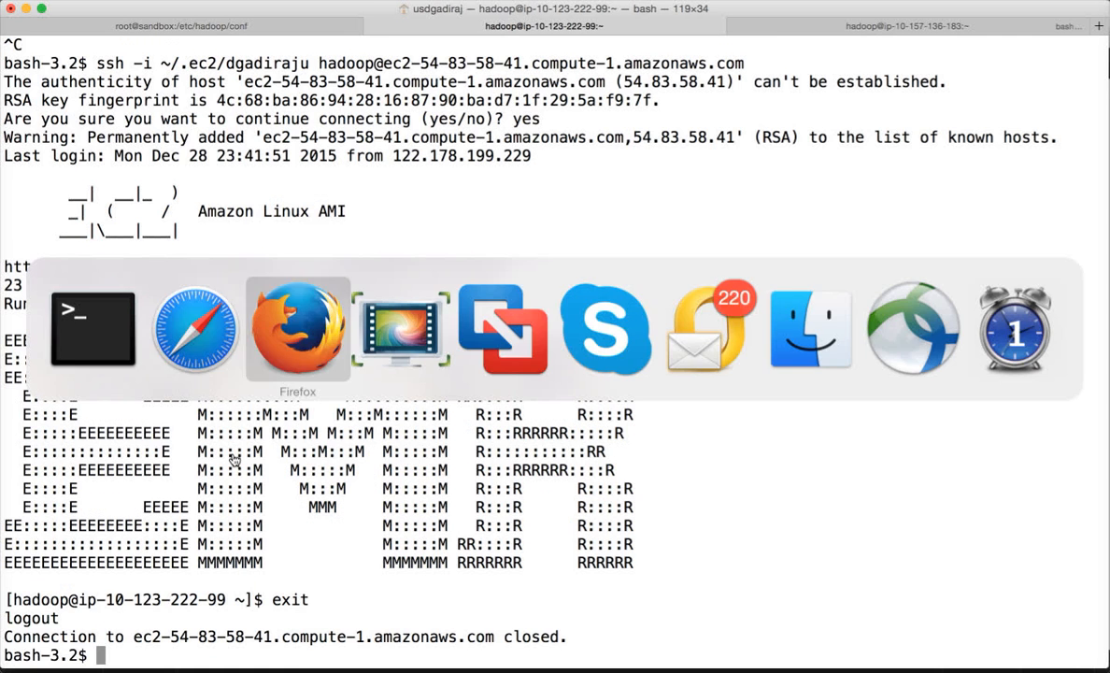
key(super+Tab)
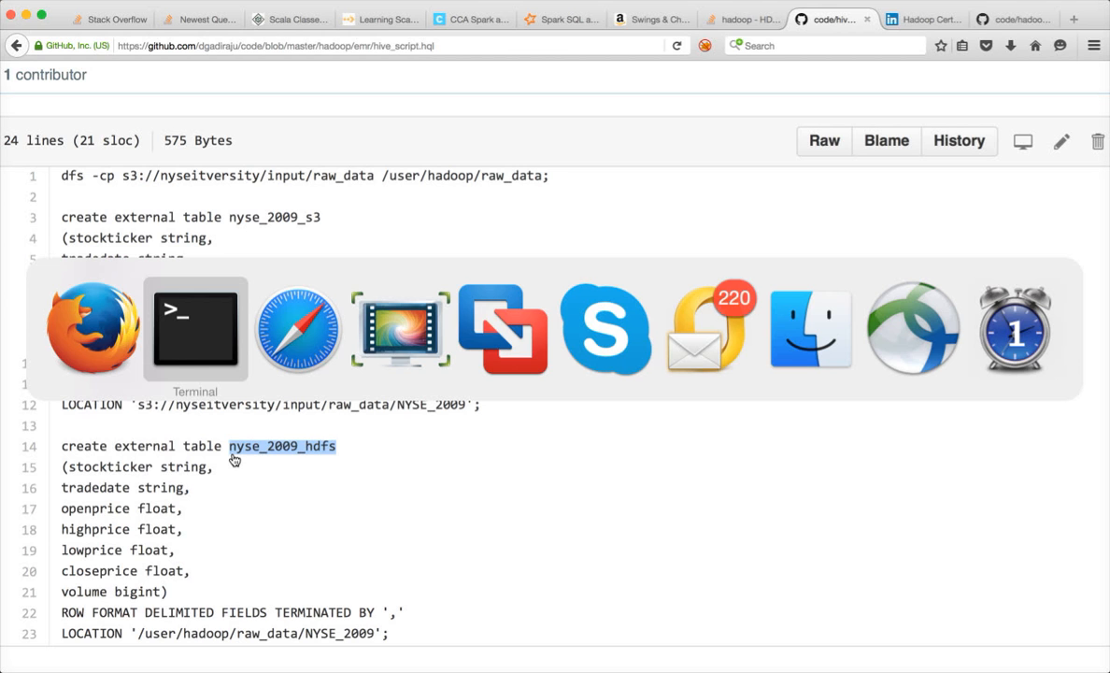
key(super+Tab)
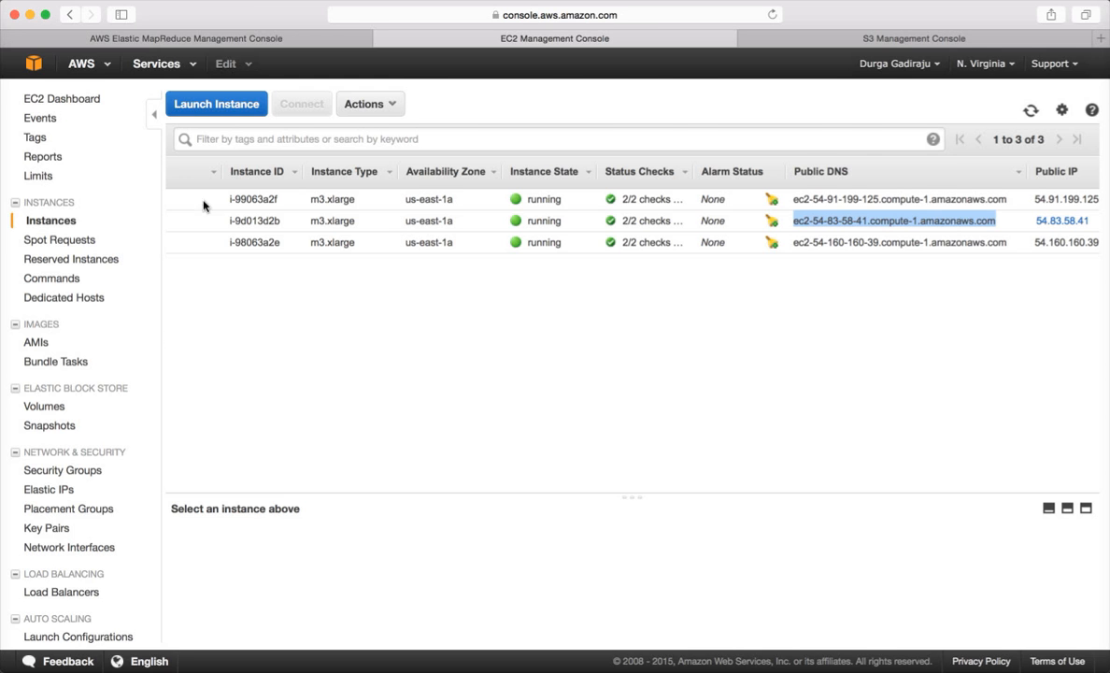
- Resize the Core instance group of My cluster from 2 to 3 instances
click(223, 38)
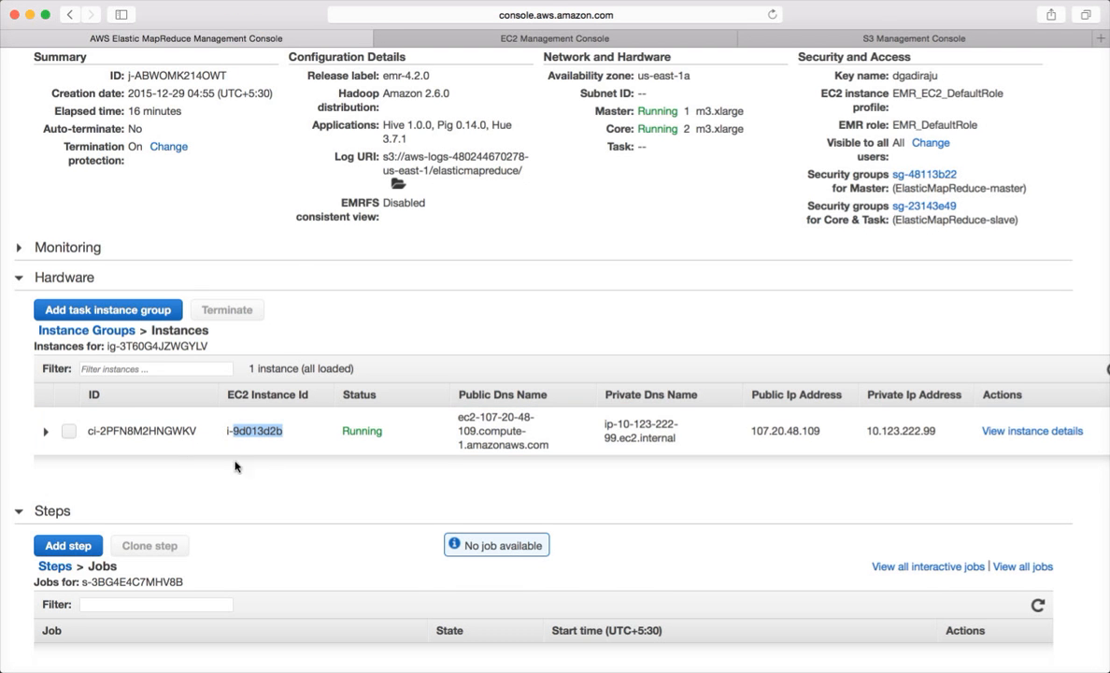
click(61, 330)
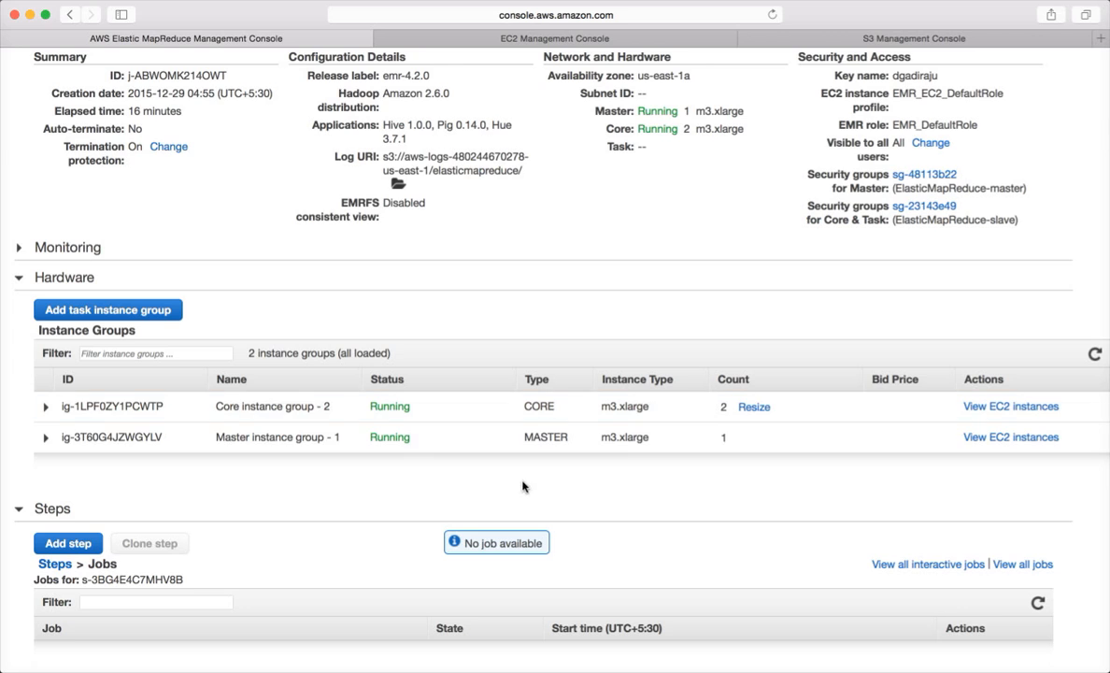
click(753, 408)
key(BackSpace)
text(2)
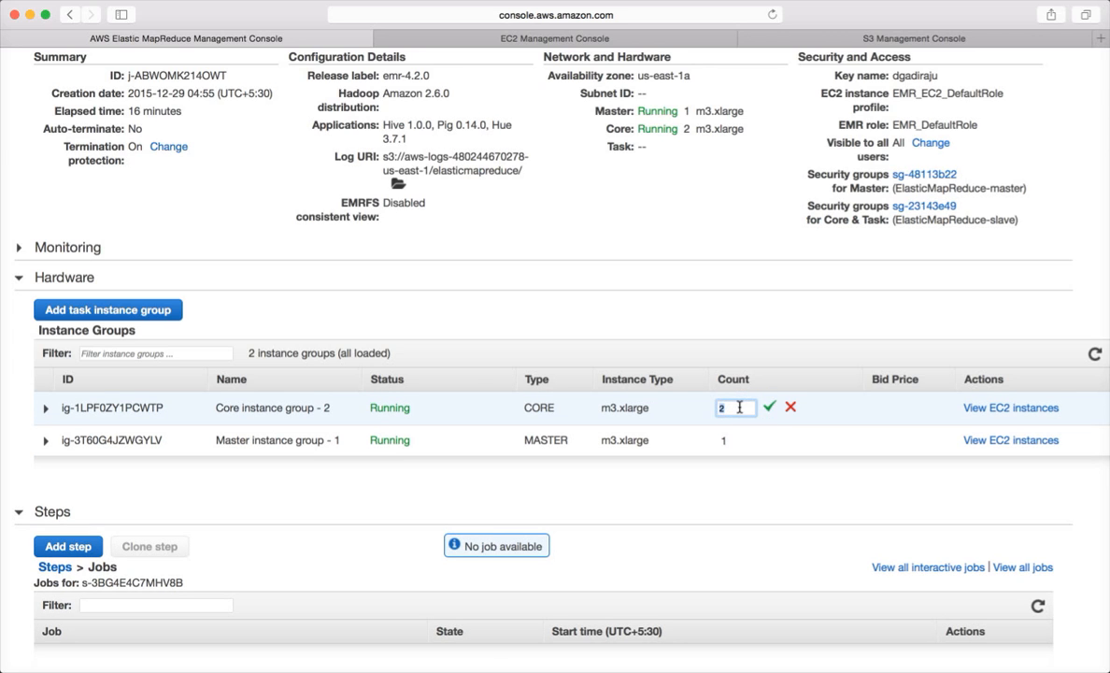
key(BackSpace)
text(3)
click(768, 408)
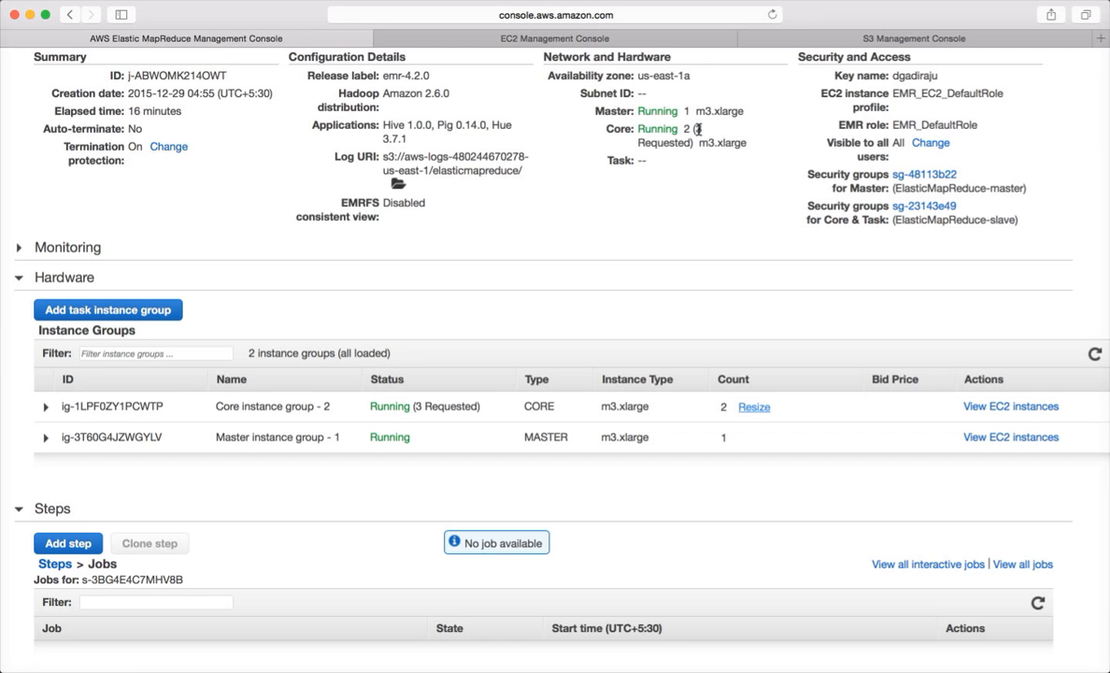
scroll(717, 179, up, 3)
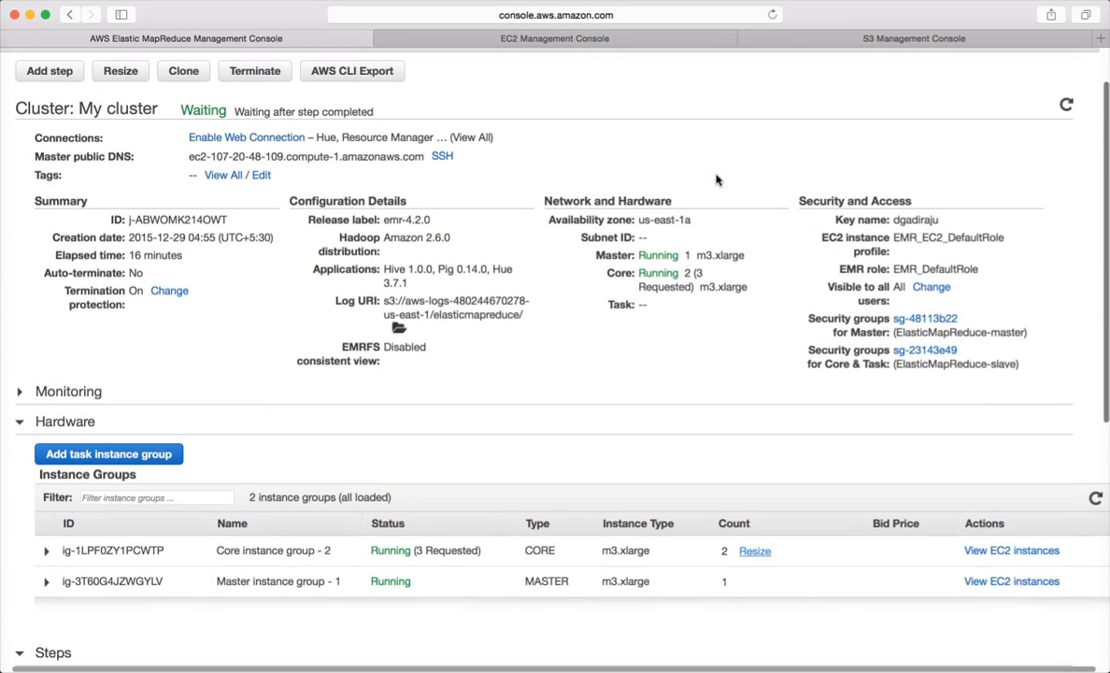
scroll(717, 179, up, 1)
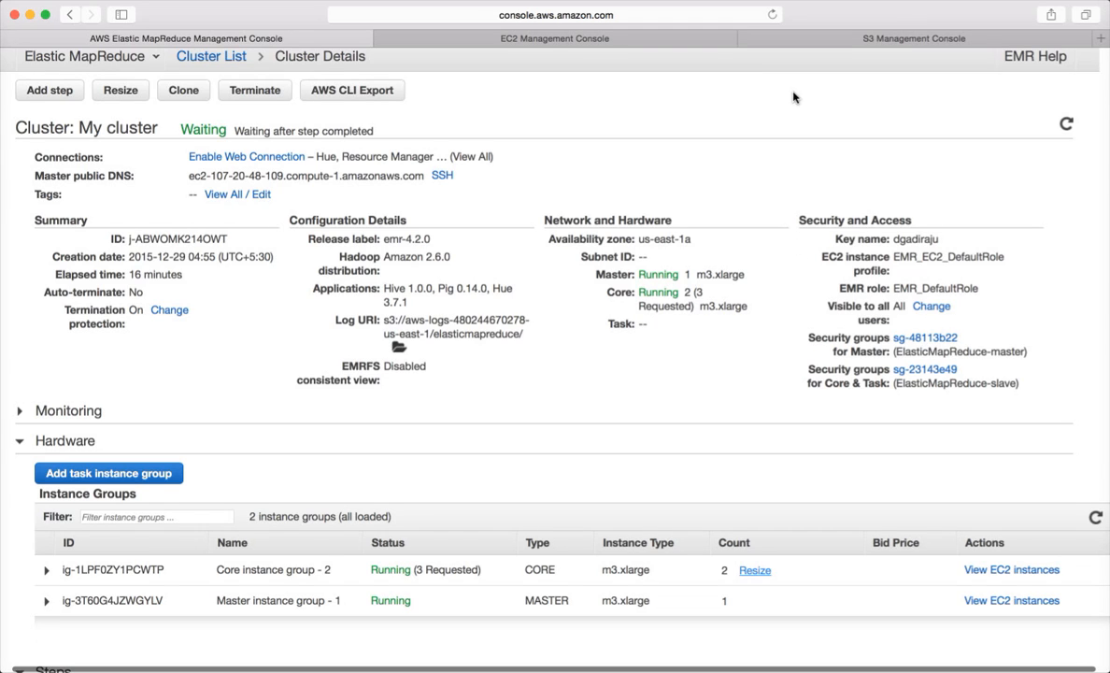
- Reload My cluster's details and verify the Core group reads Resizing (3 Requested) in Hardware
click(772, 15)
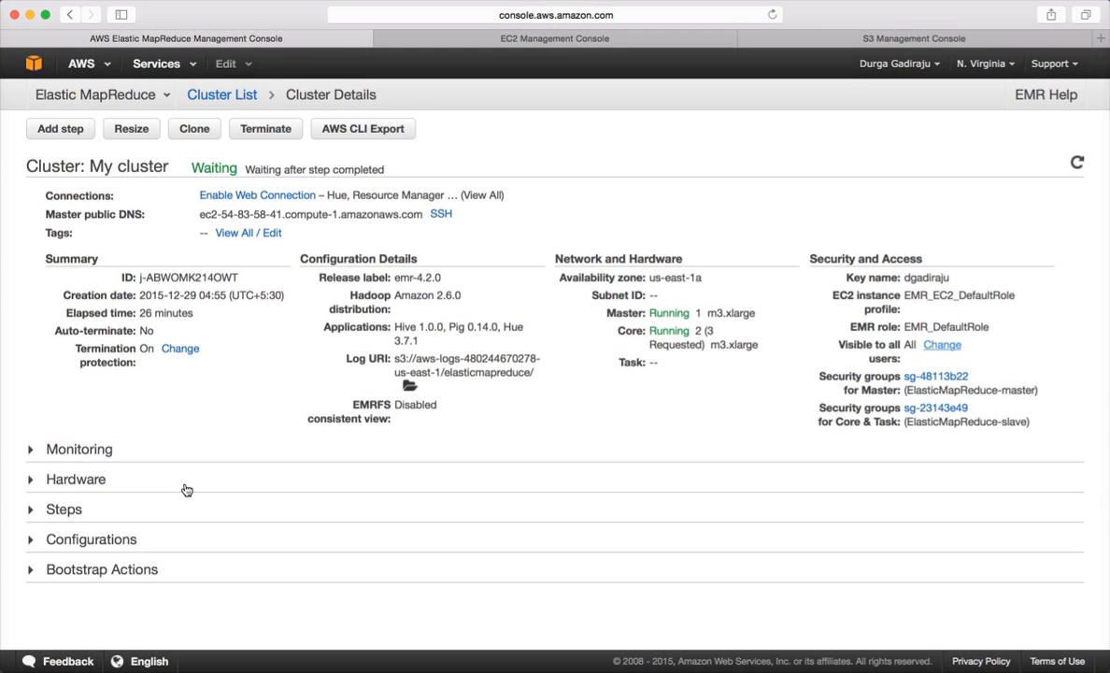
click(32, 482)
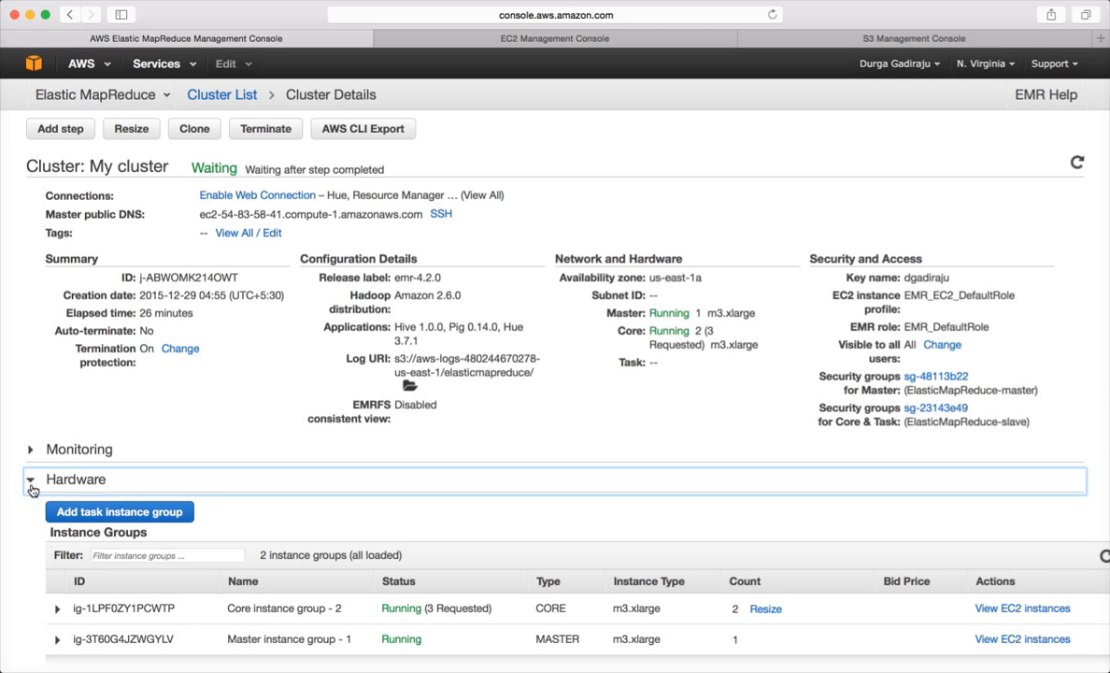
double_click(453, 609)
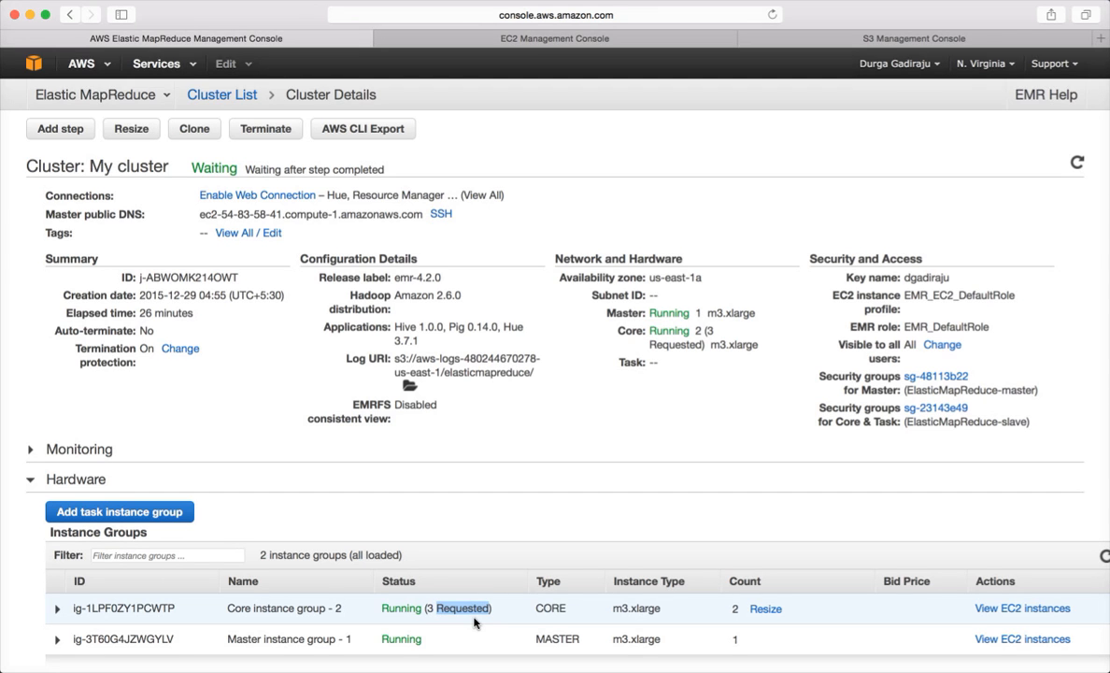
scroll(471, 505, down, 1)
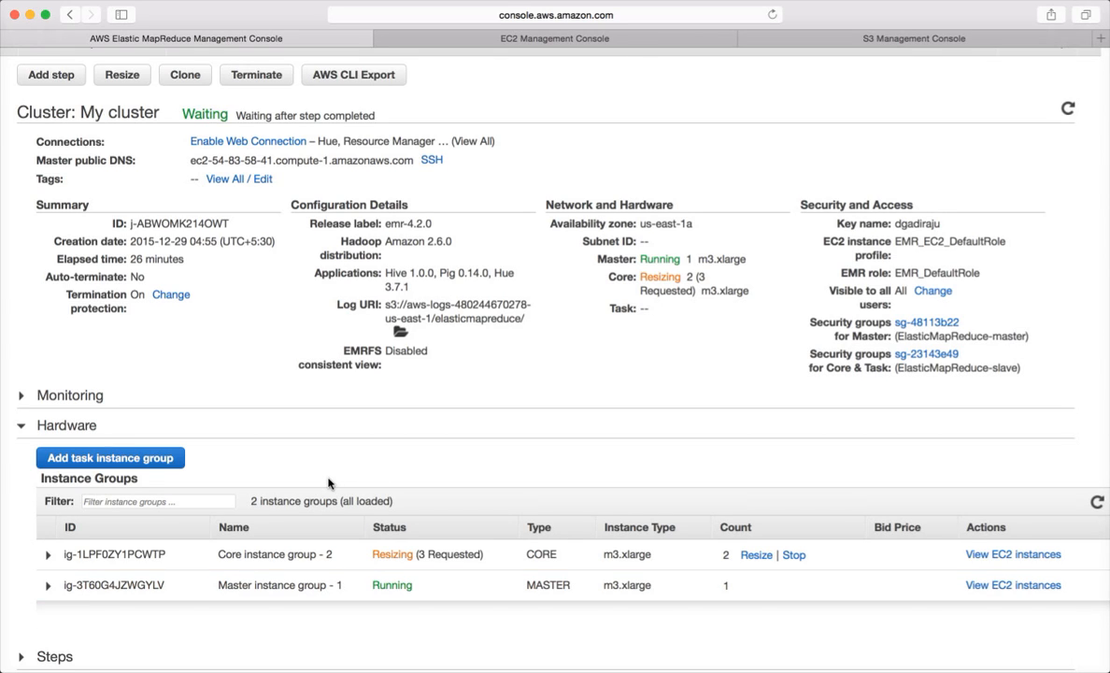
click(157, 467)
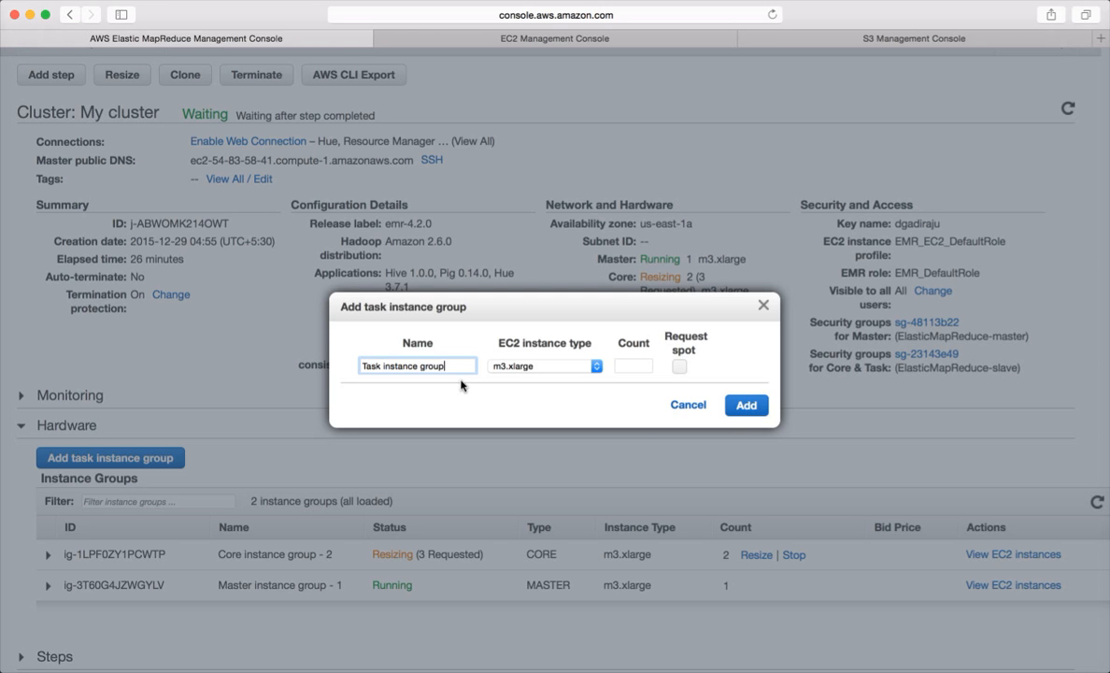
click(687, 405)
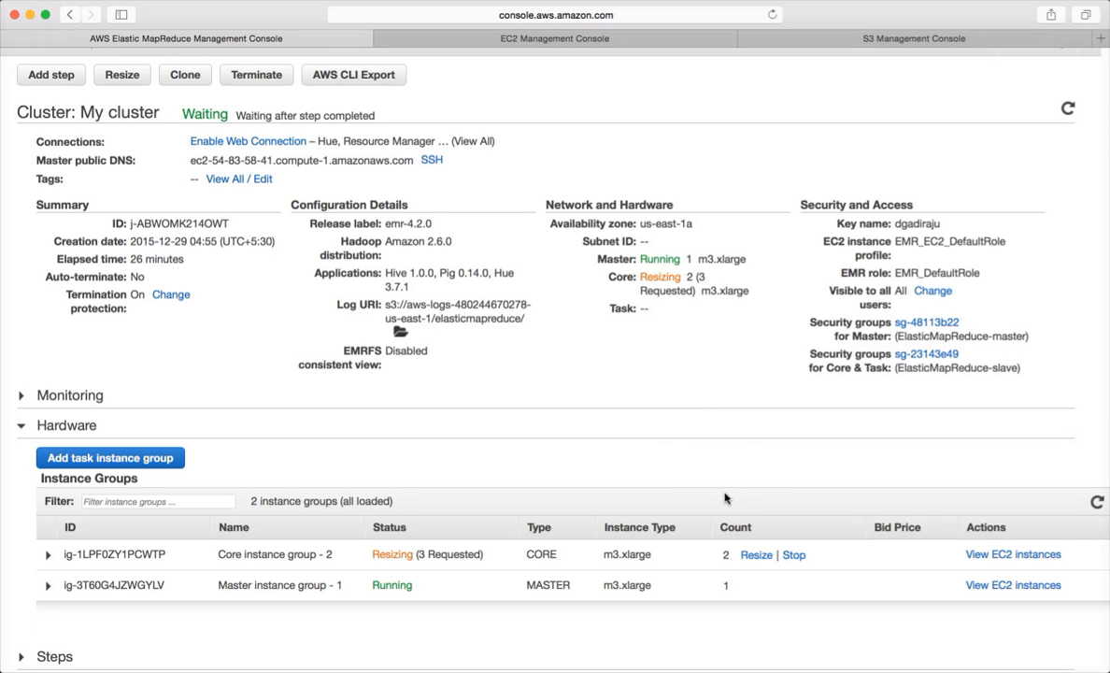
- Stop the Core instance group's resize to 3, leaving it at 2 m3.xlarge nodes
click(793, 555)
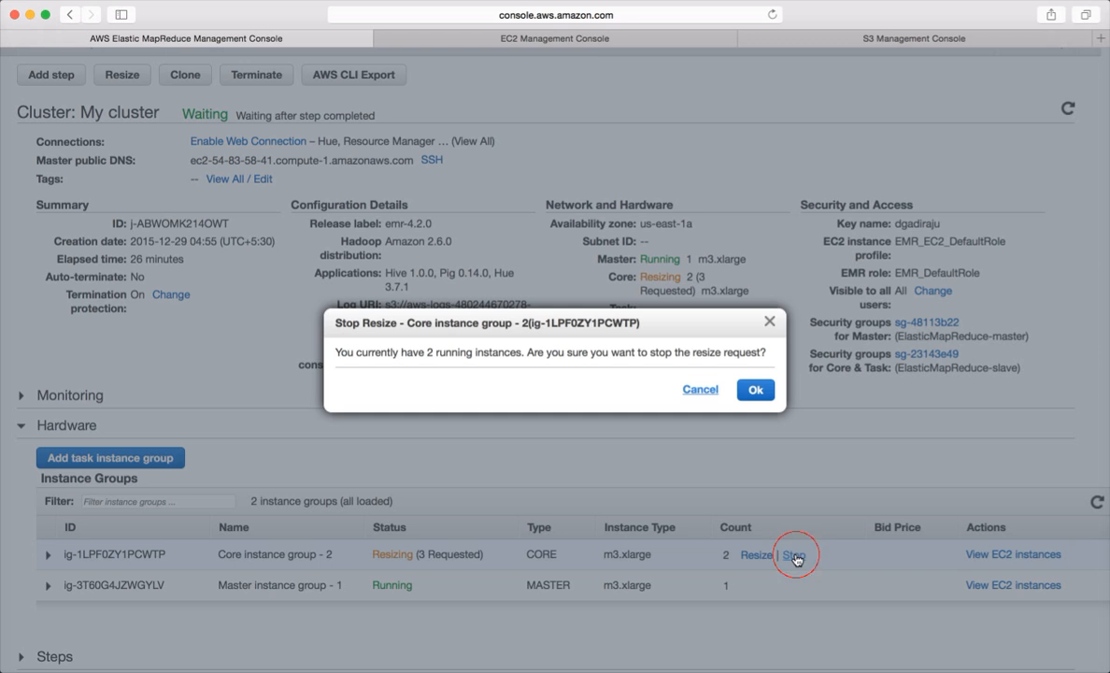
click(762, 392)
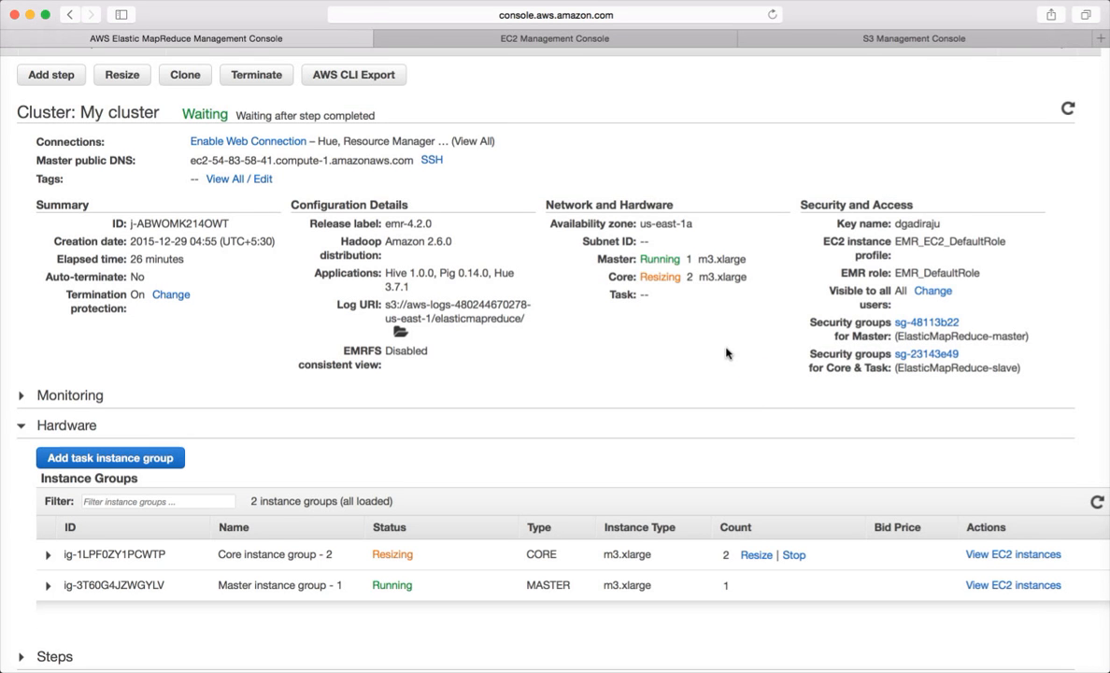
scroll(727, 353, up, 1)
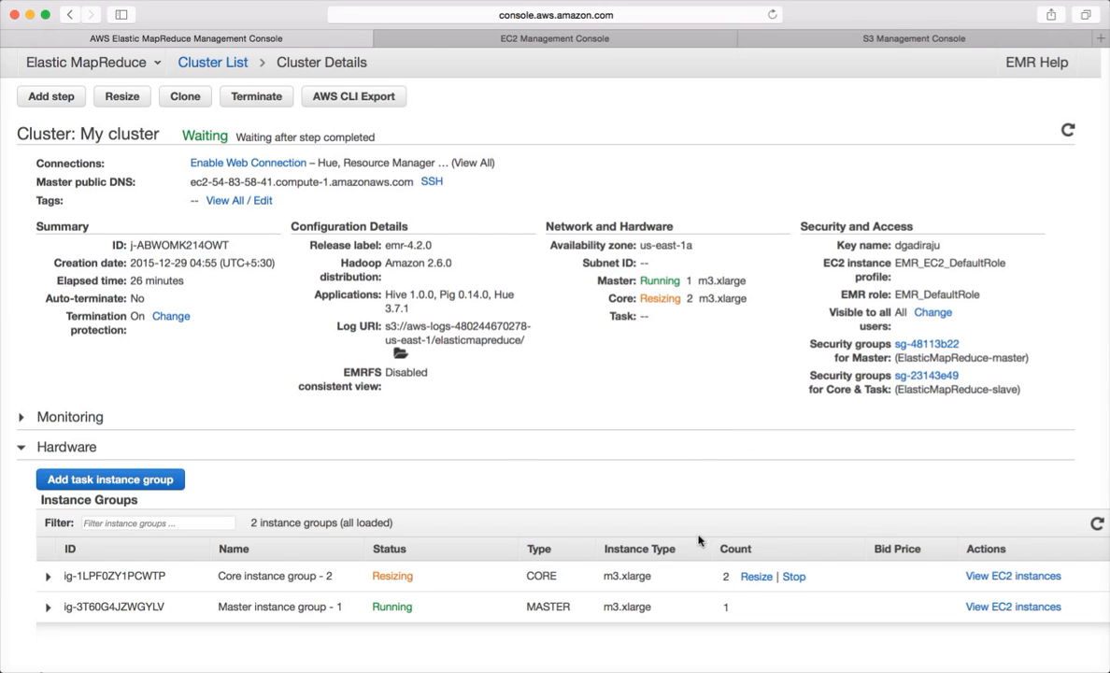
scroll(496, 476, up, 2)
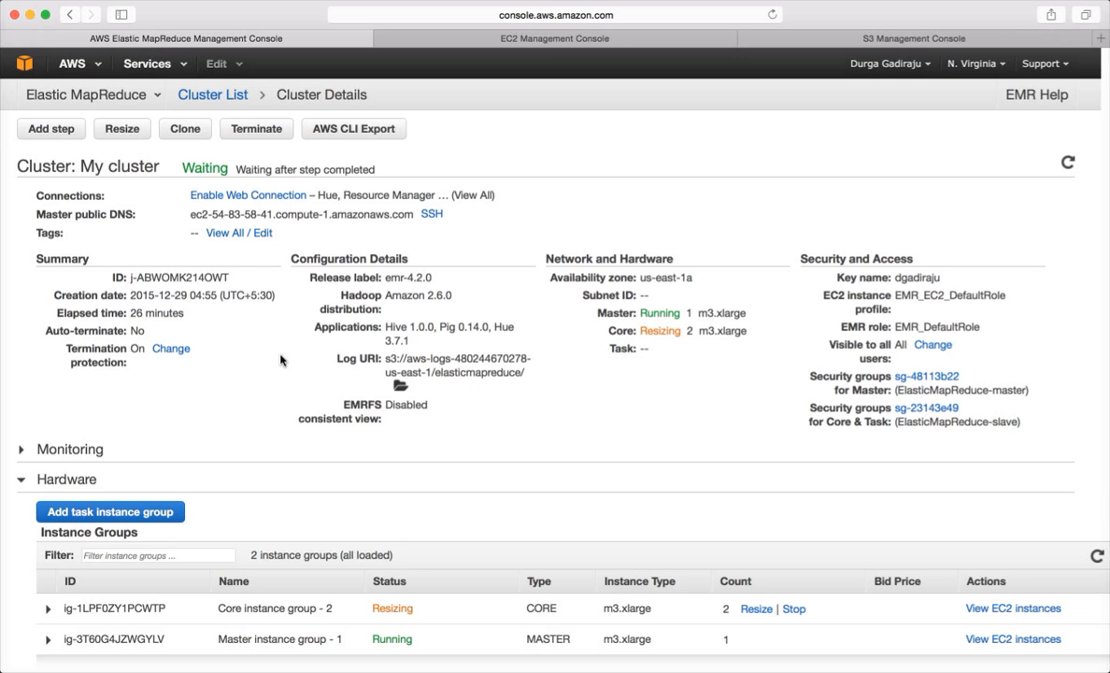
- Set termination protection to Off and terminate My cluster
click(250, 131)
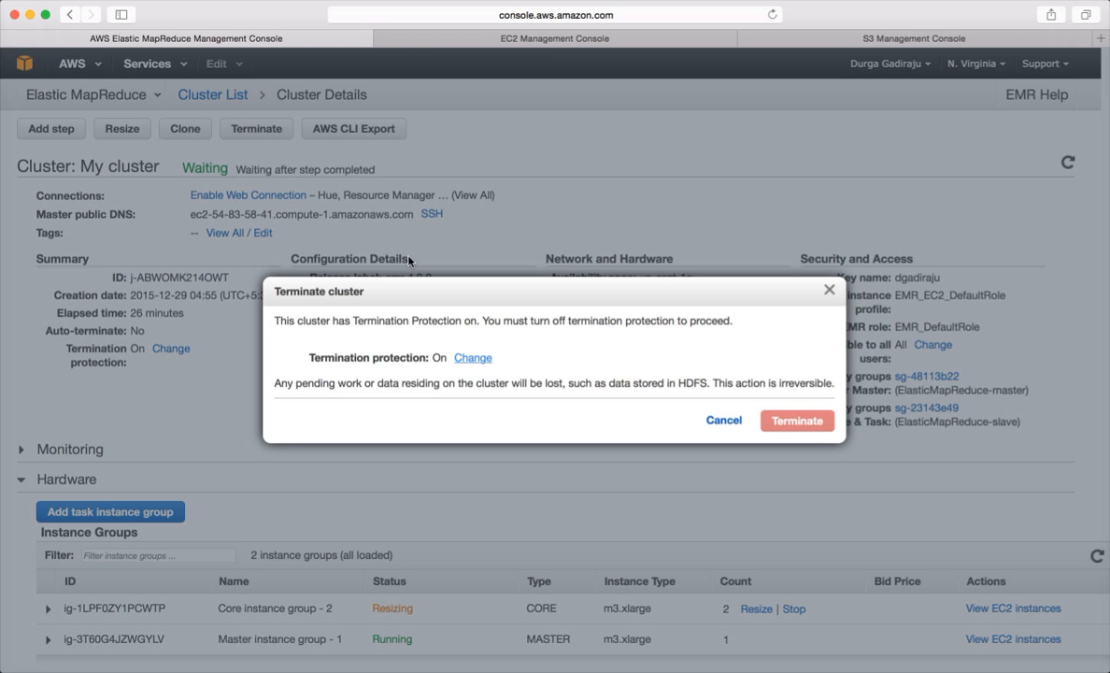
click(473, 361)
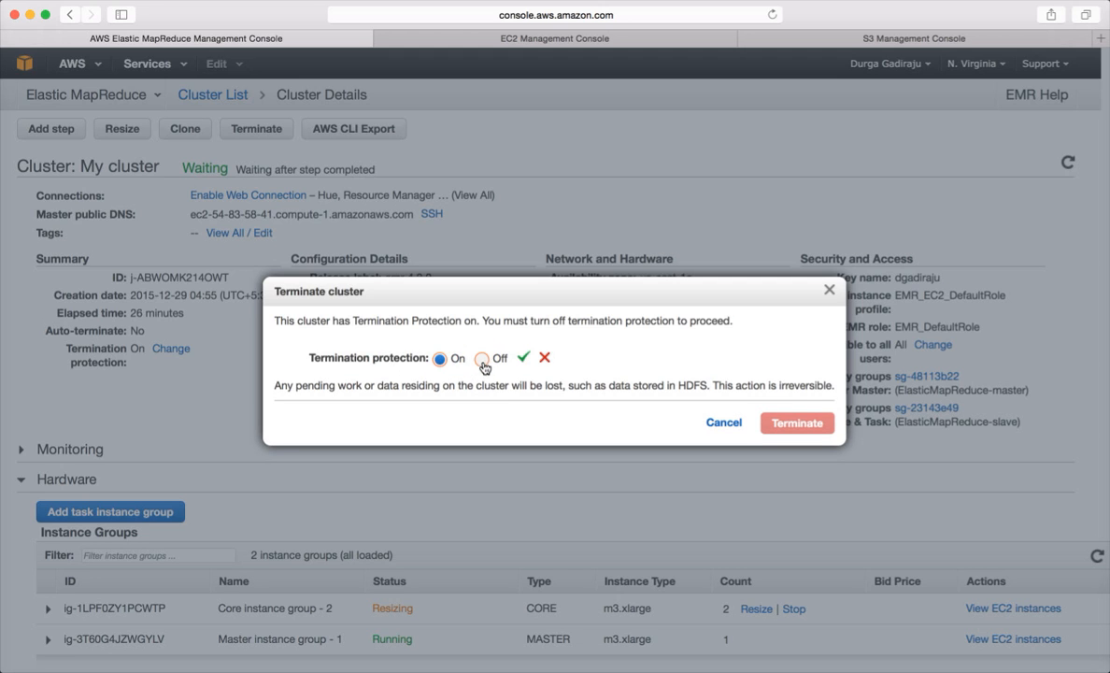
click(482, 361)
click(524, 359)
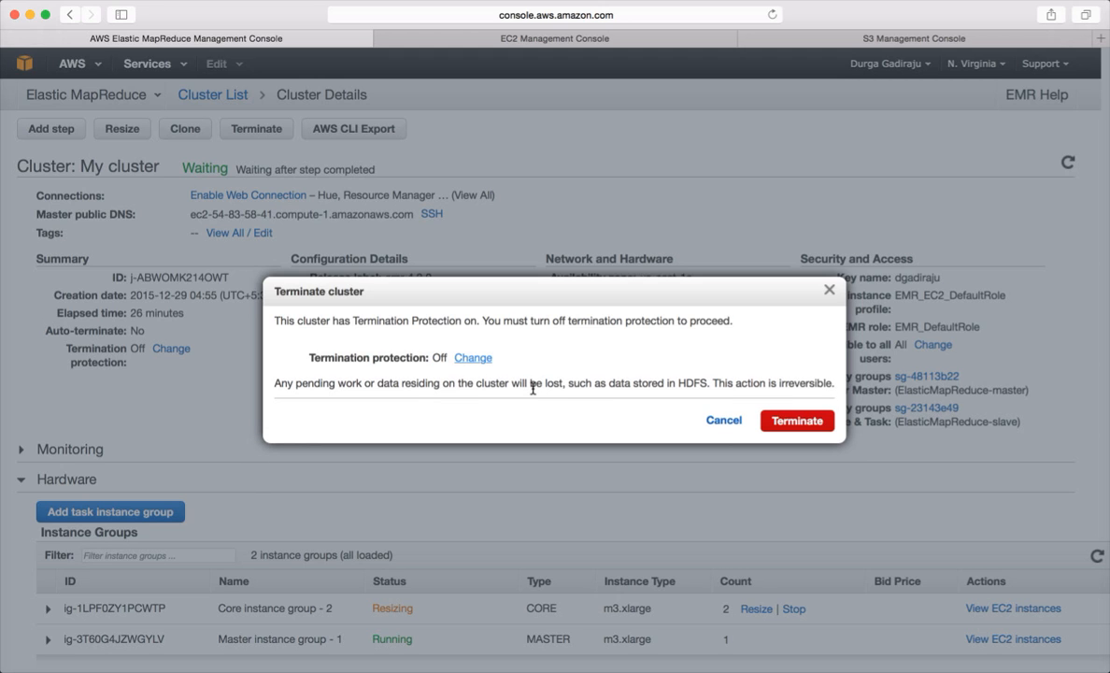
click(797, 422)
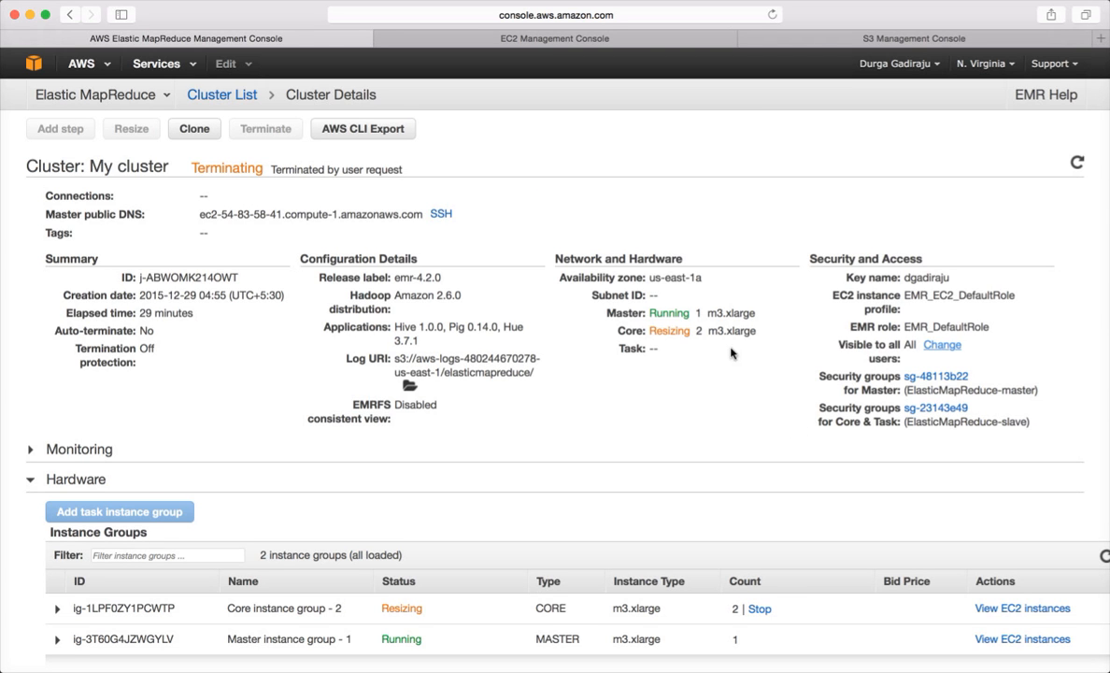
- In the S3 console, browse to nyseitversity/input/nyse_2009_aggregated to find the Hive output
click(683, 42)
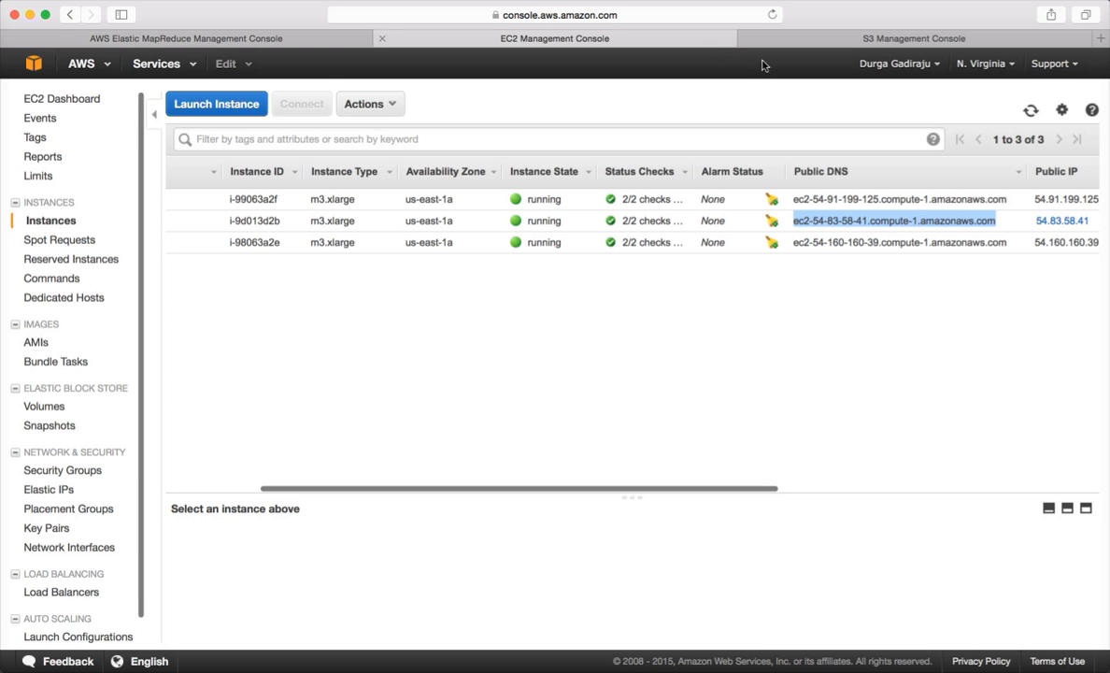
click(831, 38)
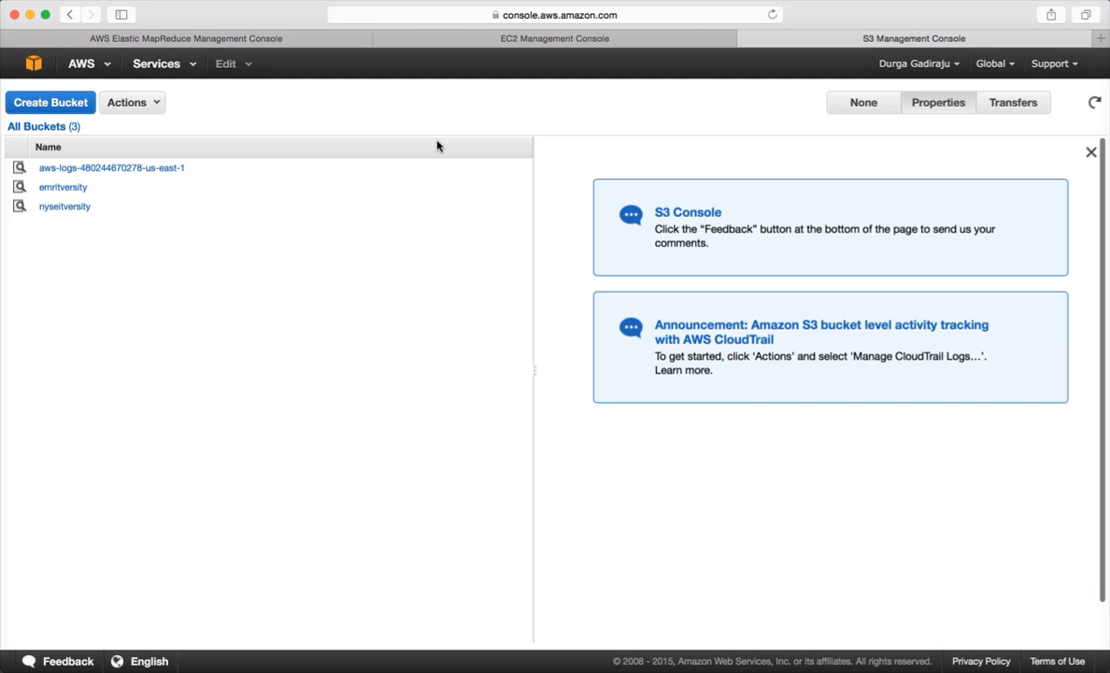
click(71, 211)
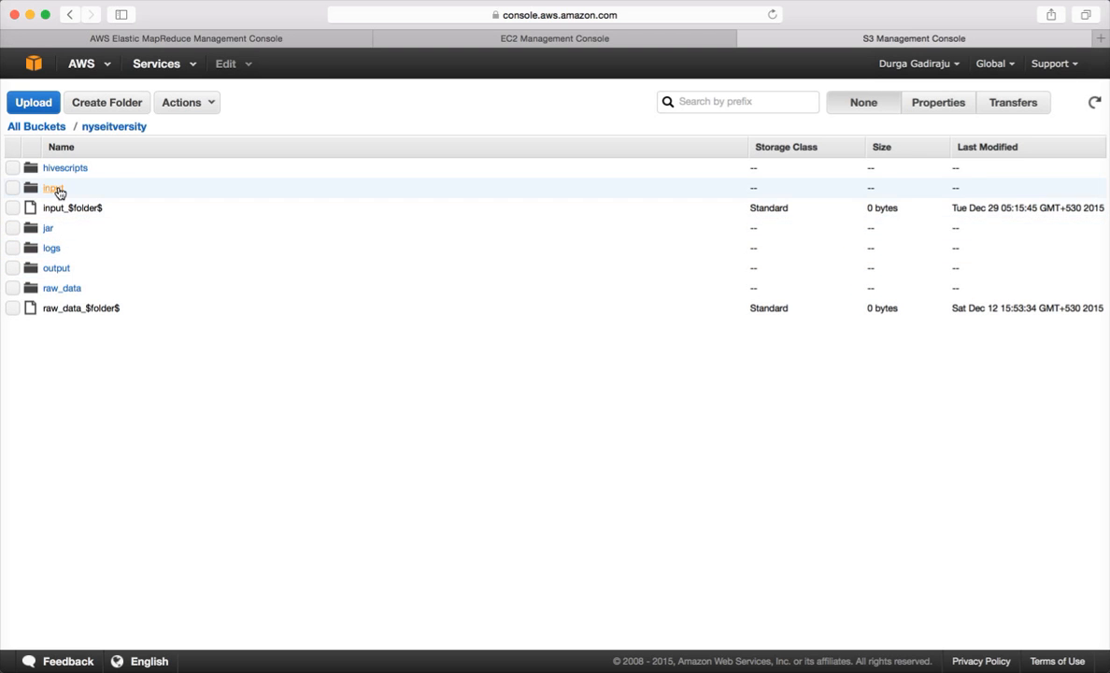
click(57, 190)
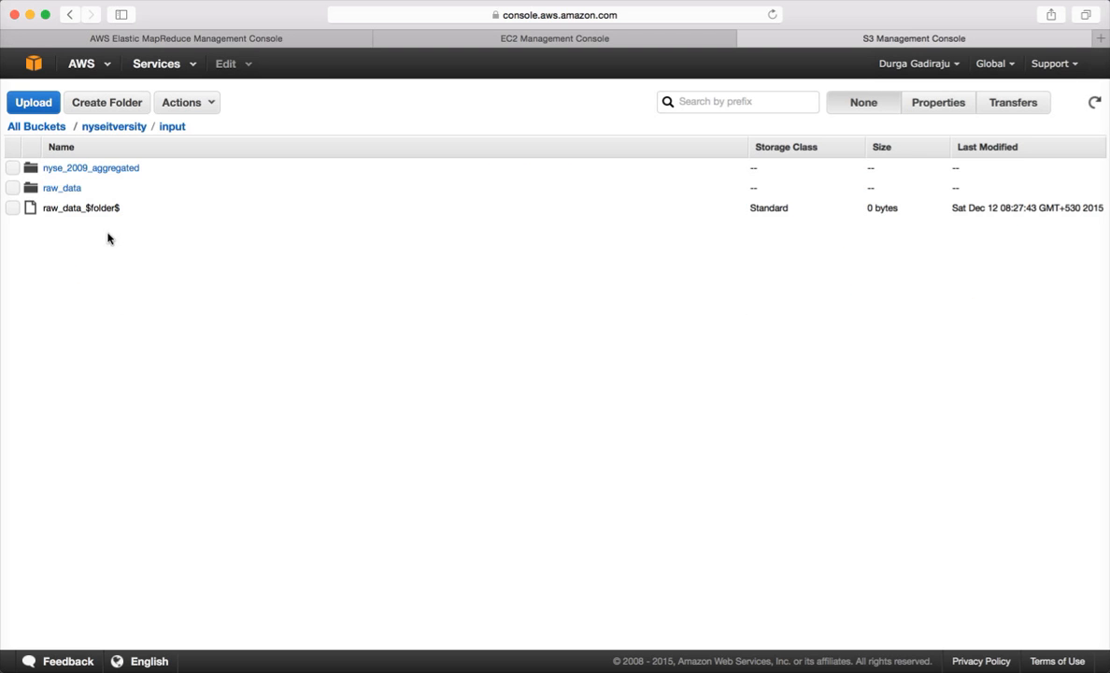
click(98, 169)
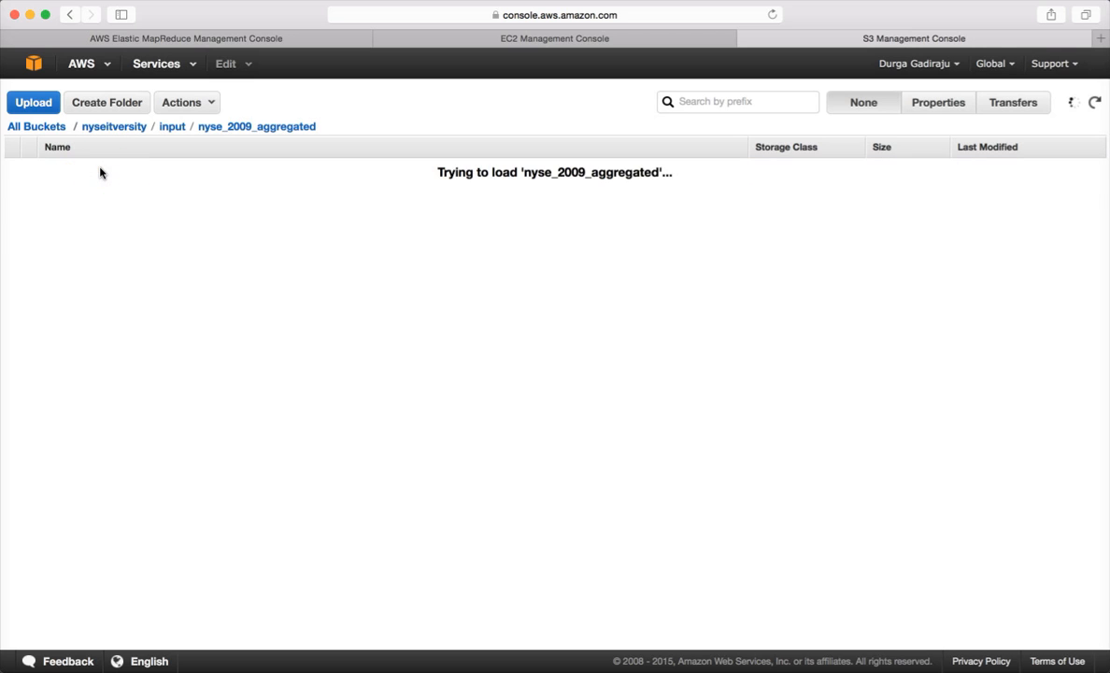